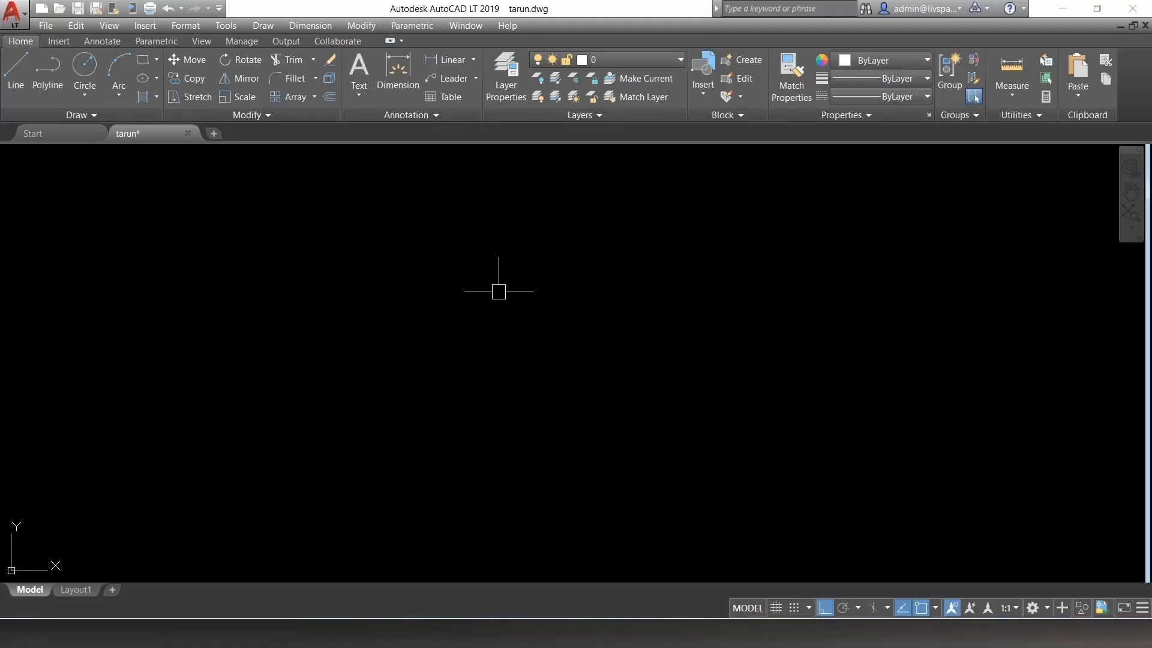
Step: Draw the left and lower part of a stepped outline with lines 7" down, 2" right, 2" down and 2" right
{"action": "type", "text": "l"}
{"action": "key", "text": "Return"}
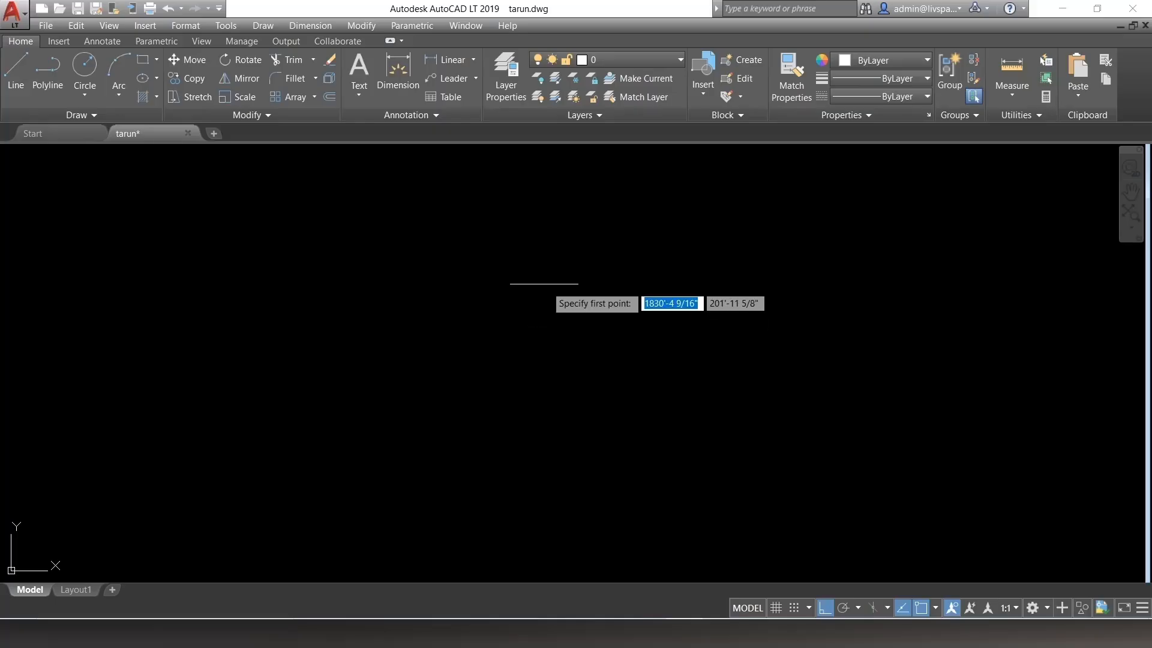
{"action": "left_click", "coordinate": [541, 277]}
{"action": "type", "text": "7"}
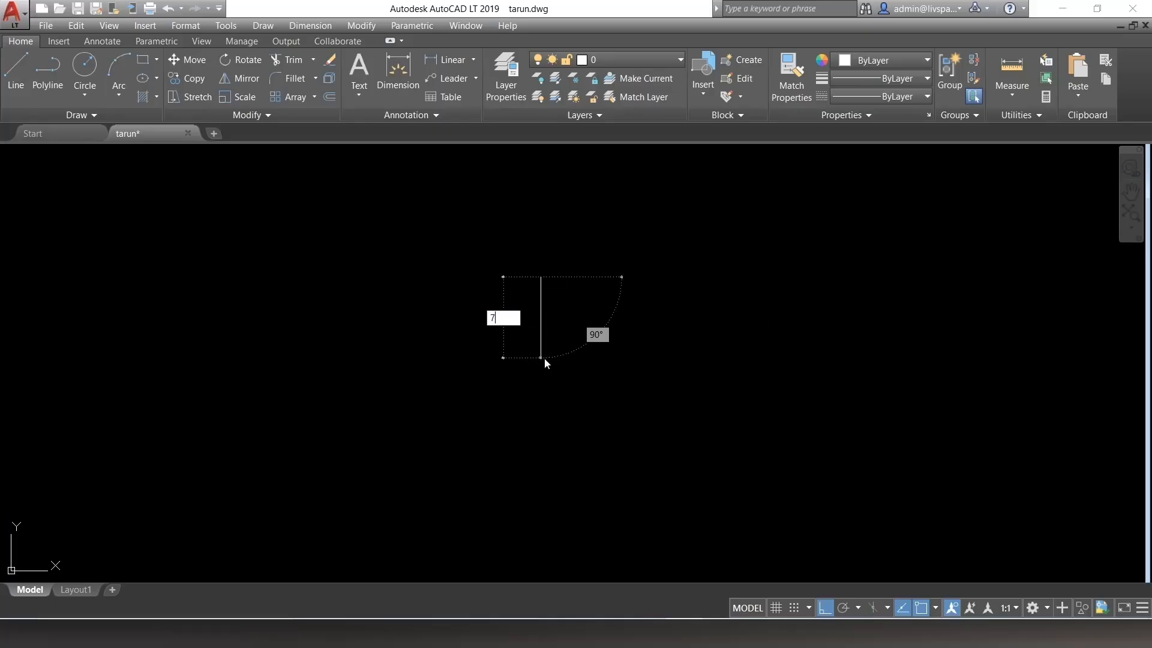
{"action": "key", "text": "Return"}
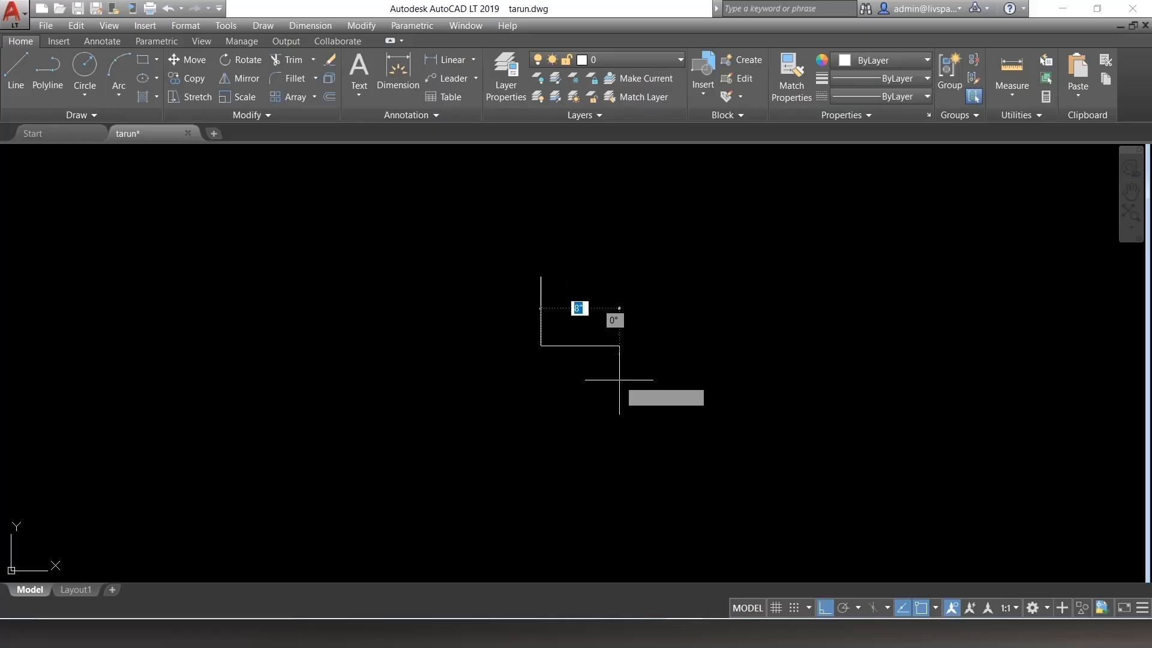
{"action": "type", "text": "2"}
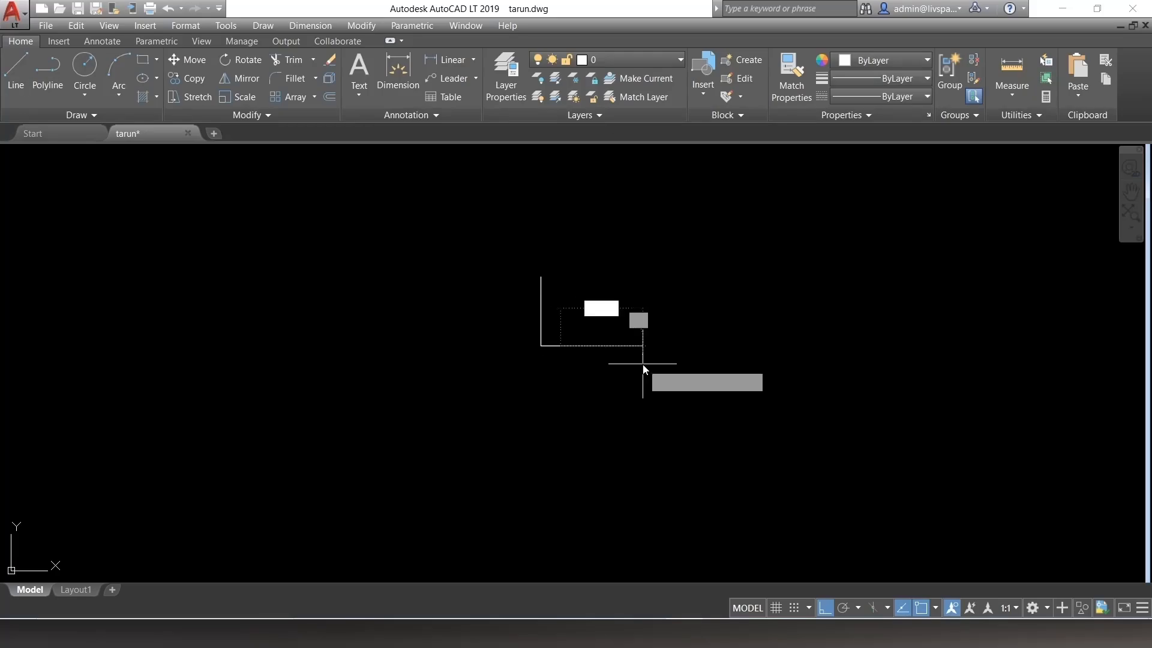
{"action": "key", "text": "Return"}
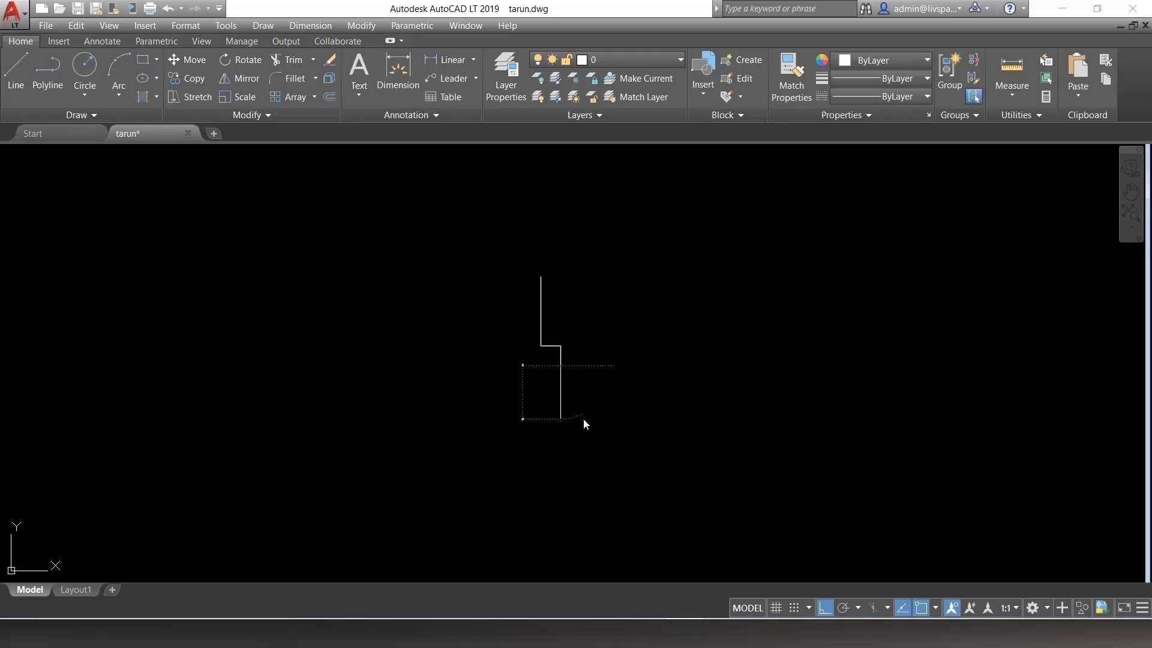
{"action": "type", "text": "2"}
{"action": "key", "text": "Return"}
{"action": "type", "text": "2"}
{"action": "key", "text": "Return"}
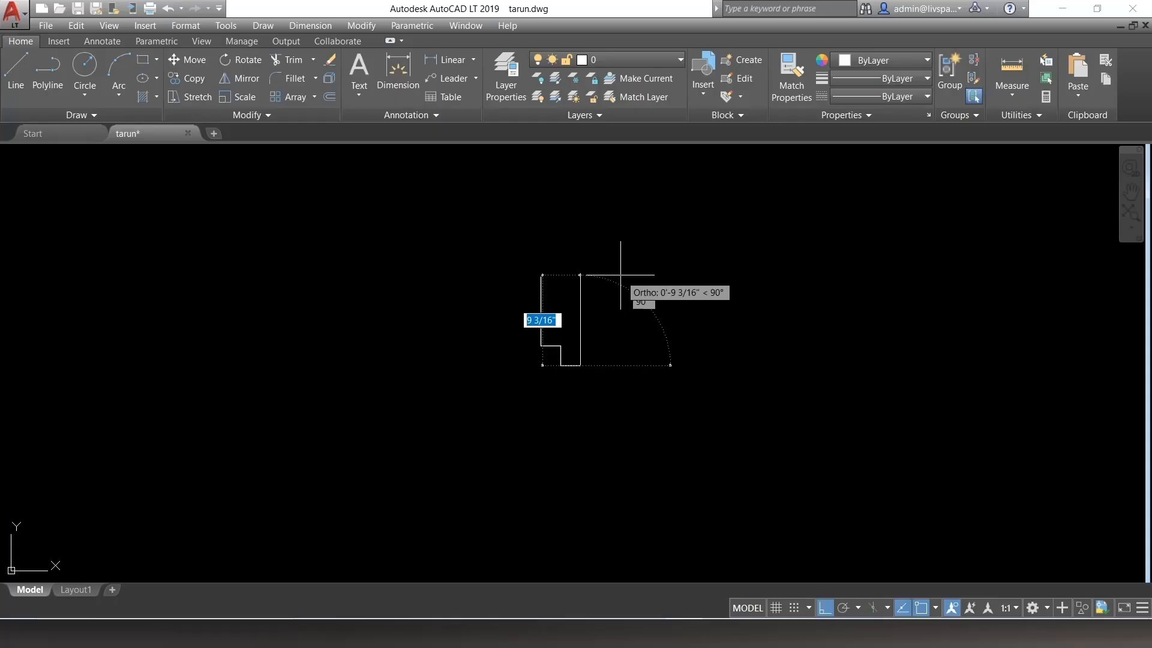
Step: Complete the stepped outline with lines 7" up, 2" left and 2" up, and close it to the start point
{"action": "type", "text": "7"}
{"action": "key", "text": "Return"}
{"action": "type", "text": "2"}
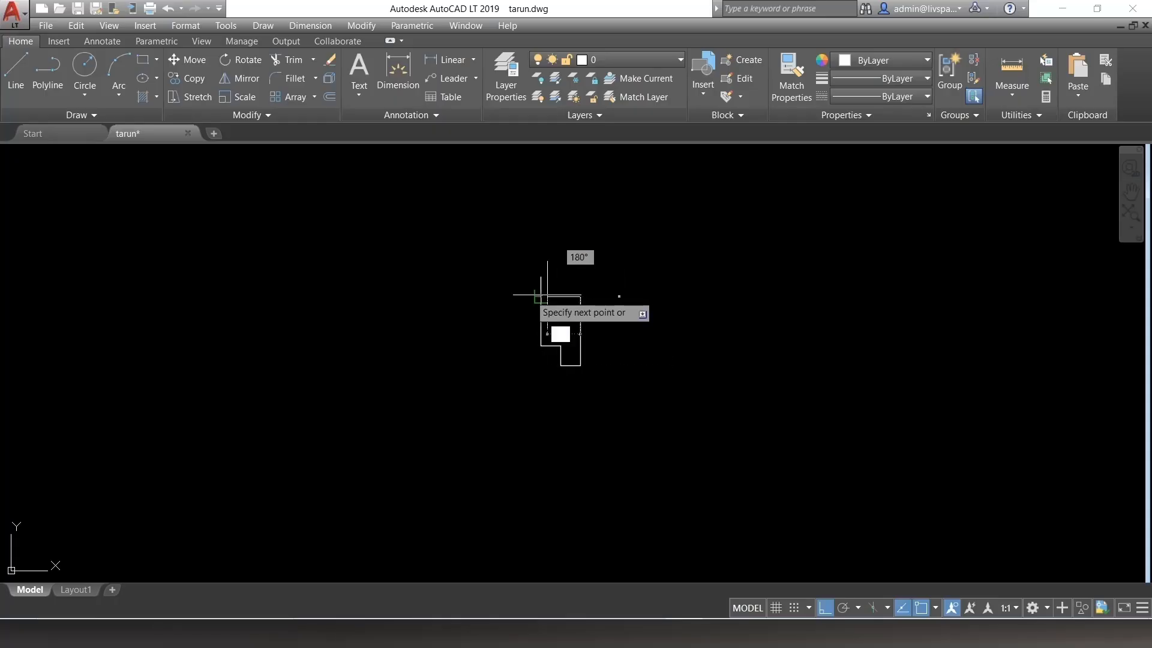
{"action": "key", "text": "Return"}
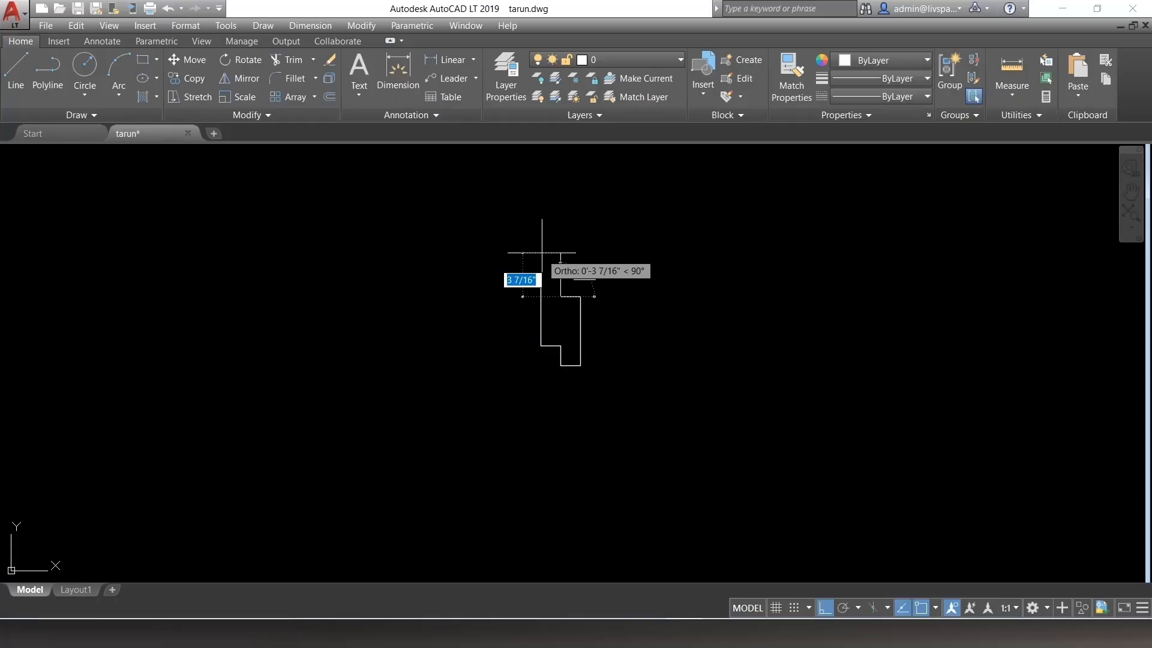
{"action": "type", "text": "2"}
{"action": "key", "text": "Return"}
{"action": "type", "text": "c"}
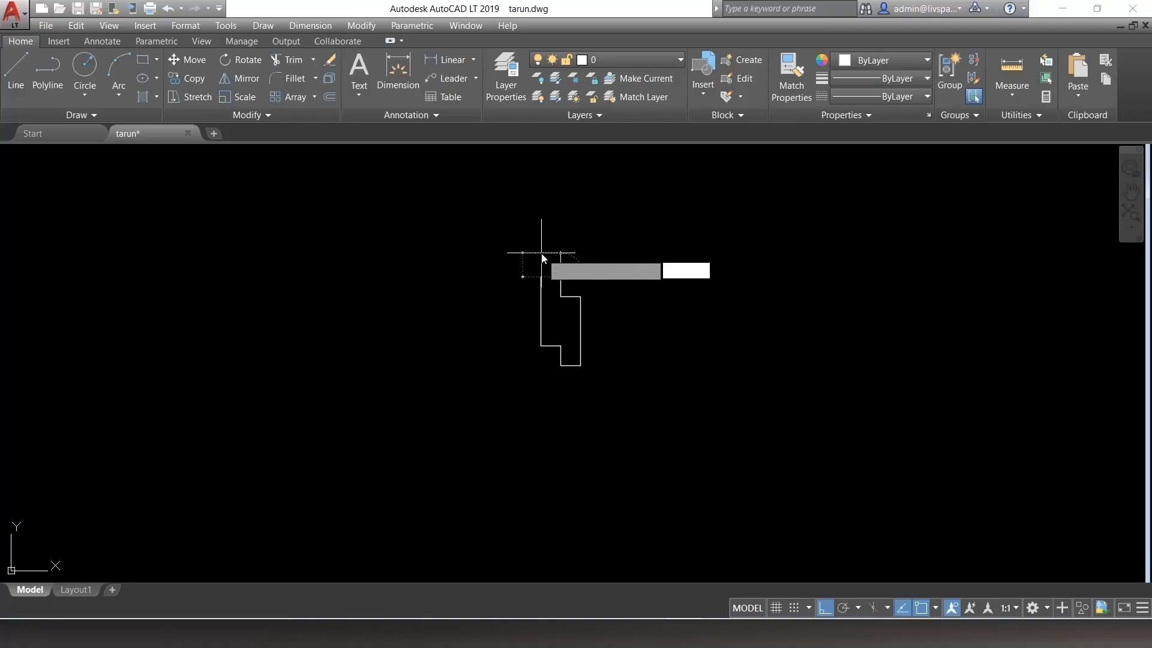
{"action": "key", "text": "Return"}
{"action": "scroll", "coordinate": [549, 303], "scroll_direction": "up", "scroll_amount": 6}
{"action": "scroll", "coordinate": [368, 327], "scroll_direction": "down", "scroll_amount": 4}
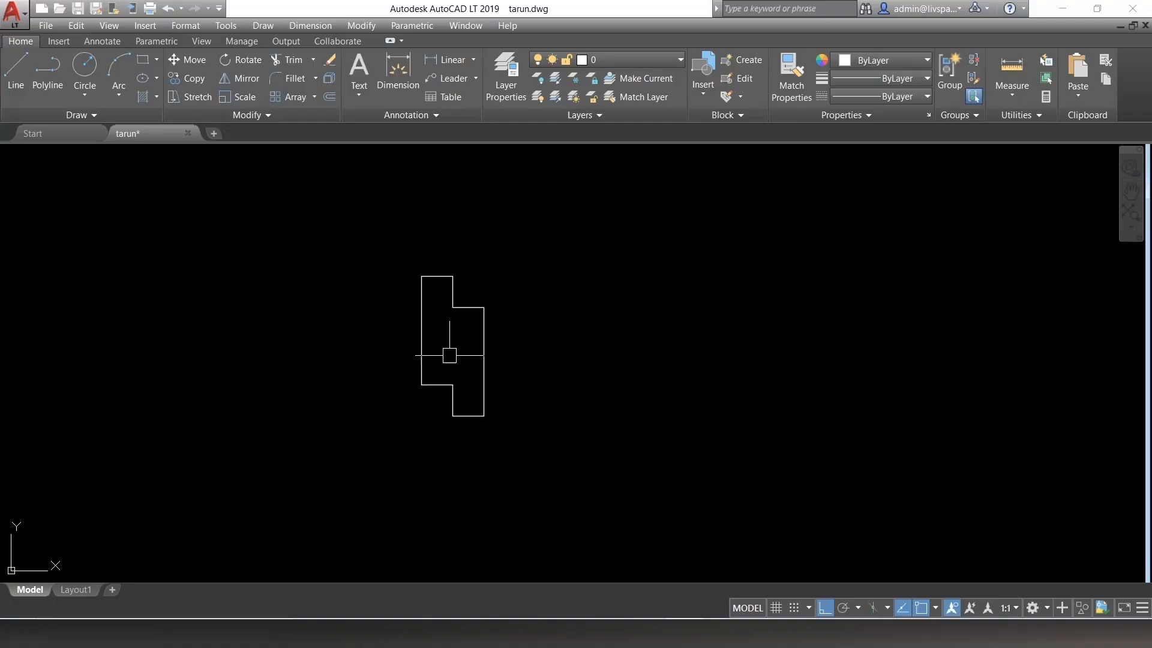
{"action": "scroll", "coordinate": [450, 355], "scroll_direction": "up", "scroll_amount": 4}
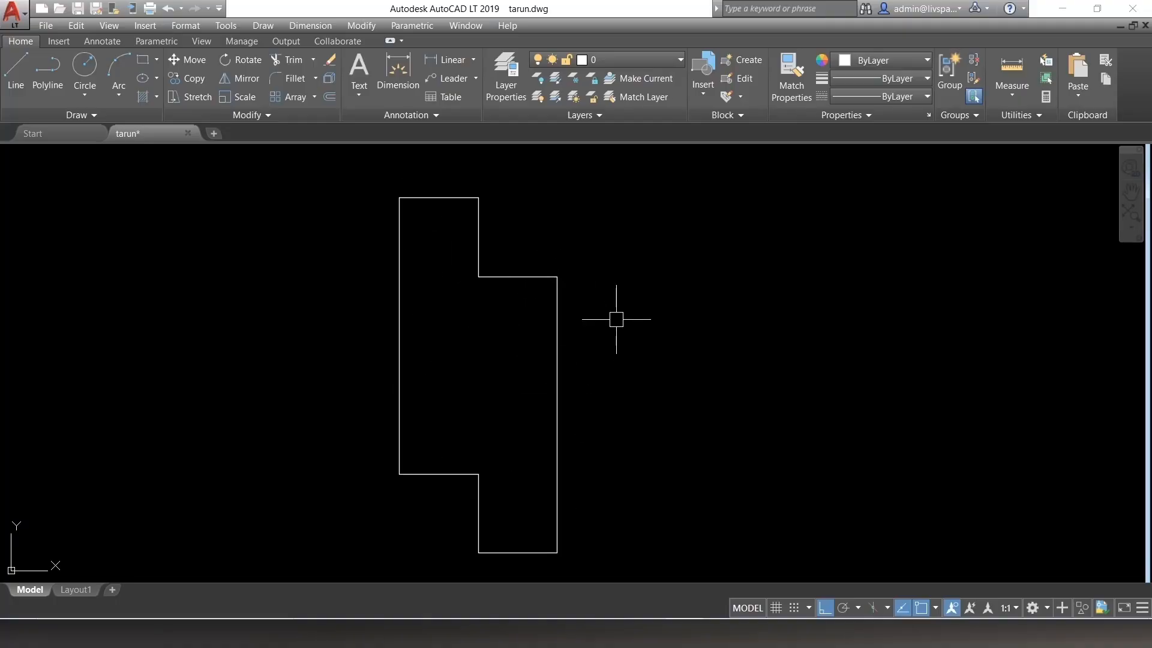
{"action": "left_click", "coordinate": [439, 59]}
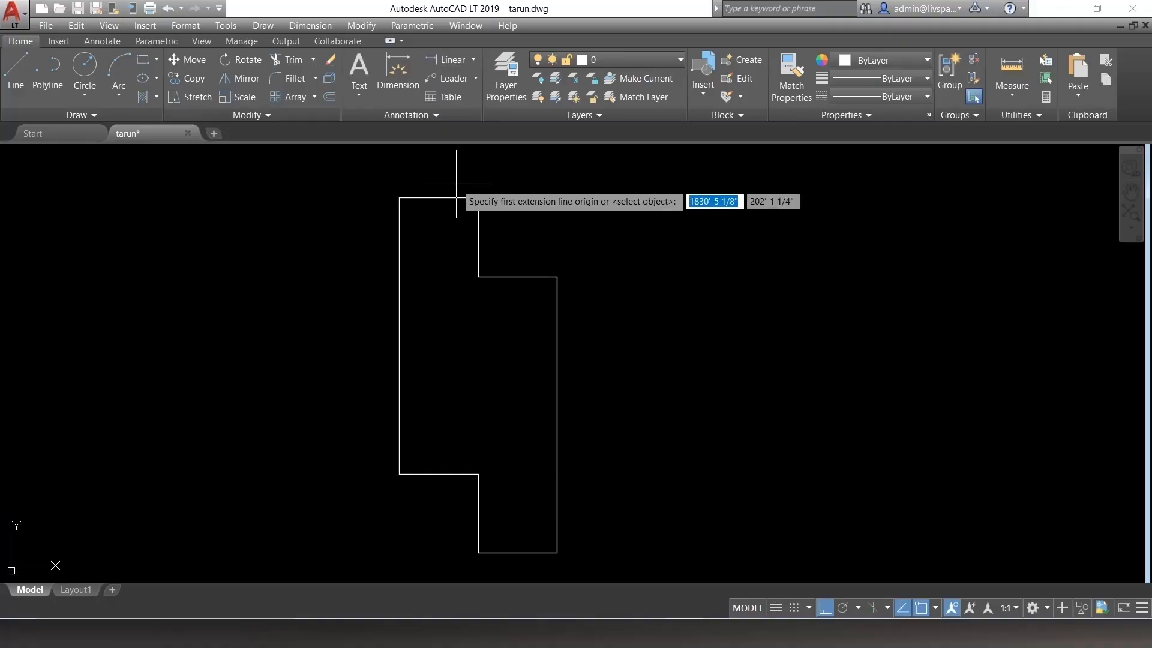
{"action": "key", "text": "Return"}
{"action": "left_click", "coordinate": [442, 197]}
{"action": "scroll", "coordinate": [445, 294], "scroll_direction": "down", "scroll_amount": 3}
{"action": "scroll", "coordinate": [440, 227], "scroll_direction": "up", "scroll_amount": 1}
{"action": "scroll", "coordinate": [439, 252], "scroll_direction": "down", "scroll_amount": 1}
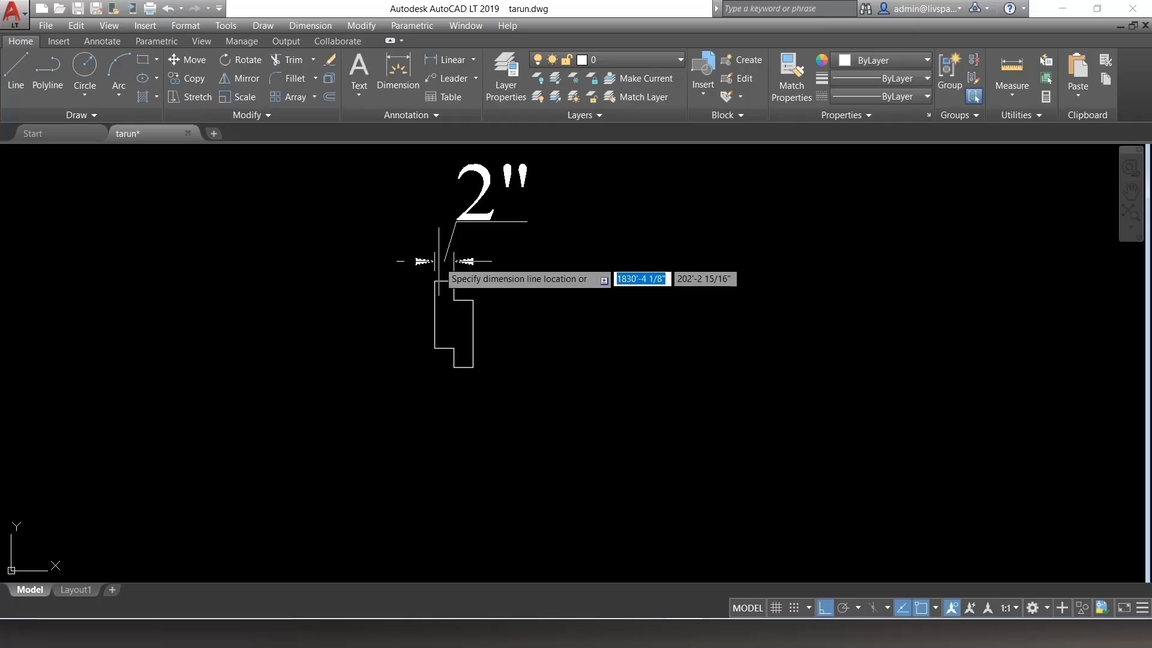
{"action": "key", "text": "Escape"}
Step: Set the text height of the Standard text style used by the Standard dimension style to 1/2" and save it as current
{"action": "type", "text": "d"}
{"action": "key", "text": "Return"}
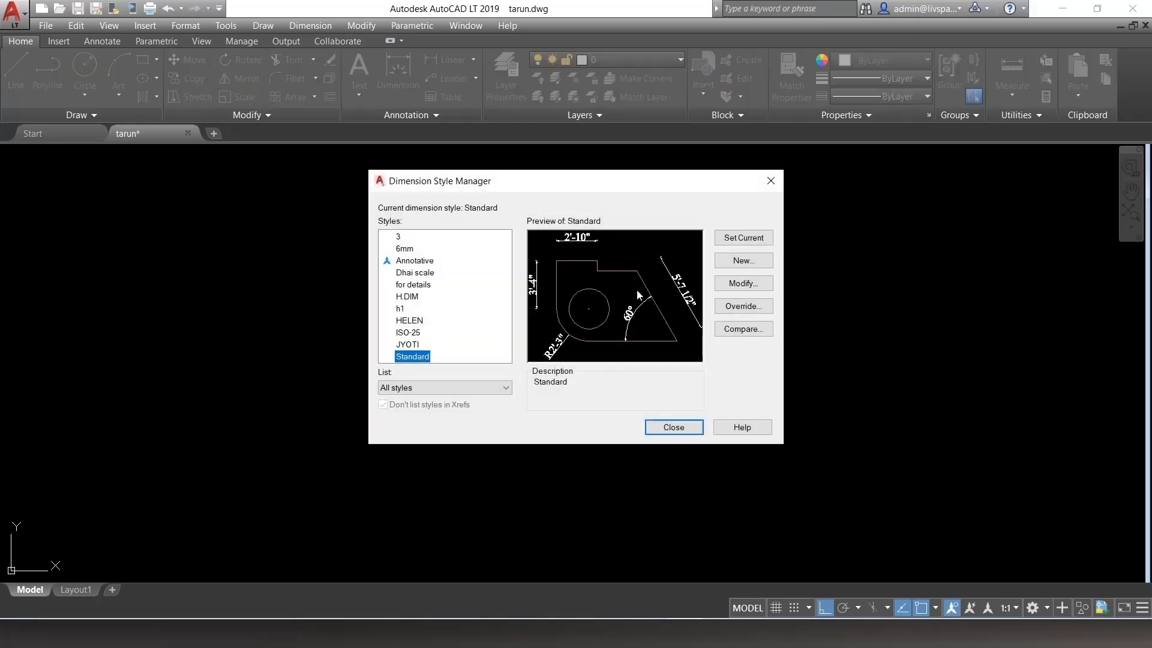
{"action": "left_click", "coordinate": [735, 282]}
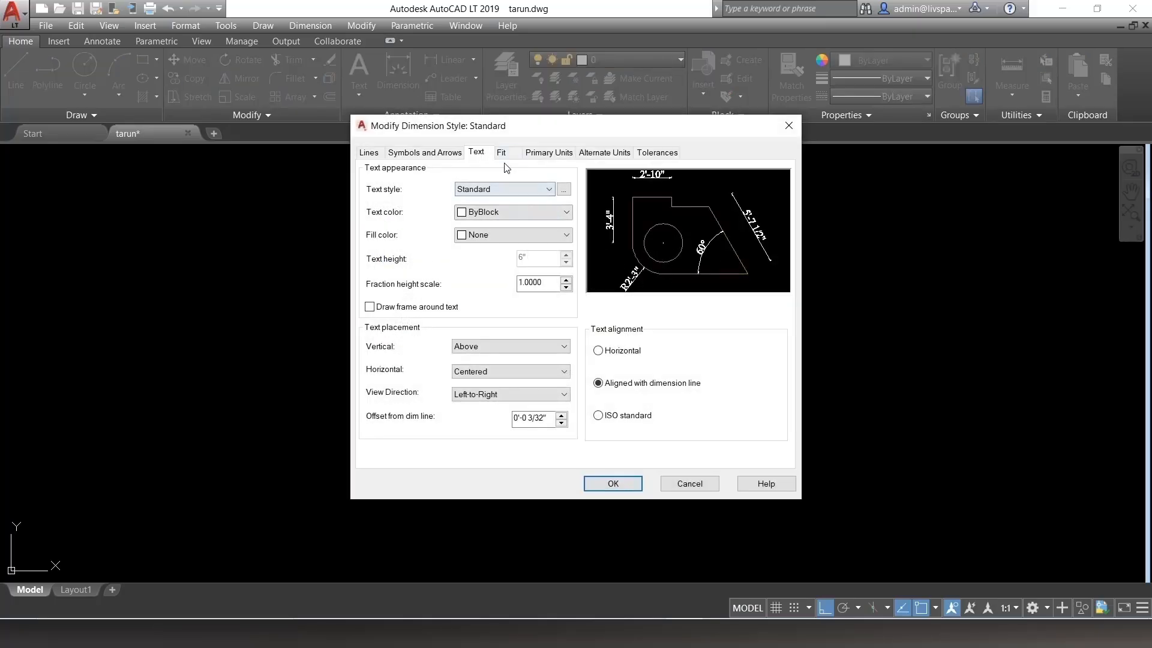
{"action": "left_click", "coordinate": [563, 189]}
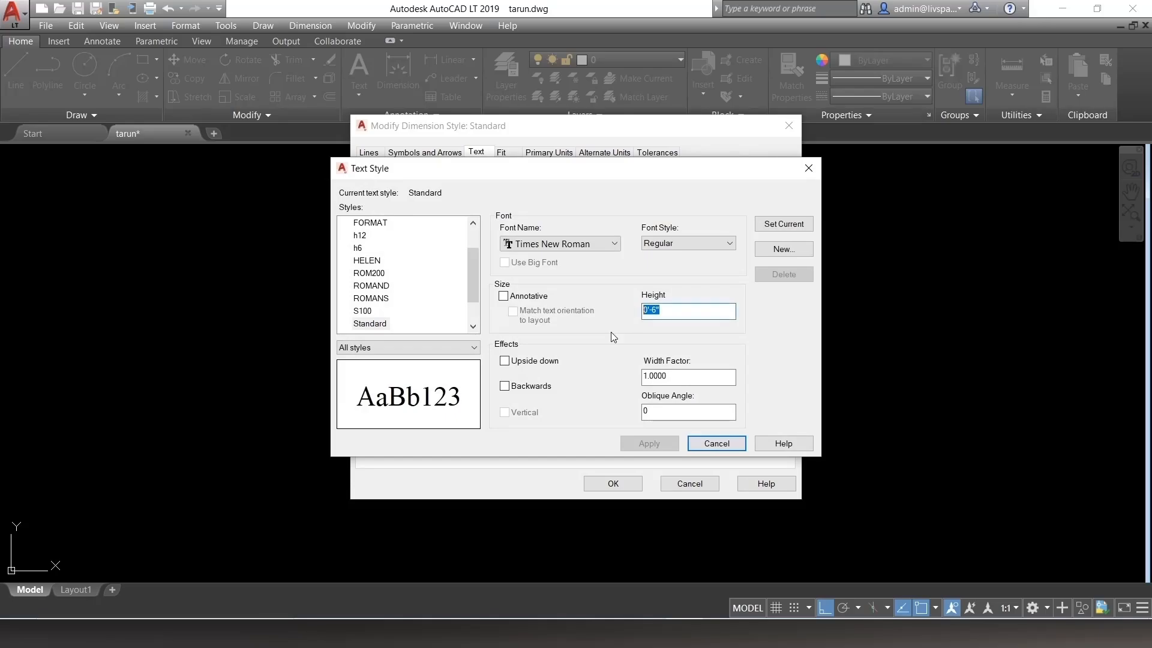
{"action": "left_click", "coordinate": [780, 225]}
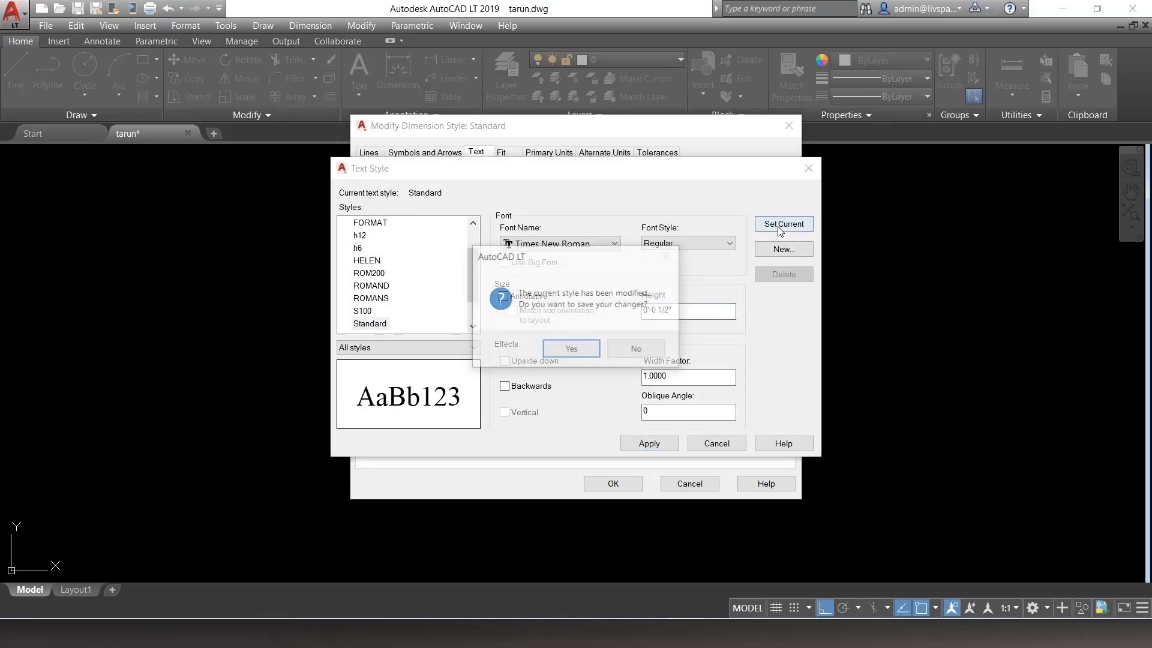
{"action": "left_click", "coordinate": [584, 352]}
{"action": "left_click", "coordinate": [703, 445]}
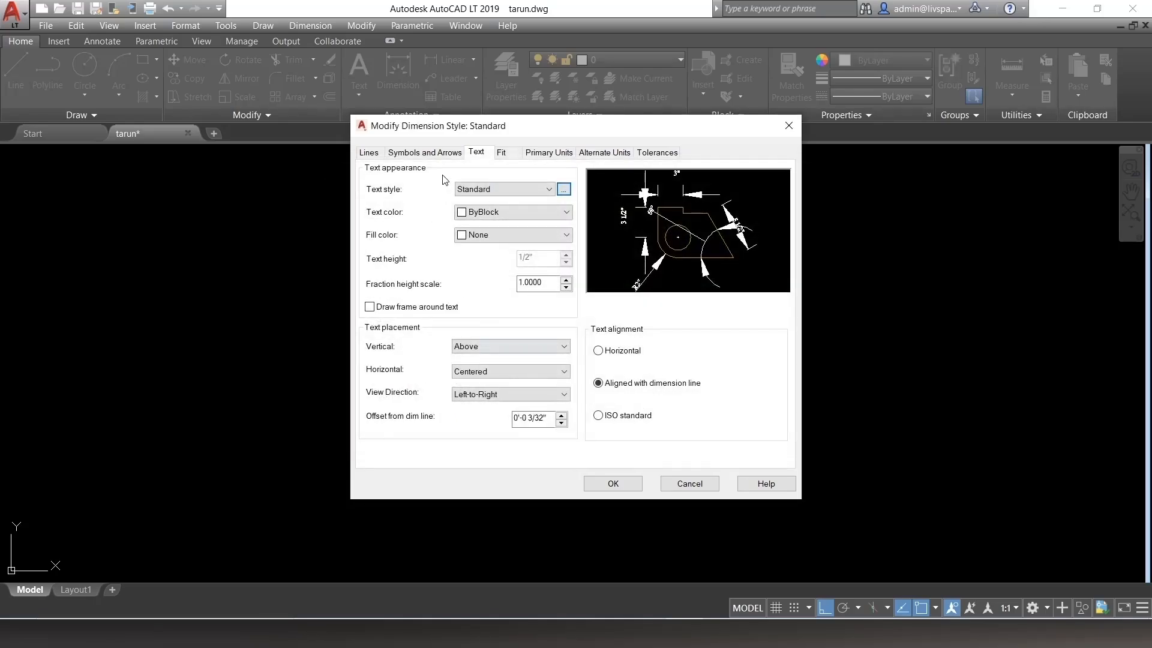
Step: Set the Standard dimension style's arrow size to 0.125 and its extension lines' extension, origin offset and fixed length to 0.25 each
{"action": "left_click", "coordinate": [429, 154]}
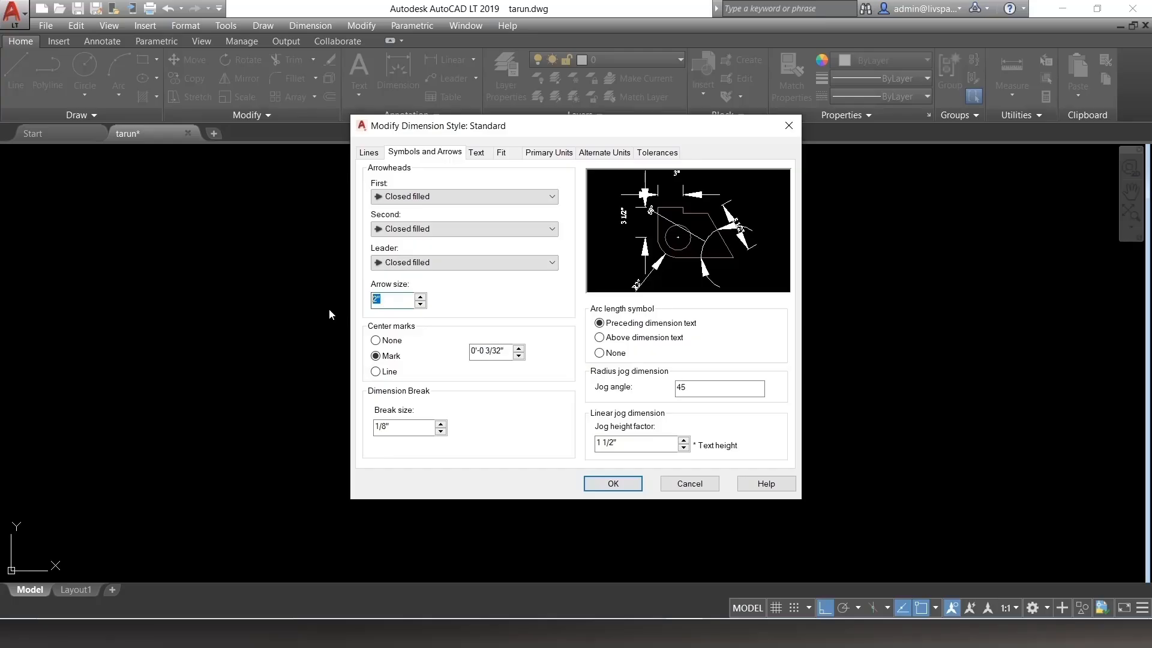
{"action": "type", "text": ".125"}
{"action": "left_click", "coordinate": [375, 153]}
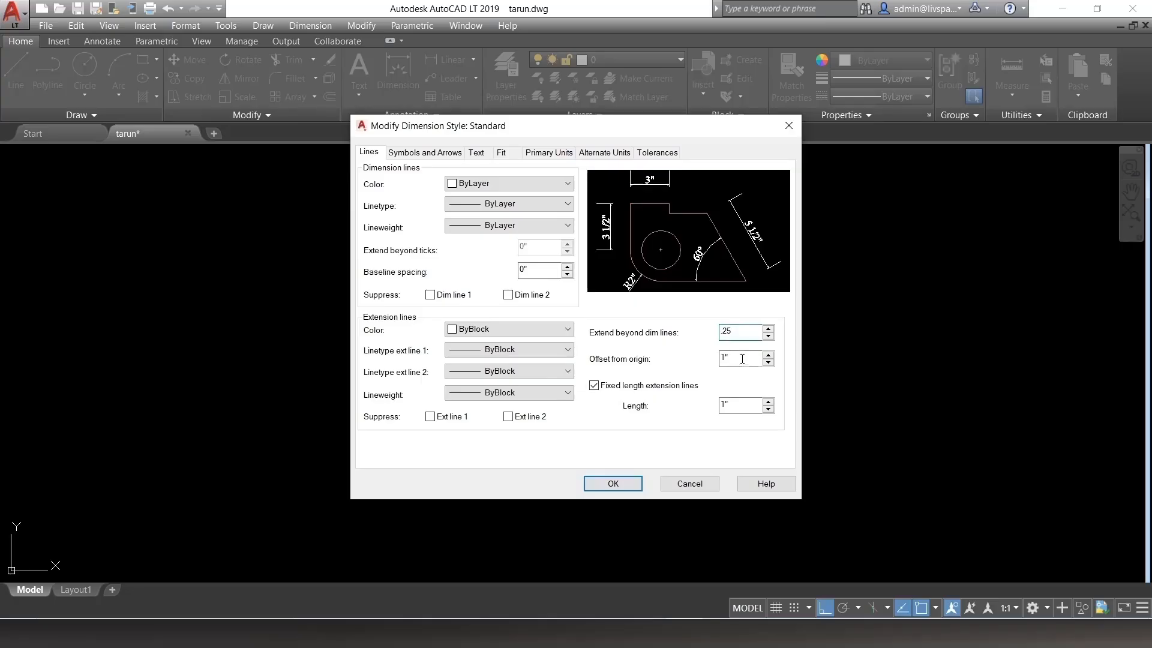
{"action": "key", "text": "Tab"}
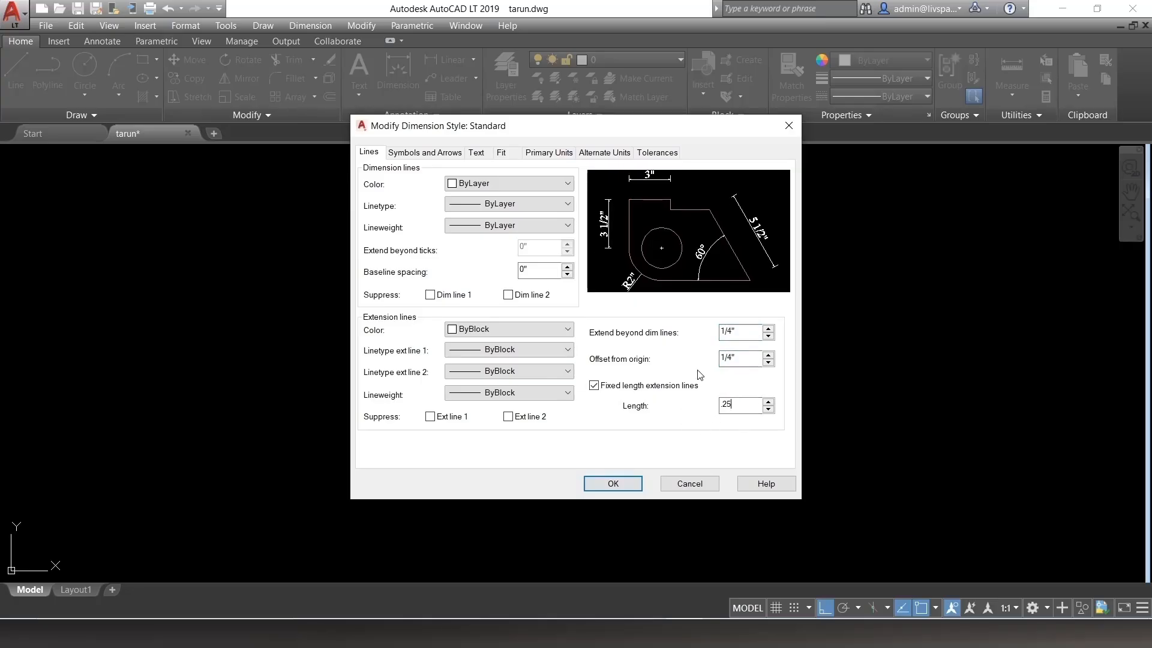
{"action": "left_click", "coordinate": [611, 483]}
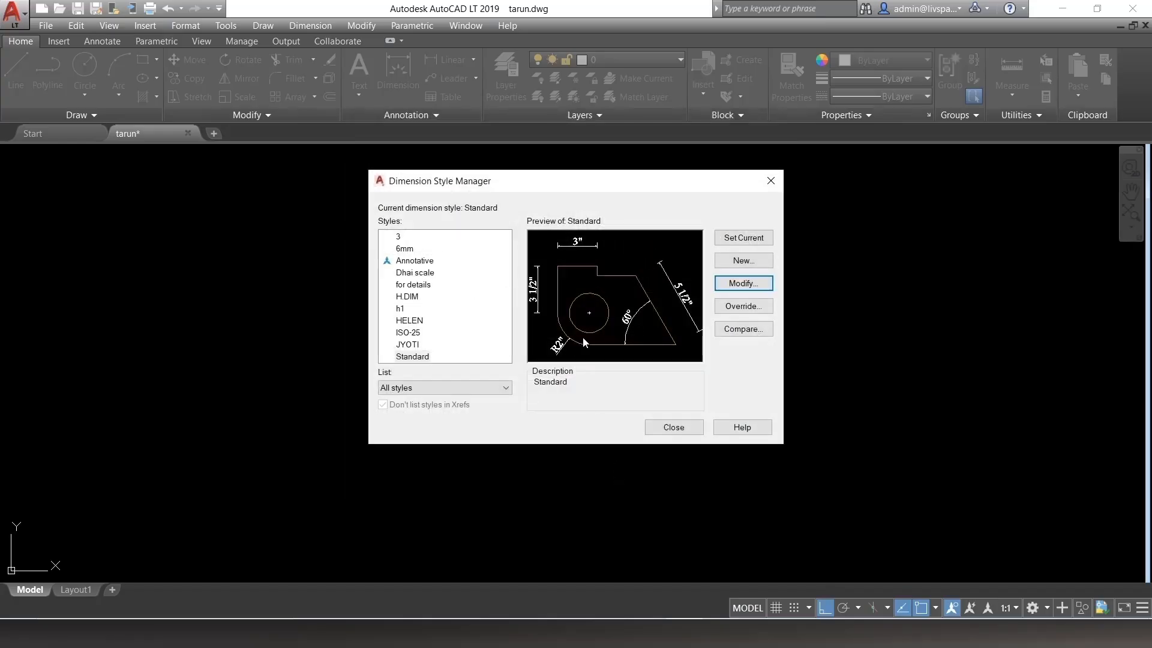
{"action": "left_click", "coordinate": [672, 427]}
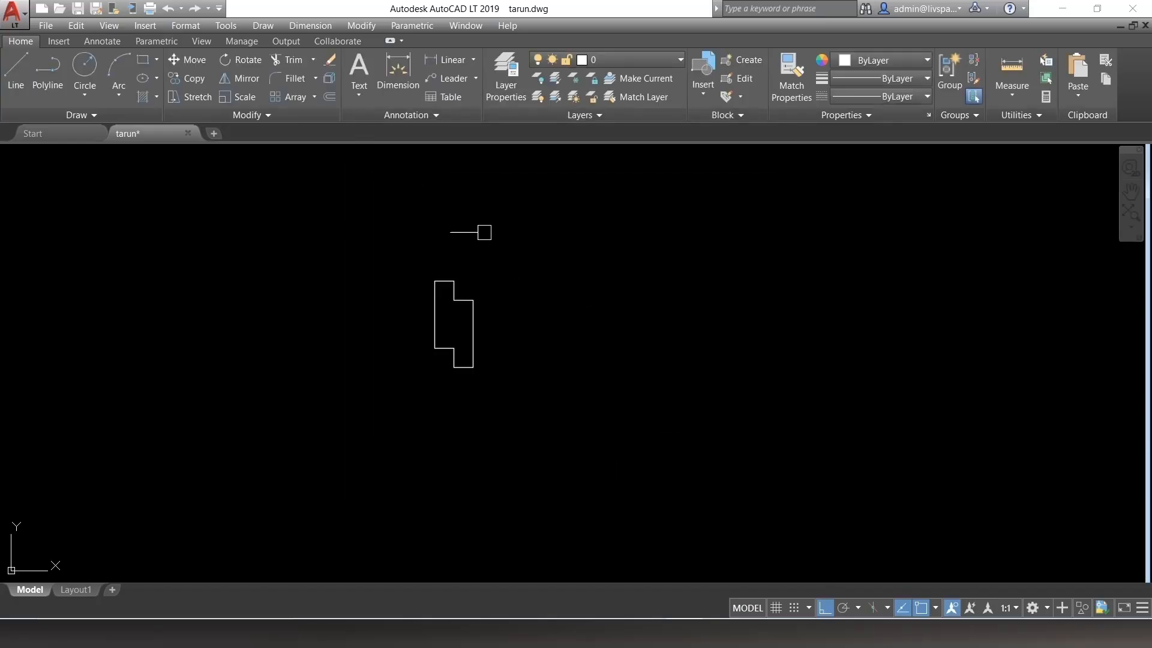
Step: Add a linear dimension to the outline's top edge, placed above it
{"action": "left_click", "coordinate": [447, 59]}
{"action": "scroll", "coordinate": [446, 276], "scroll_direction": "up", "scroll_amount": 7}
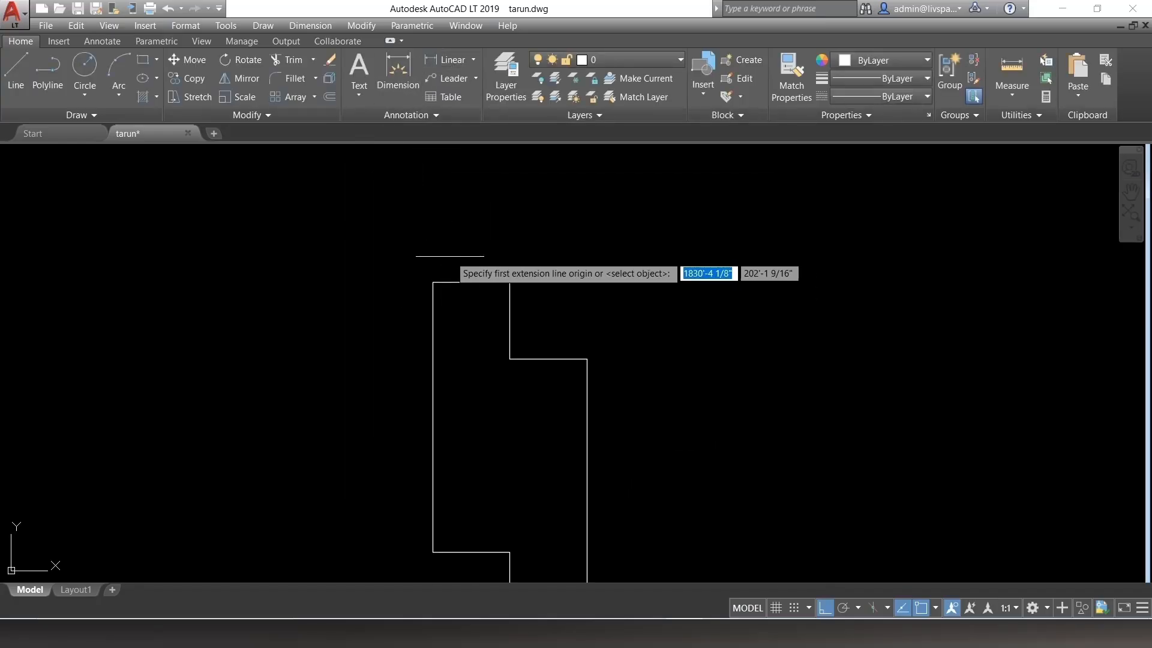
{"action": "key", "text": "Return"}
{"action": "left_click", "coordinate": [460, 281]}
{"action": "left_click", "coordinate": [459, 226]}
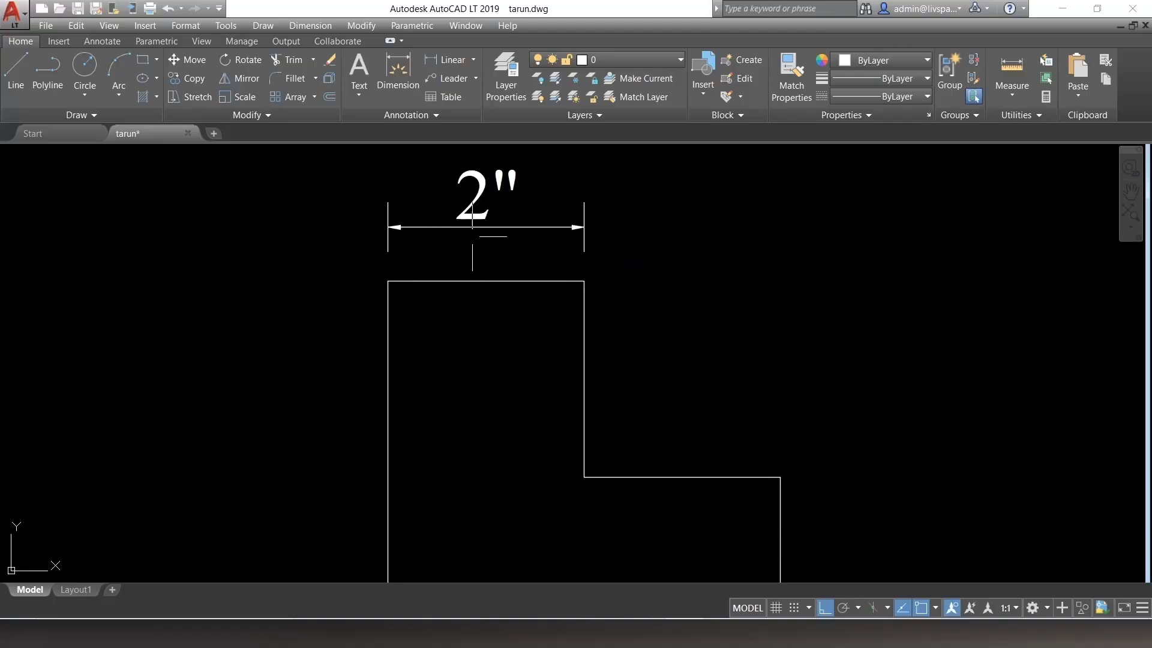
Step: Add a linear dimension to the outline's long left edge, placed outside the shape
{"action": "scroll", "coordinate": [485, 252], "scroll_direction": "down", "scroll_amount": 4}
{"action": "key", "text": "Return"}
{"action": "key", "text": "Return"}
{"action": "left_click", "coordinate": [447, 289]}
{"action": "left_click", "coordinate": [423, 288]}
{"action": "scroll", "coordinate": [423, 288], "scroll_direction": "down", "scroll_amount": 3}
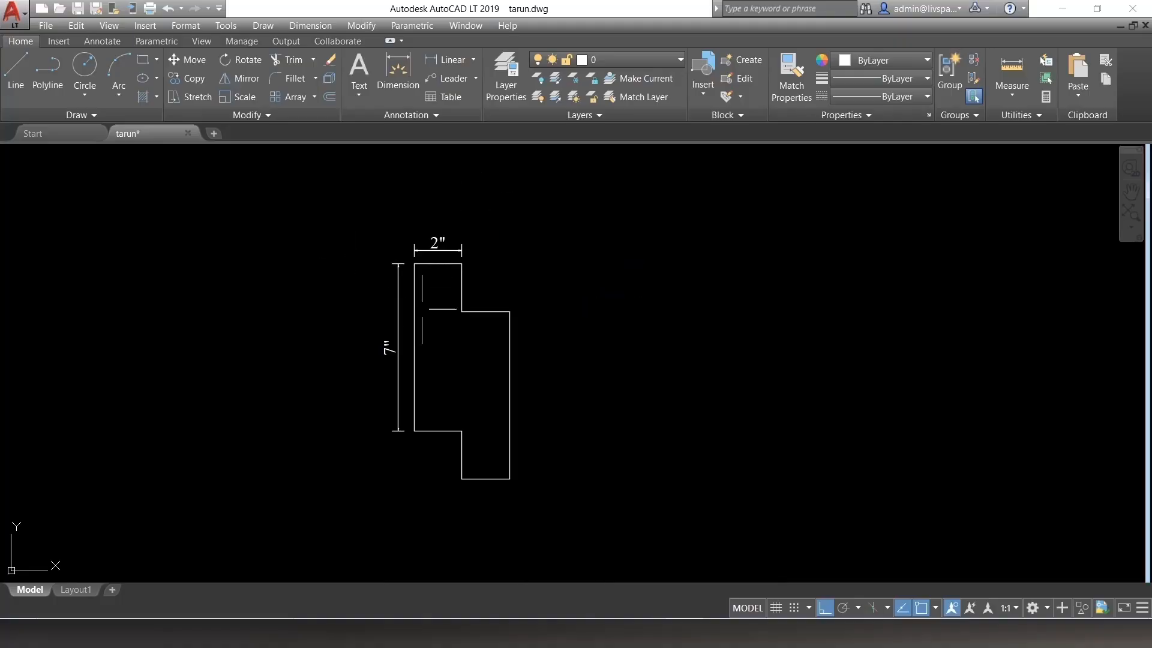
Step: Dimension the horizontal and vertical edges of the lower-left notch, placing them below and to the right of their edges
{"action": "scroll", "coordinate": [438, 420], "scroll_direction": "up", "scroll_amount": 3}
{"action": "key", "text": "Return"}
{"action": "key", "text": "Return"}
{"action": "left_click", "coordinate": [429, 448]}
{"action": "left_click", "coordinate": [432, 475]}
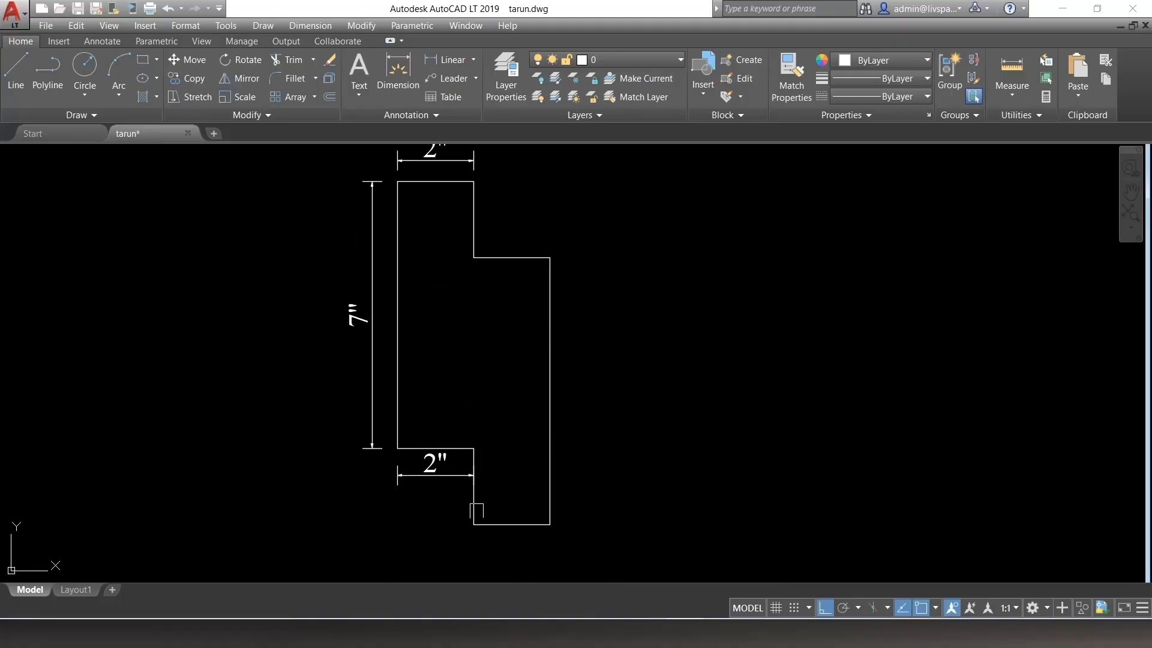
{"action": "key", "text": "Return"}
{"action": "key", "text": "Return"}
{"action": "left_click", "coordinate": [475, 504]}
{"action": "left_click", "coordinate": [500, 504]}
Step: Add a linear dimension to the outline's bottom edge, placed below it
{"action": "key", "text": "Return"}
{"action": "key", "text": "Return"}
{"action": "left_click", "coordinate": [514, 523]}
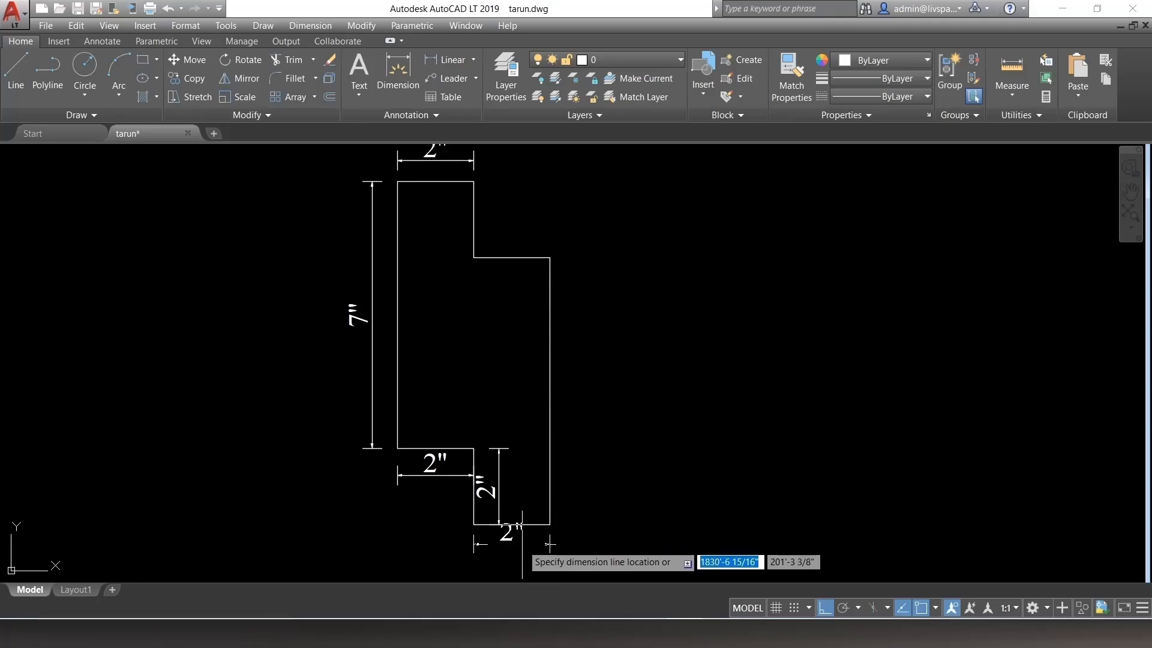
{"action": "left_click", "coordinate": [547, 551]}
Step: Try a linear dimension close beside the outline's long right edge and undo it
{"action": "key", "text": "Return"}
{"action": "key", "text": "Return"}
{"action": "left_click", "coordinate": [549, 457]}
{"action": "left_click", "coordinate": [573, 450]}
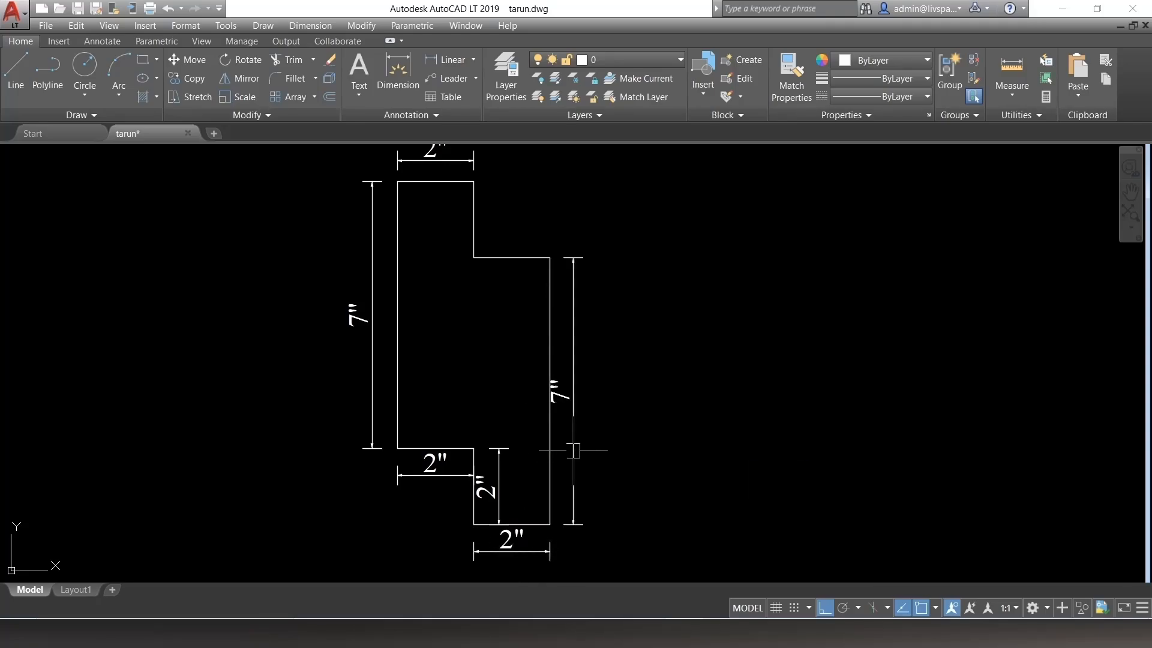
{"action": "key", "text": "ctrl+z"}
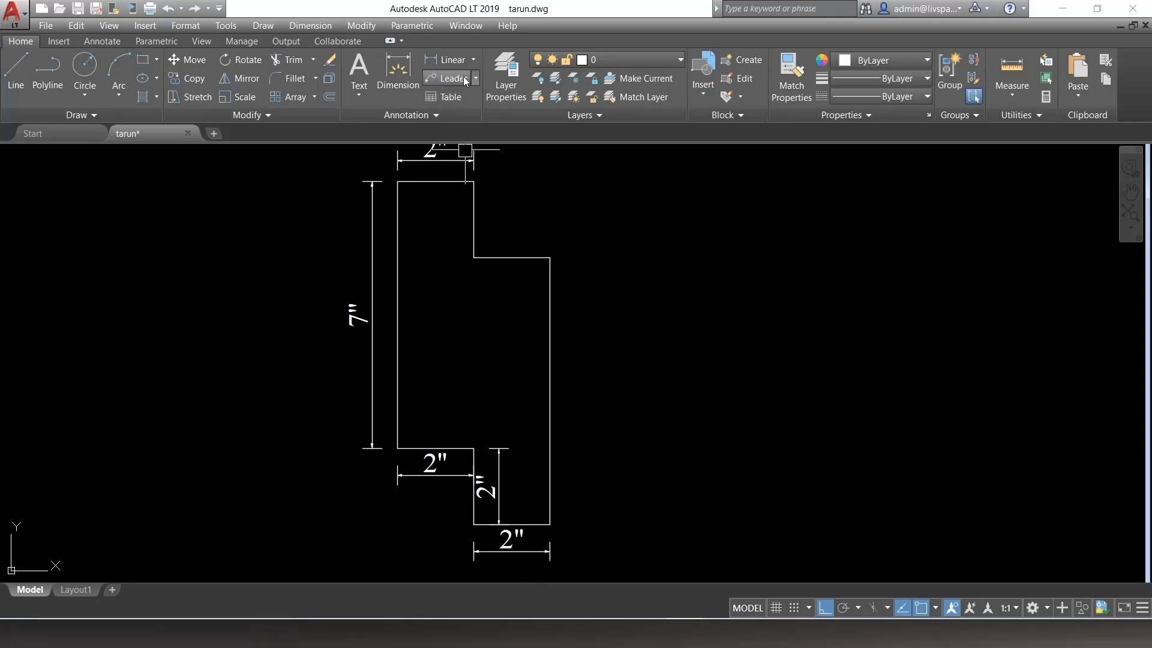
Step: Dimension the long right edge outside the shape and the upper notch's horizontal edge above it
{"action": "left_click", "coordinate": [549, 350]}
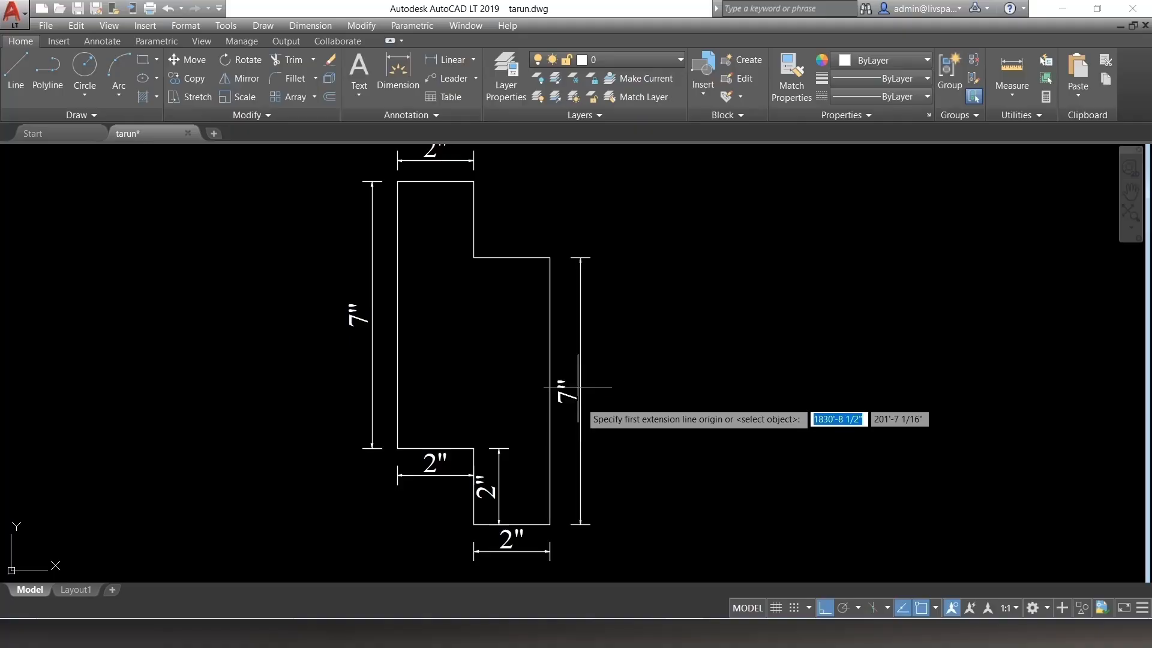
{"action": "left_click", "coordinate": [580, 360]}
{"action": "key", "text": "Return"}
{"action": "key", "text": "Return"}
{"action": "left_click", "coordinate": [518, 257]}
{"action": "left_click", "coordinate": [515, 229]}
Step: Add a linear dimension to the upper notch's vertical edge, placed inside the outline
{"action": "key", "text": "Return"}
{"action": "key", "text": "Return"}
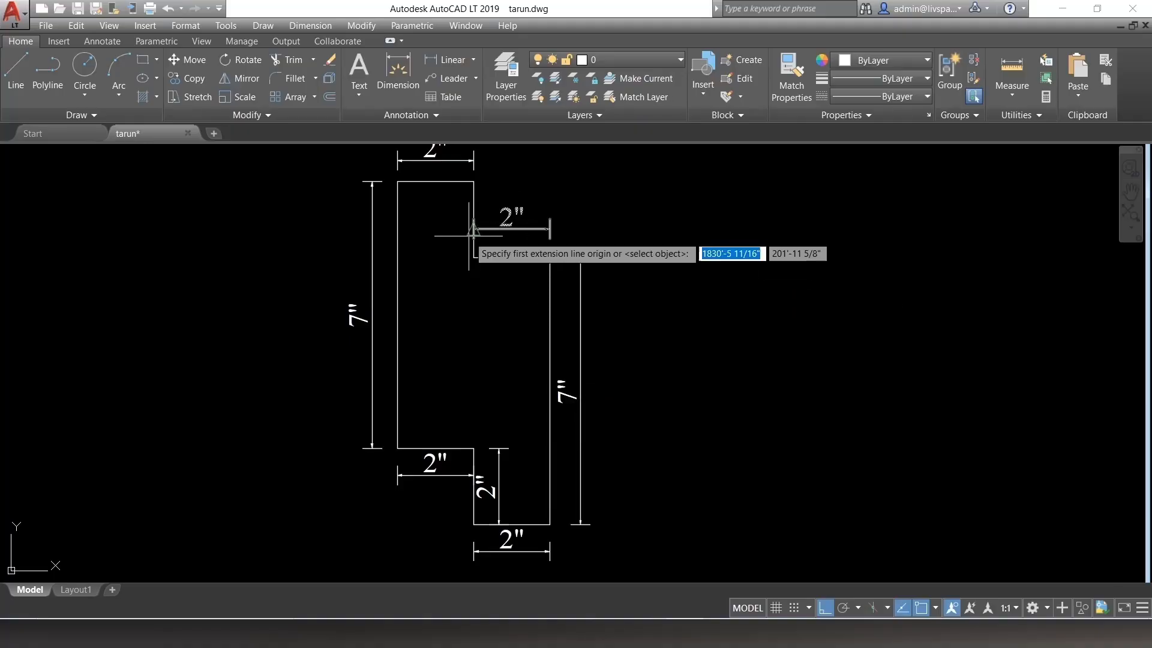
{"action": "left_click", "coordinate": [473, 248]}
{"action": "left_click", "coordinate": [457, 282]}
{"action": "scroll", "coordinate": [450, 308], "scroll_direction": "down", "scroll_amount": 4}
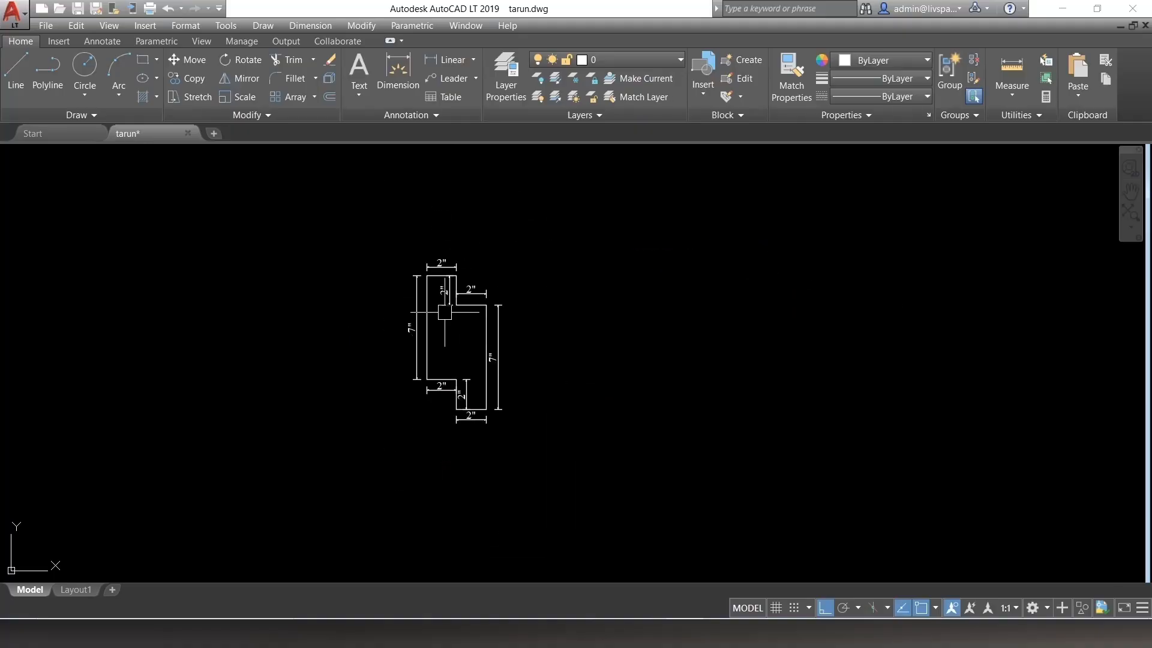
{"action": "scroll", "coordinate": [445, 312], "scroll_direction": "up", "scroll_amount": 1}
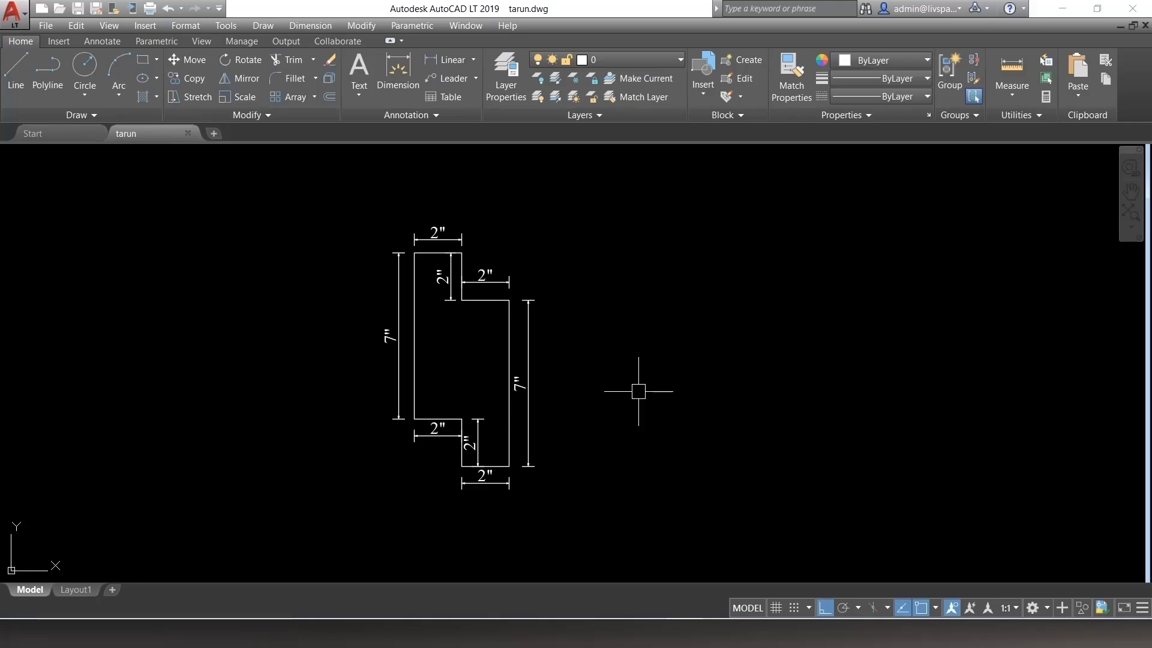
Step: Start a line in the empty space right of the stepped outline and draw an 8.25" horizontal segment to the right
{"action": "type", "text": "l"}
{"action": "key", "text": "Return"}
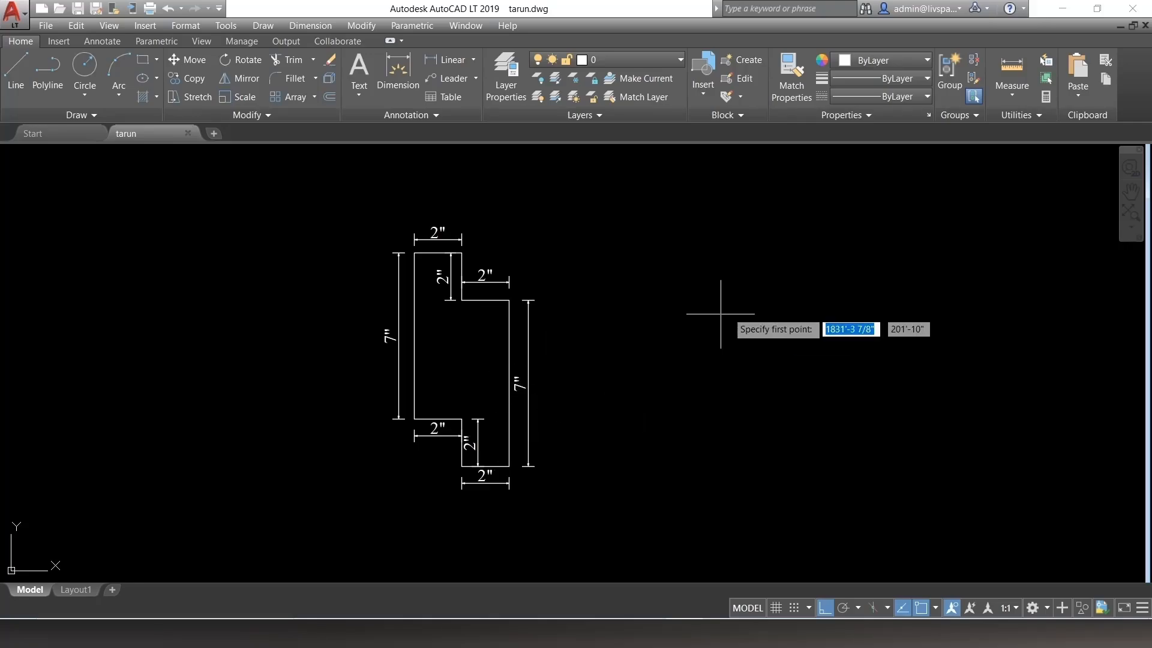
{"action": "left_click", "coordinate": [746, 287]}
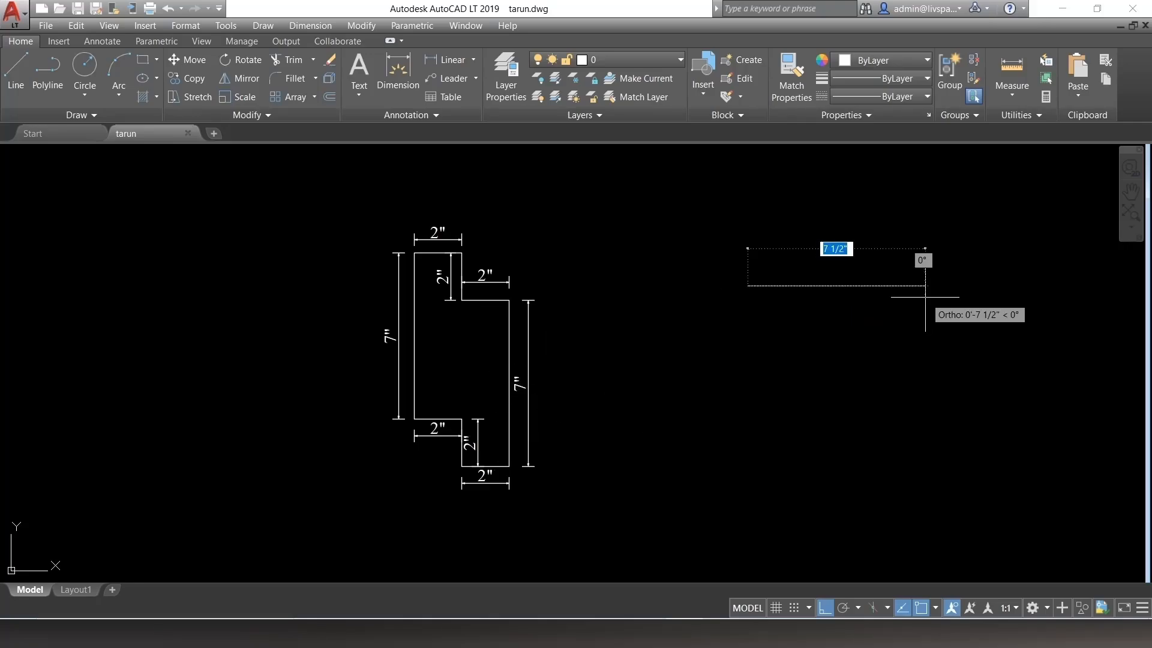
{"action": "type", "text": "8"}
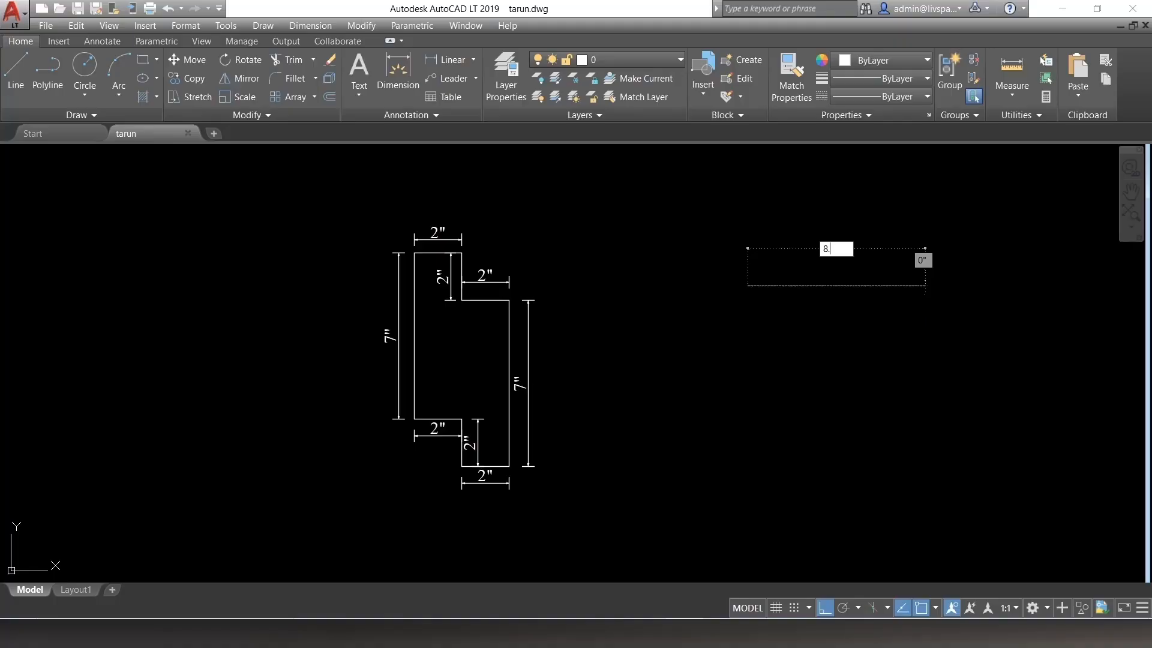
{"action": "type", "text": ".25"}
{"action": "key", "text": "Return"}
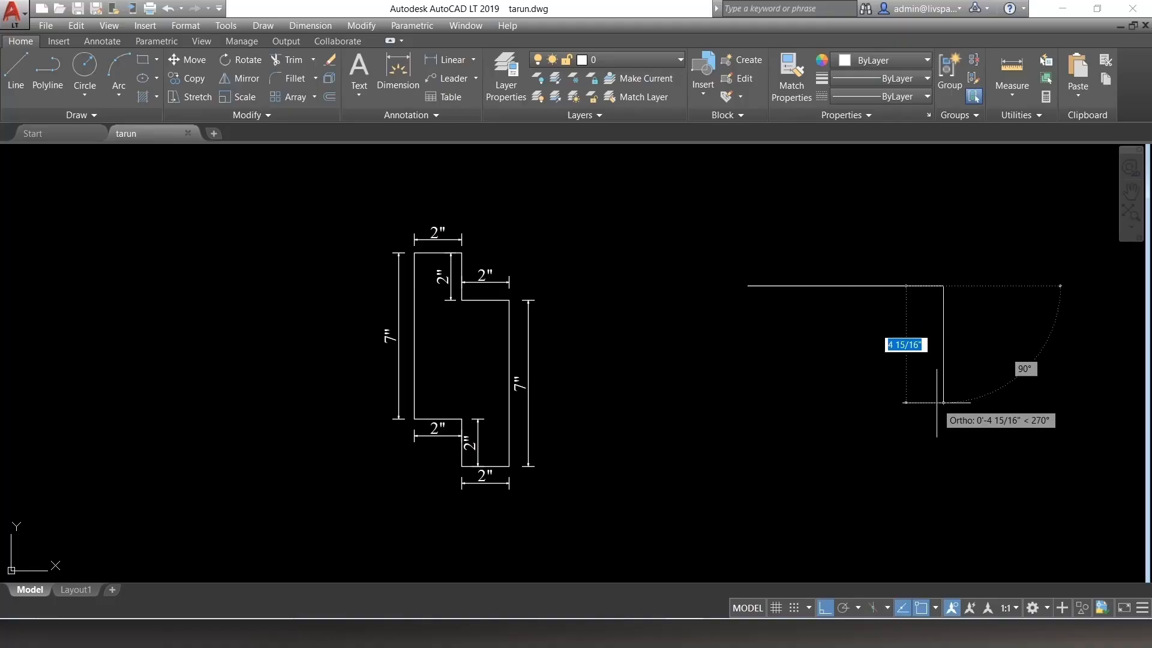
Step: Continue with an 11.5" segment downward and a bottom edge back to the left, and close the shape into a rectangle
{"action": "type", "text": "11"}
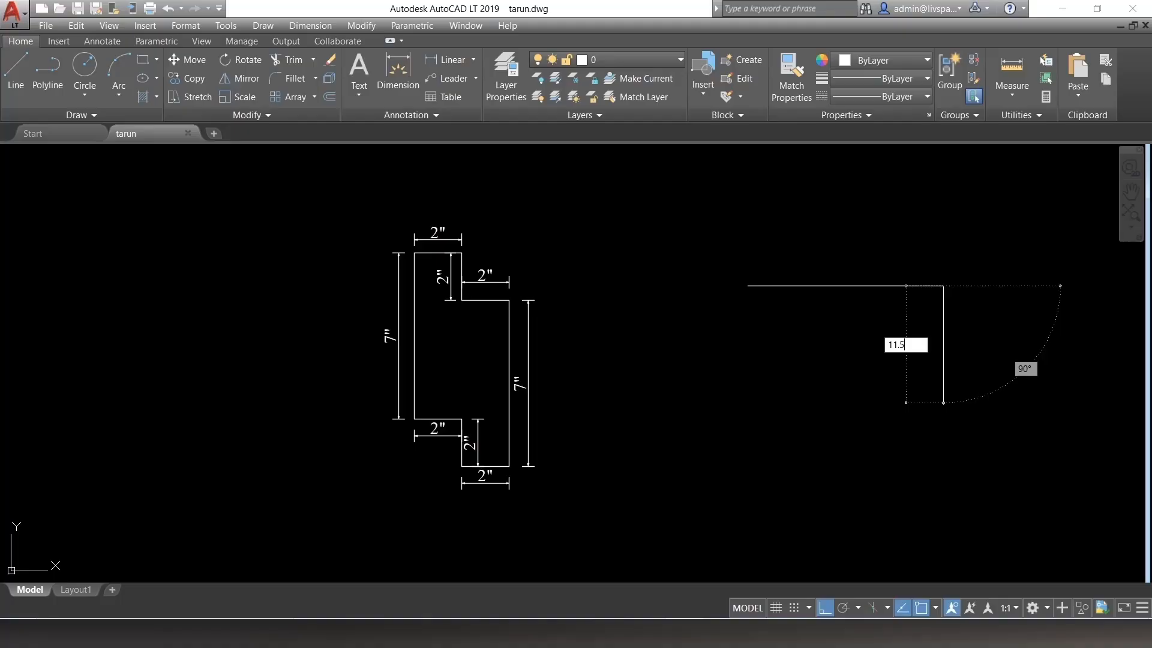
{"action": "type", "text": ".5"}
{"action": "key", "text": "Return"}
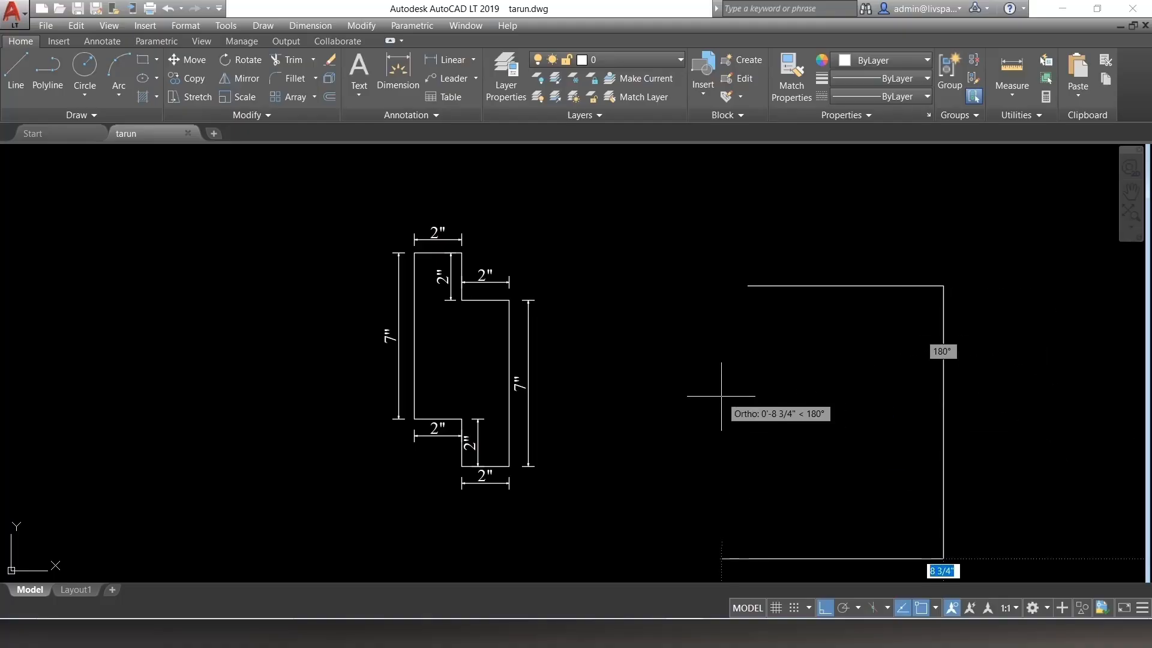
{"action": "type", "text": "8.2"}
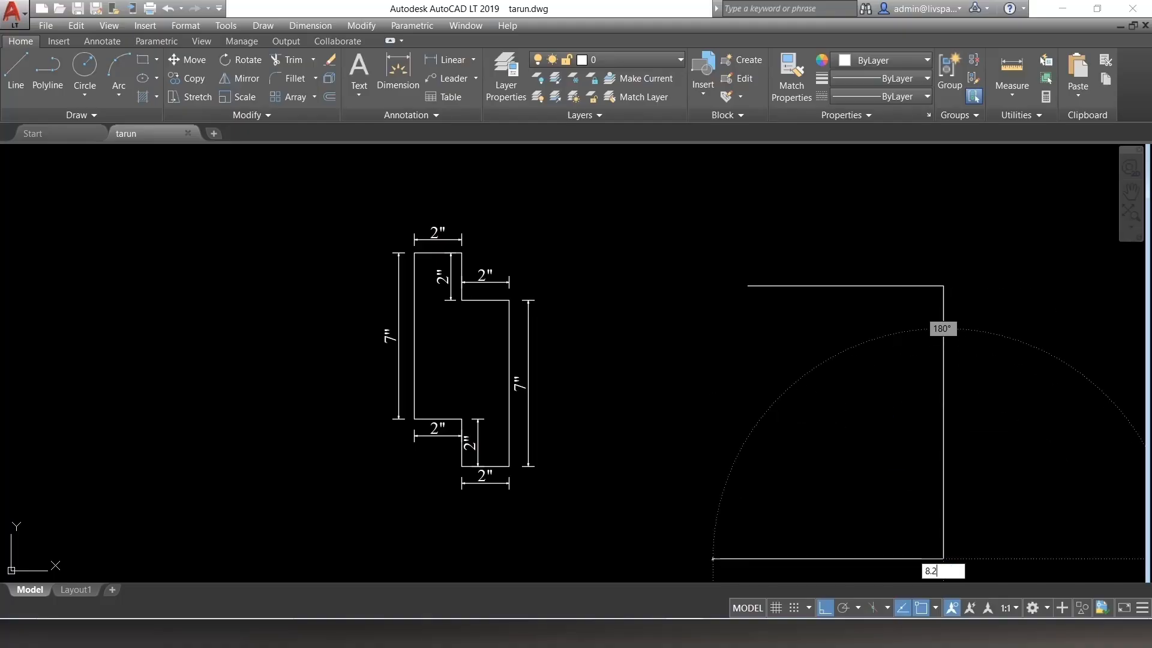
{"action": "key", "text": "Return"}
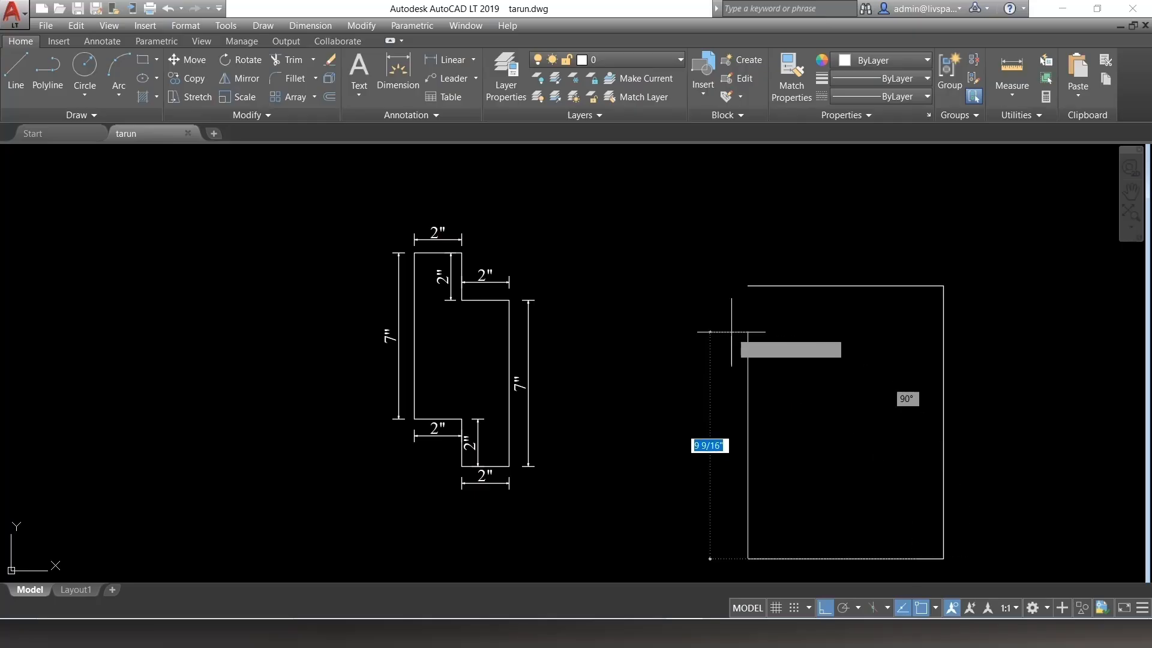
{"action": "type", "text": "c"}
{"action": "key", "text": "Return"}
Step: Create a polyline boundary from a point picked inside the new rectangle
{"action": "scroll", "coordinate": [732, 314], "scroll_direction": "down", "scroll_amount": 2}
{"action": "left_click", "coordinate": [687, 256]}
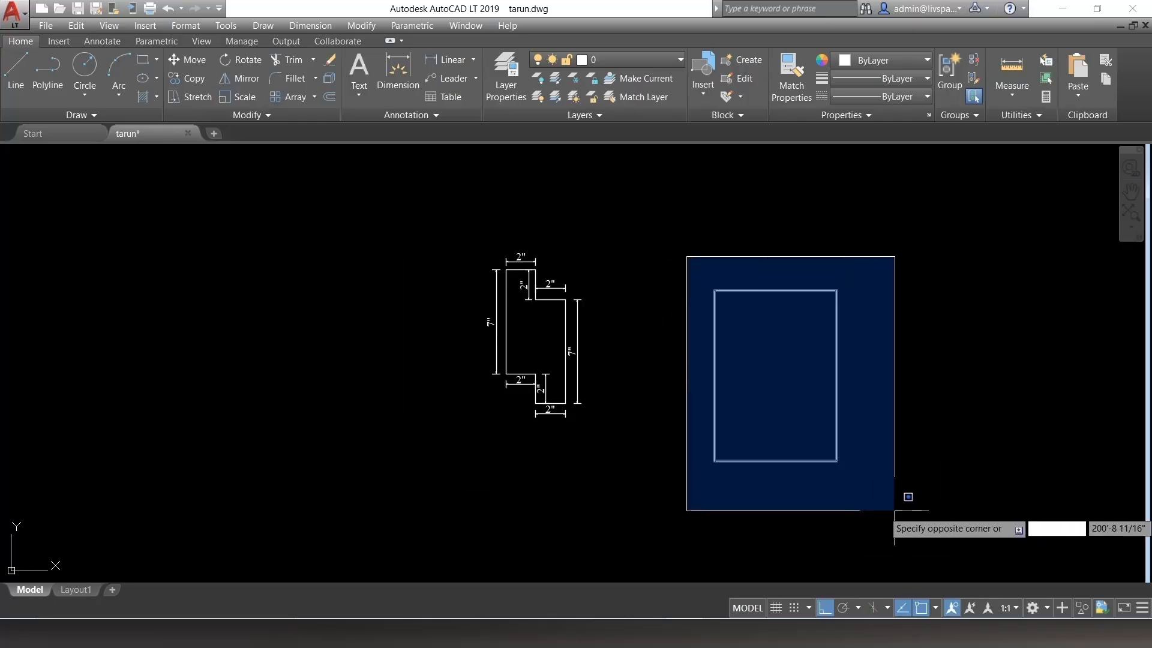
{"action": "key", "text": "Escape"}
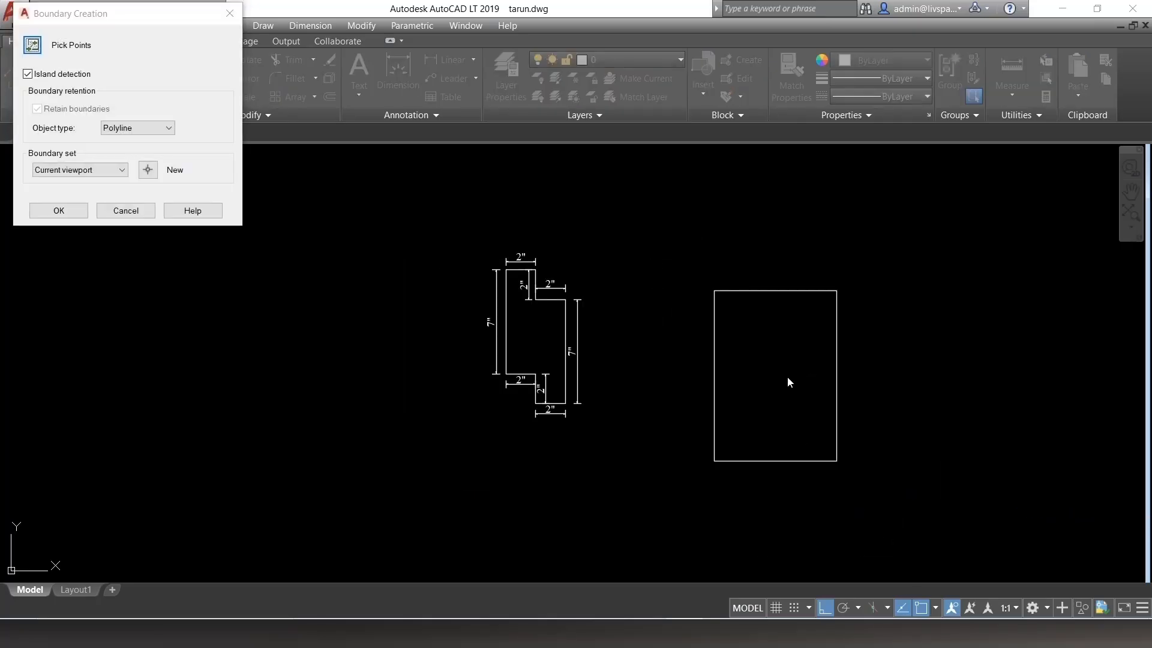
{"action": "left_click", "coordinate": [76, 211]}
{"action": "left_click", "coordinate": [732, 340]}
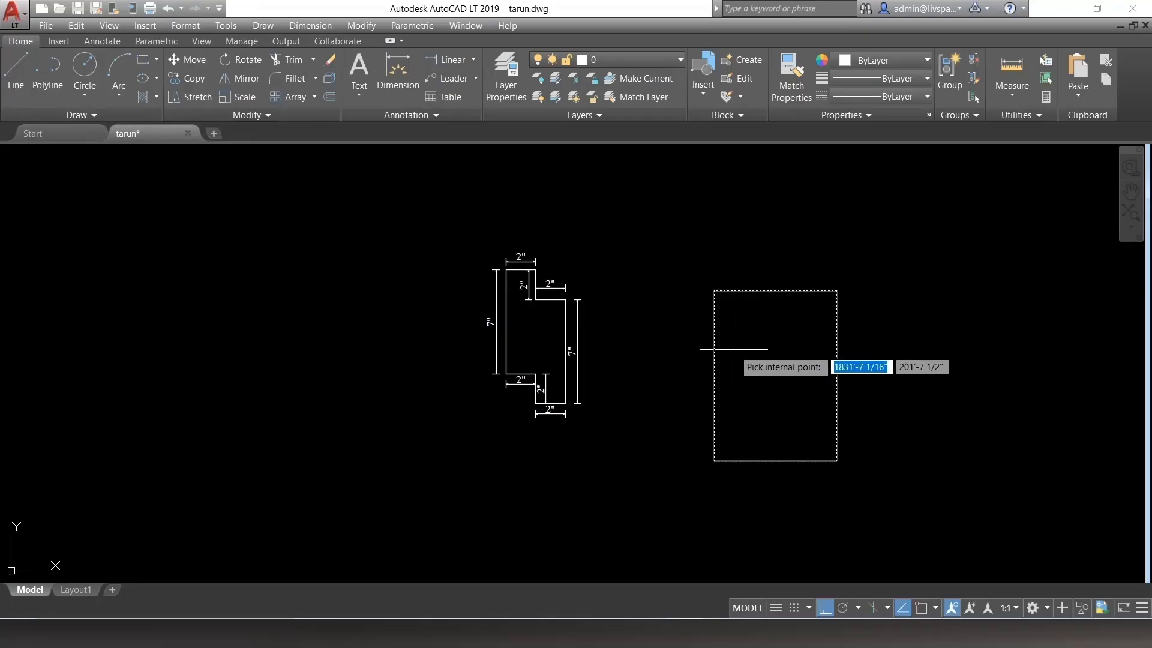
{"action": "key", "text": "Return"}
{"action": "left_click", "coordinate": [835, 380]}
{"action": "key", "text": "Escape"}
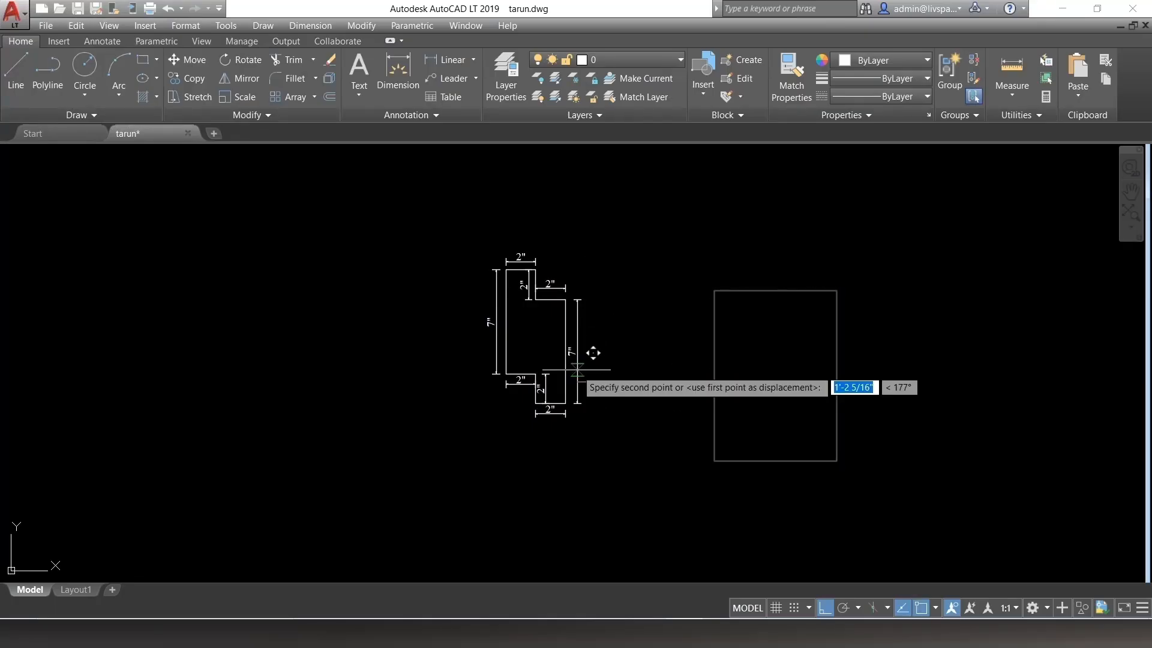
{"action": "key", "text": "Escape"}
Step: Move the polyline rectangle horizontally to the left so it overlaps the stepped outline, leaving the original lines in place
{"action": "left_click", "coordinate": [716, 347]}
{"action": "type", "text": "m"}
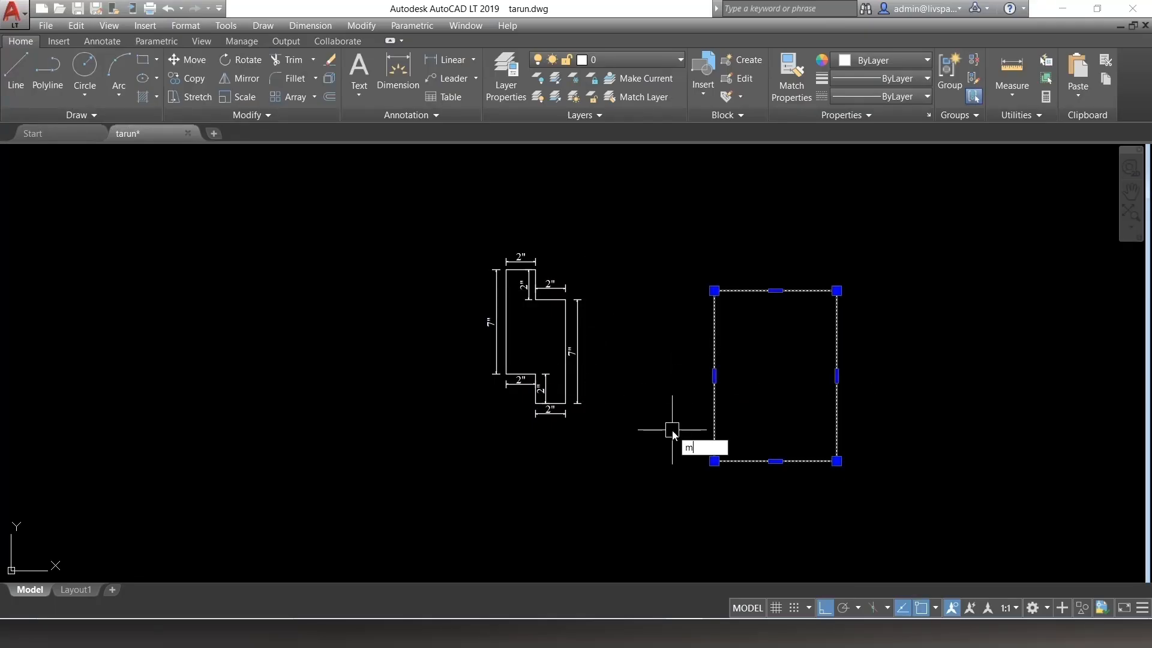
{"action": "key", "text": "Return"}
{"action": "left_click", "coordinate": [686, 217]}
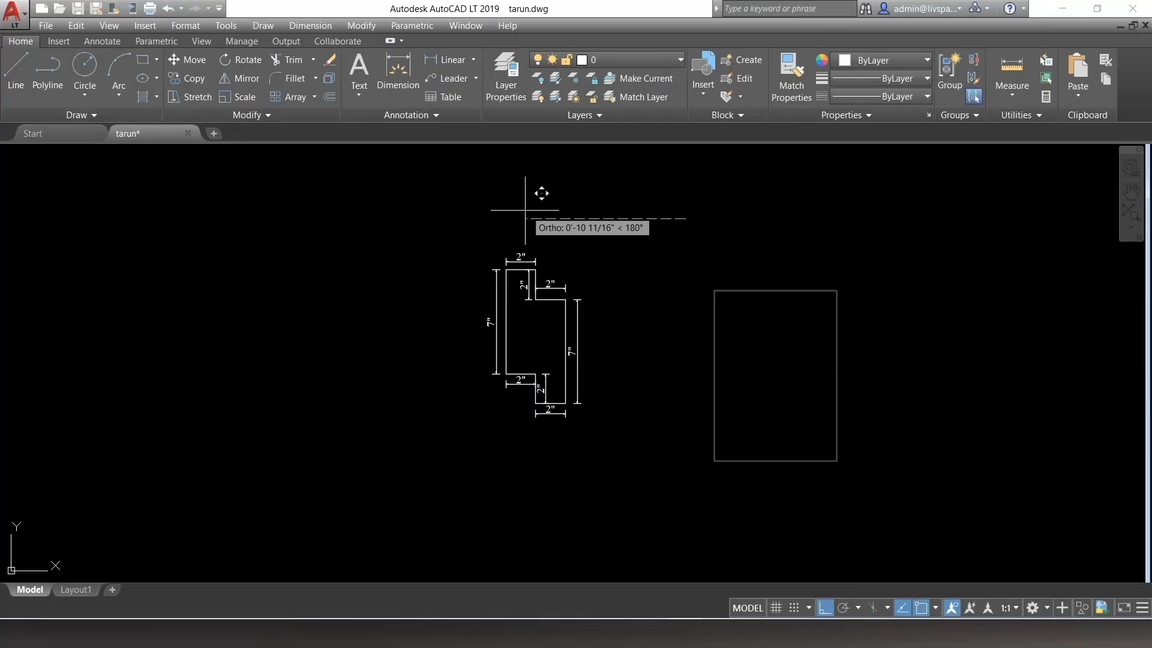
{"action": "left_click", "coordinate": [465, 207]}
Step: Delete the original rectangle lines left at the right of the drawing
{"action": "left_click", "coordinate": [855, 268]}
{"action": "left_click", "coordinate": [710, 530]}
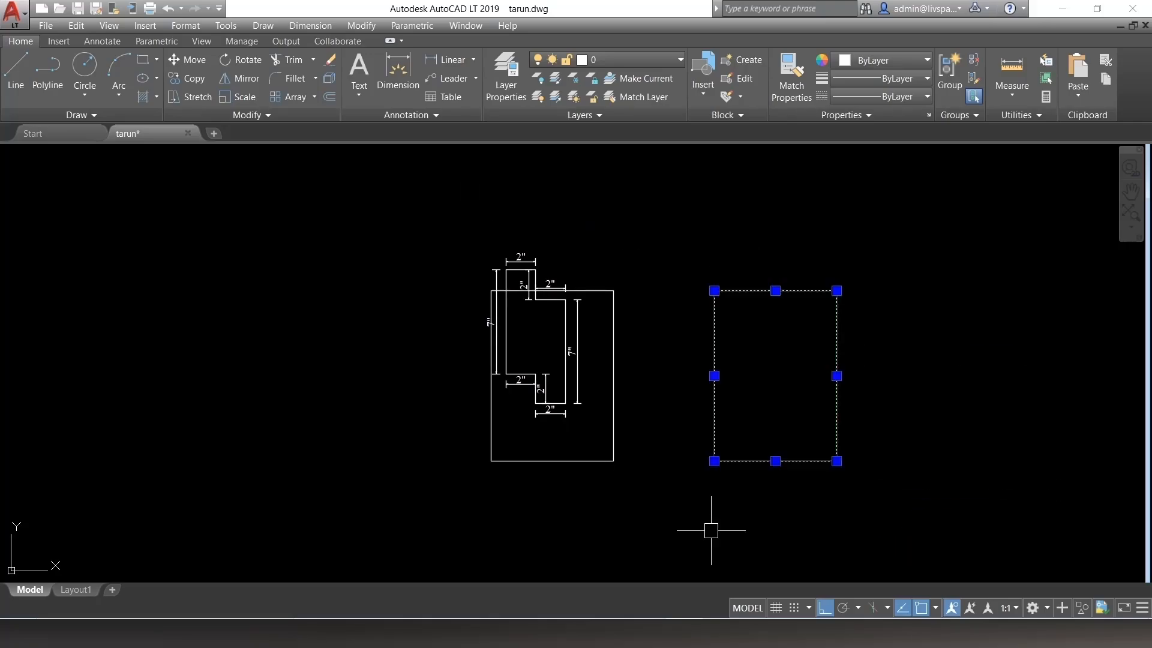
{"action": "key", "text": "Delete"}
Step: Move the polyline rectangle up so it encloses the stepped outline vertically
{"action": "left_click", "coordinate": [613, 430]}
{"action": "type", "text": "m"}
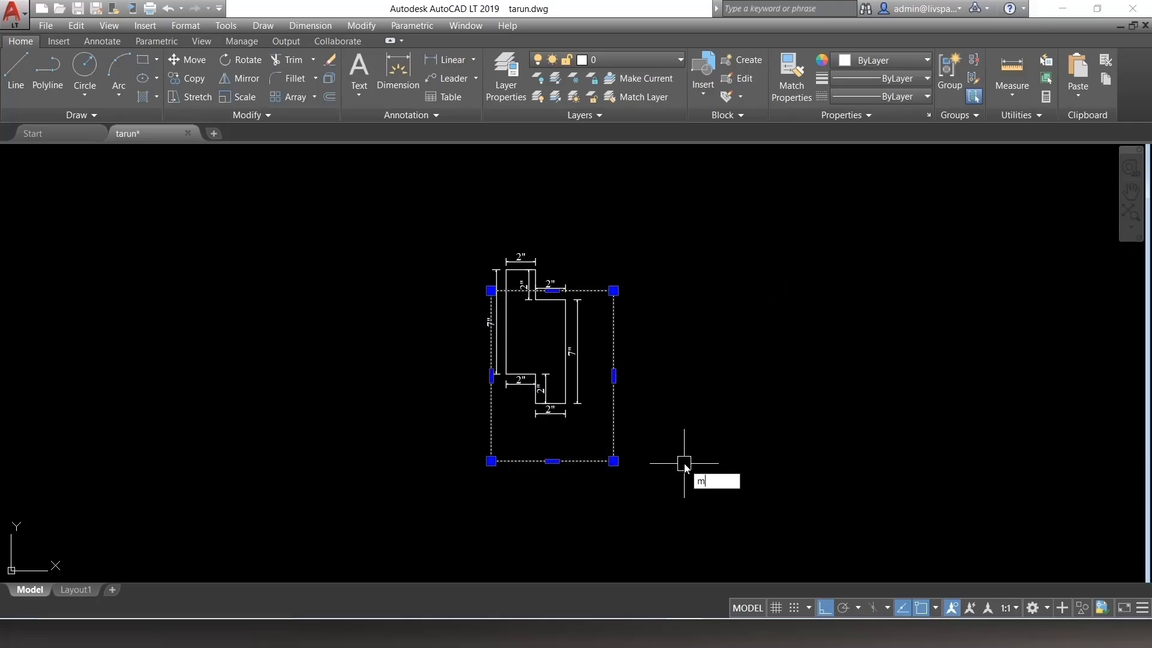
{"action": "key", "text": "Return"}
{"action": "left_click", "coordinate": [678, 435]}
{"action": "left_click", "coordinate": [657, 398]}
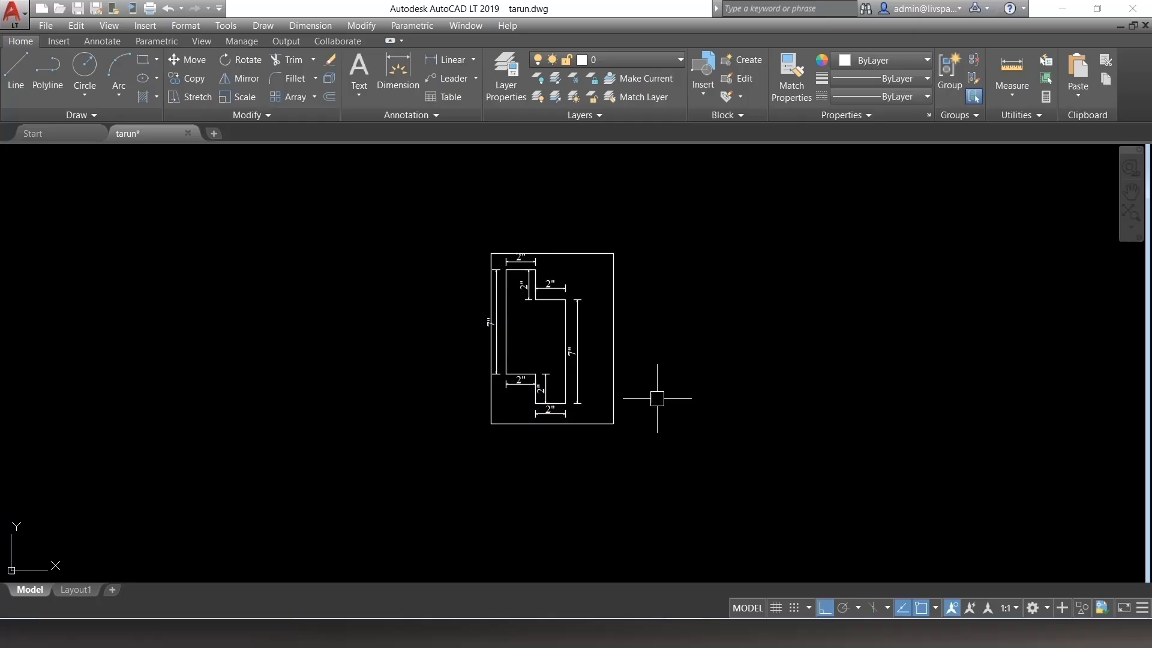
Step: Move the rectangle about 1 3/16" to the left so the outline and its dimensions fit inside
{"action": "left_click", "coordinate": [618, 348]}
{"action": "type", "text": "m"}
{"action": "key", "text": "Return"}
{"action": "left_click", "coordinate": [723, 384]}
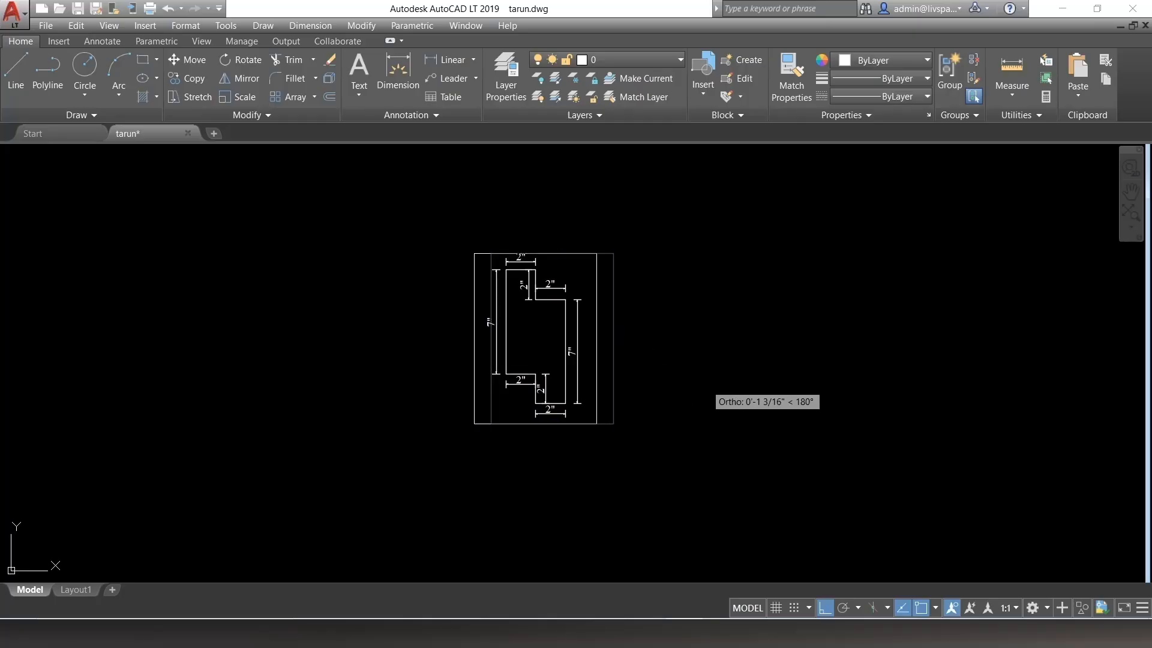
{"action": "left_click", "coordinate": [705, 384]}
Step: Shift the rectangle slightly up so its top edge clears the outline's upper dimension
{"action": "left_click", "coordinate": [597, 304]}
{"action": "type", "text": "m"}
{"action": "key", "text": "Return"}
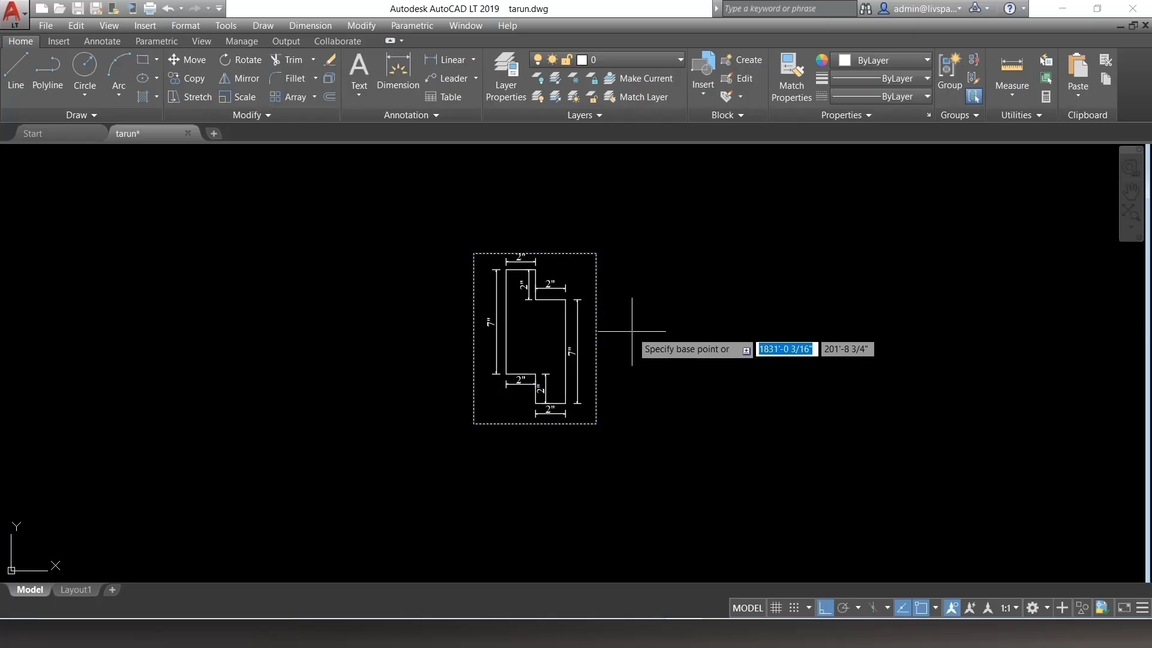
{"action": "left_click", "coordinate": [634, 330]}
{"action": "left_click", "coordinate": [630, 328]}
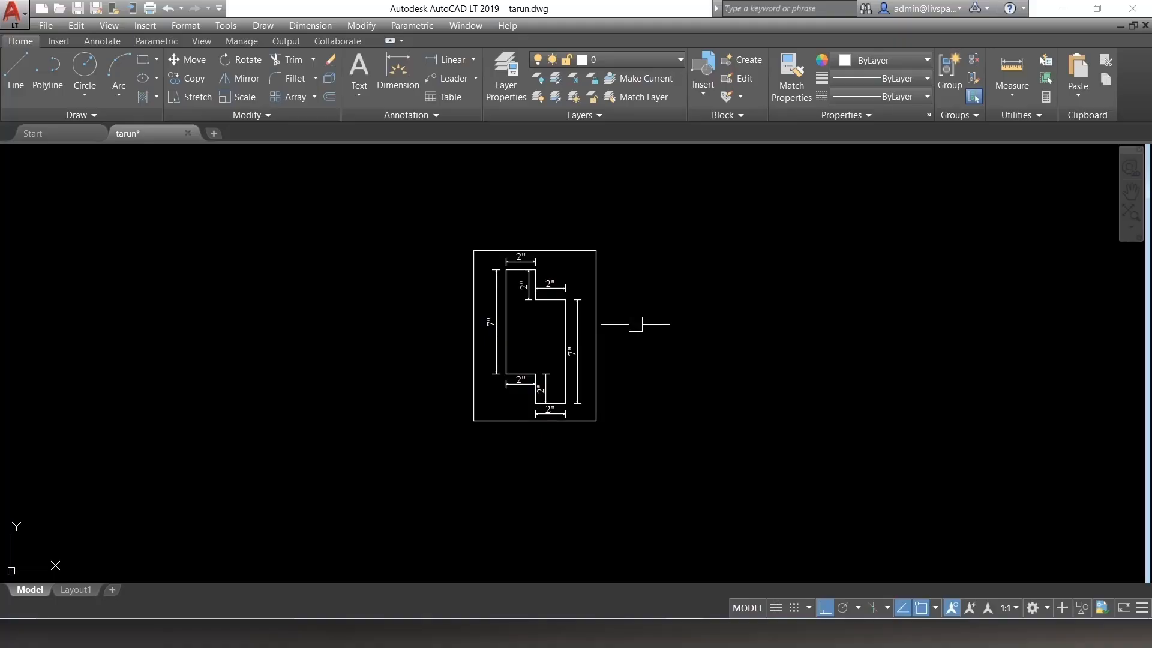
Step: Add a linear dimension to the rectangle's top edge, placed above it
{"action": "scroll", "coordinate": [540, 420], "scroll_direction": "up", "scroll_amount": 6}
{"action": "scroll", "coordinate": [597, 540], "scroll_direction": "down", "scroll_amount": 4}
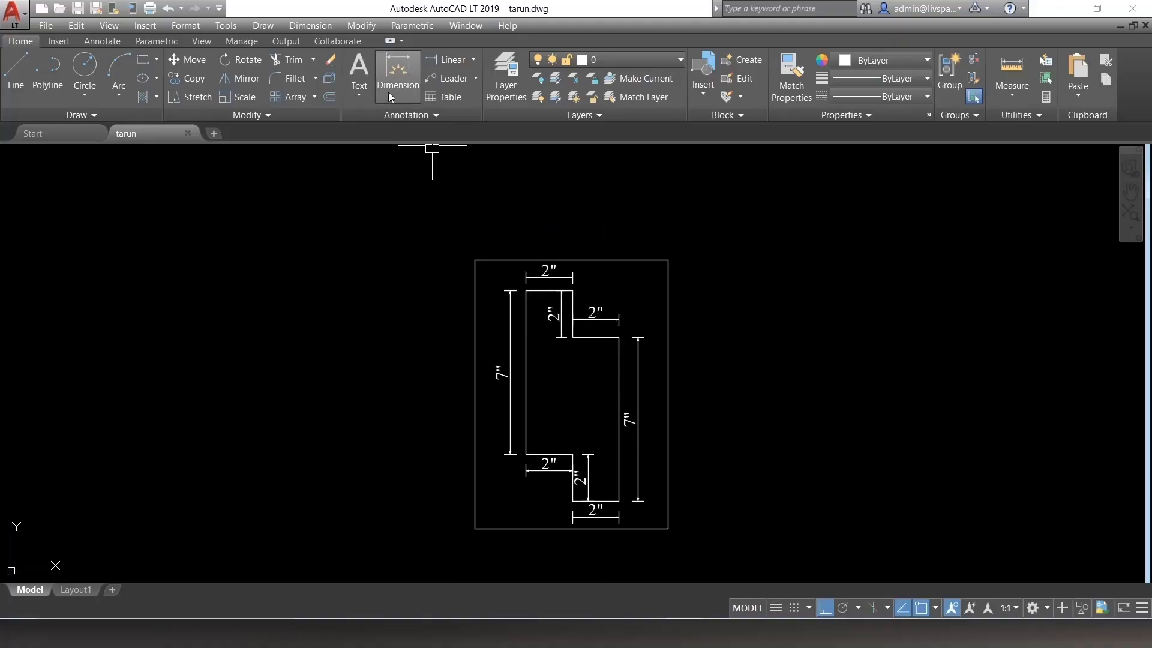
{"action": "left_click", "coordinate": [441, 59]}
{"action": "key", "text": "Return"}
{"action": "left_click", "coordinate": [609, 258]}
{"action": "left_click", "coordinate": [612, 238]}
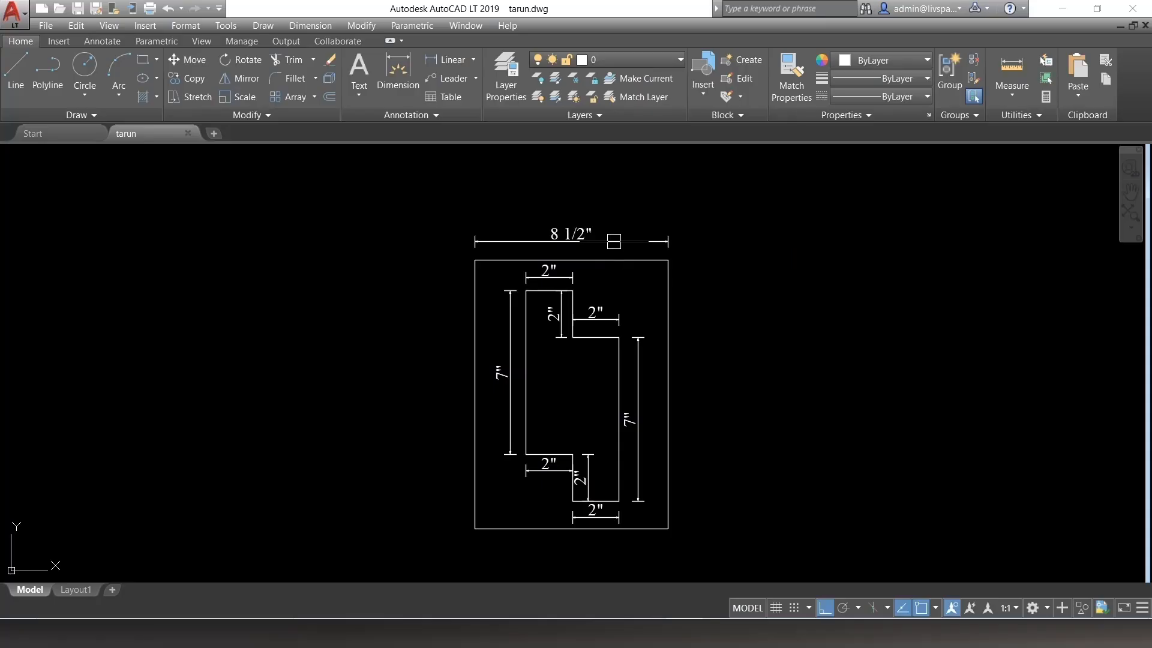
Step: Add a linear dimension to the rectangle's left edge, placed outside it
{"action": "key", "text": "Return"}
{"action": "key", "text": "Return"}
{"action": "left_click", "coordinate": [477, 280]}
{"action": "left_click", "coordinate": [447, 396]}
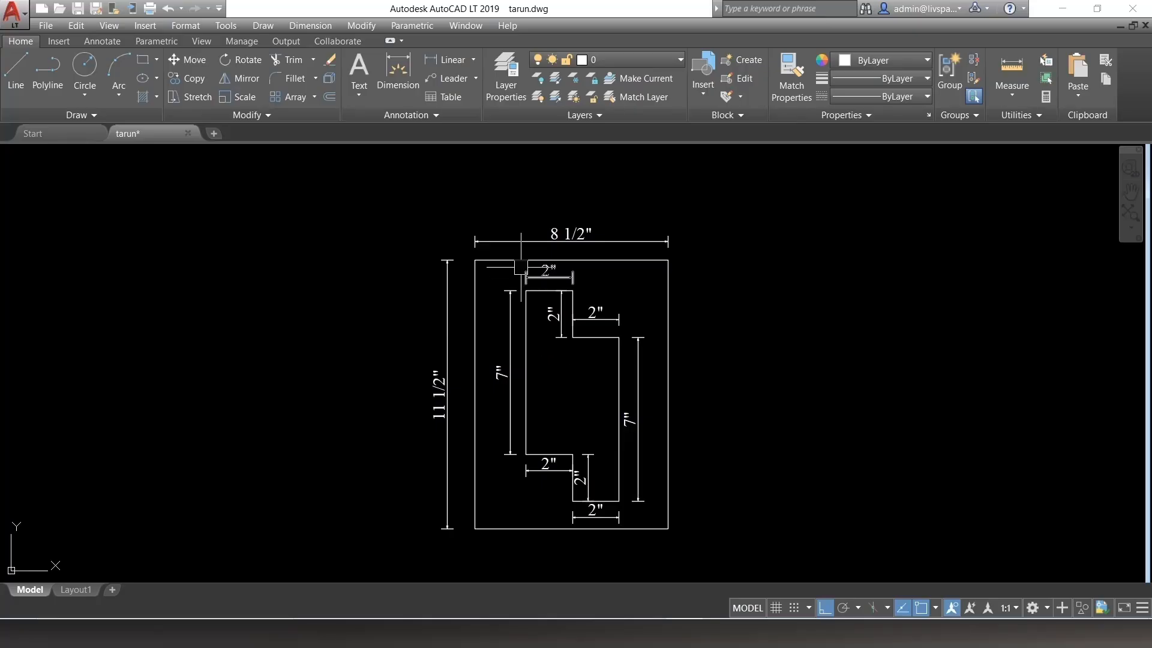
{"action": "left_click", "coordinate": [510, 420]}
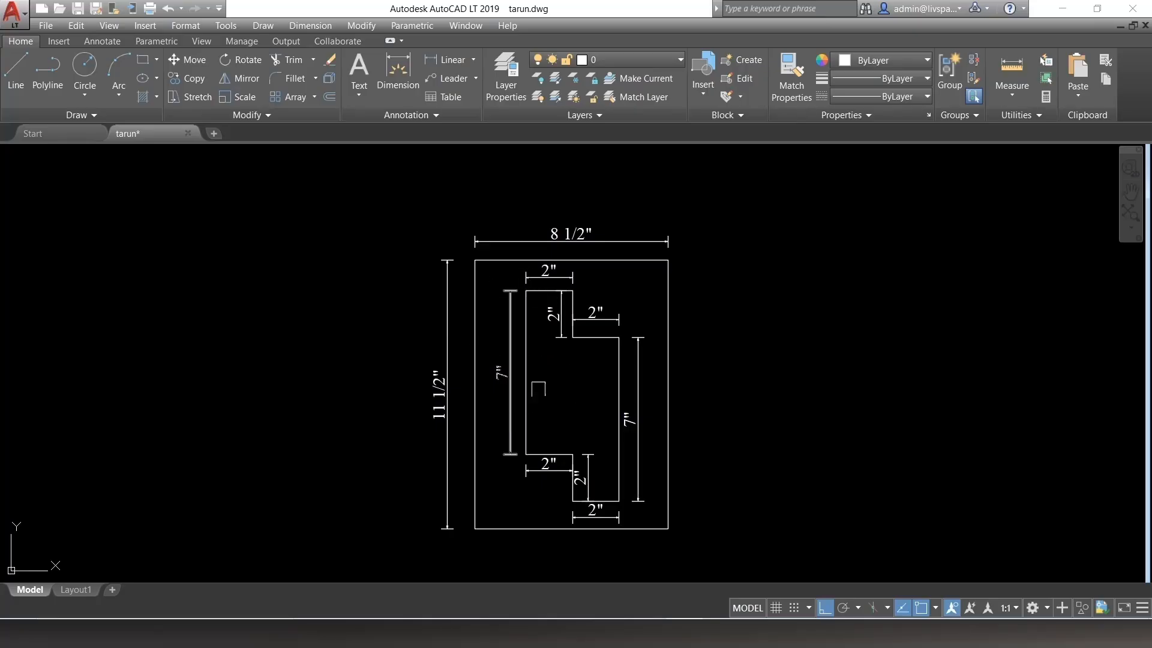
{"action": "key", "text": "Escape"}
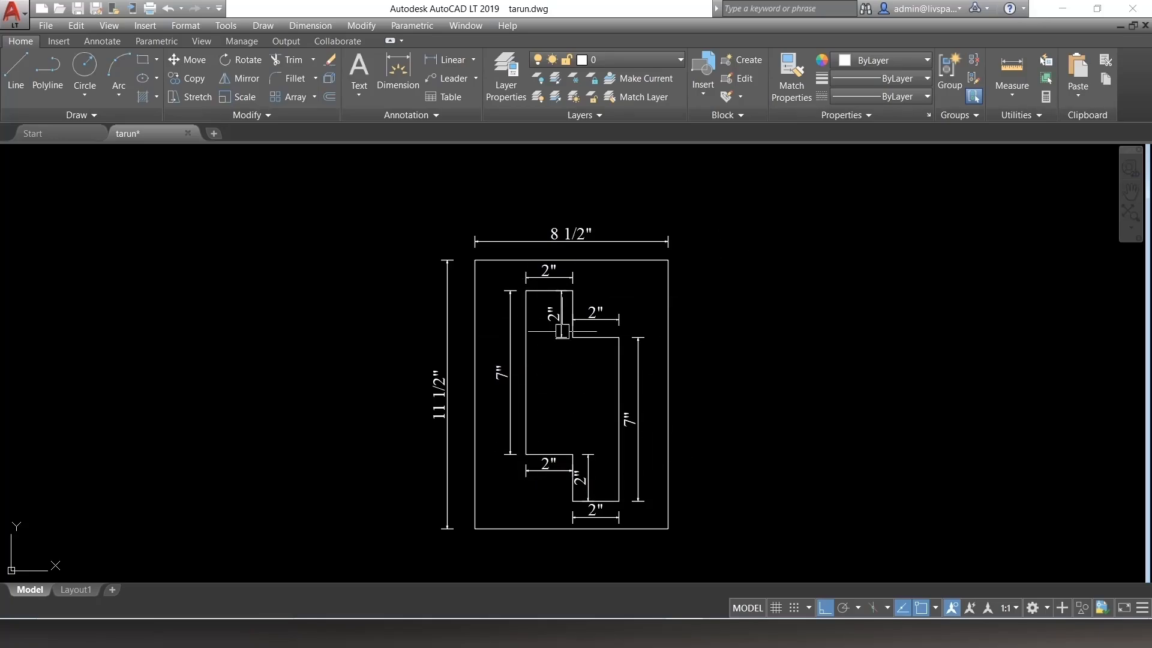
Step: Delete the linear dimensions on the rectangle's top and left edges
{"action": "left_click", "coordinate": [477, 242]}
{"action": "key", "text": "Delete"}
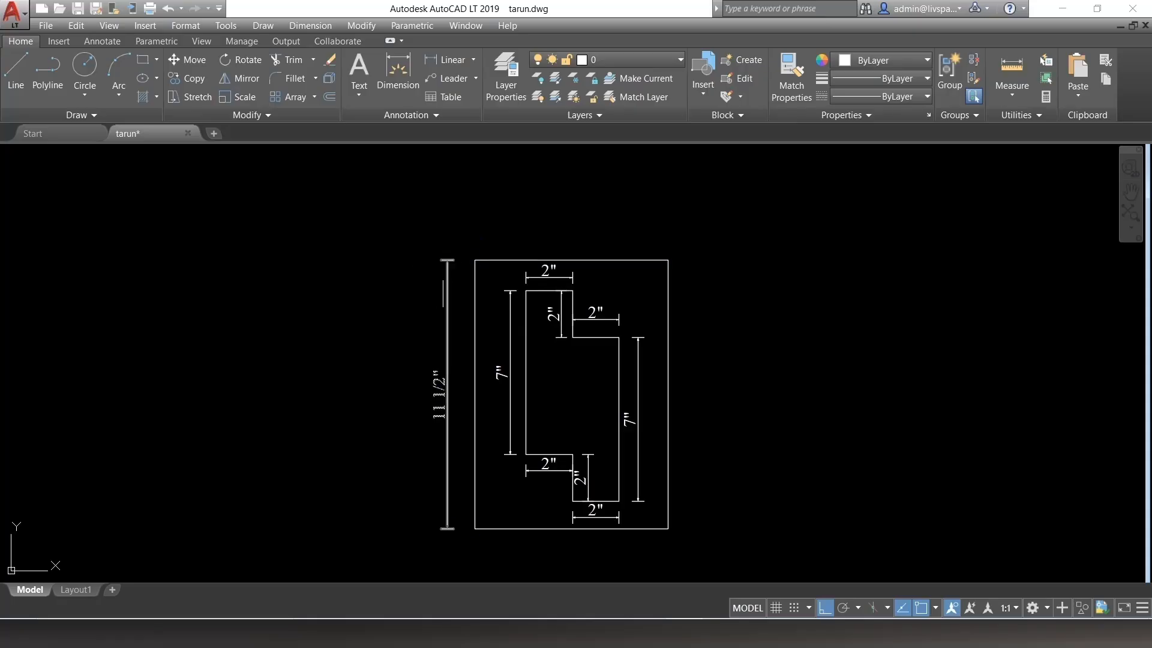
{"action": "left_click", "coordinate": [444, 293]}
{"action": "key", "text": "Delete"}
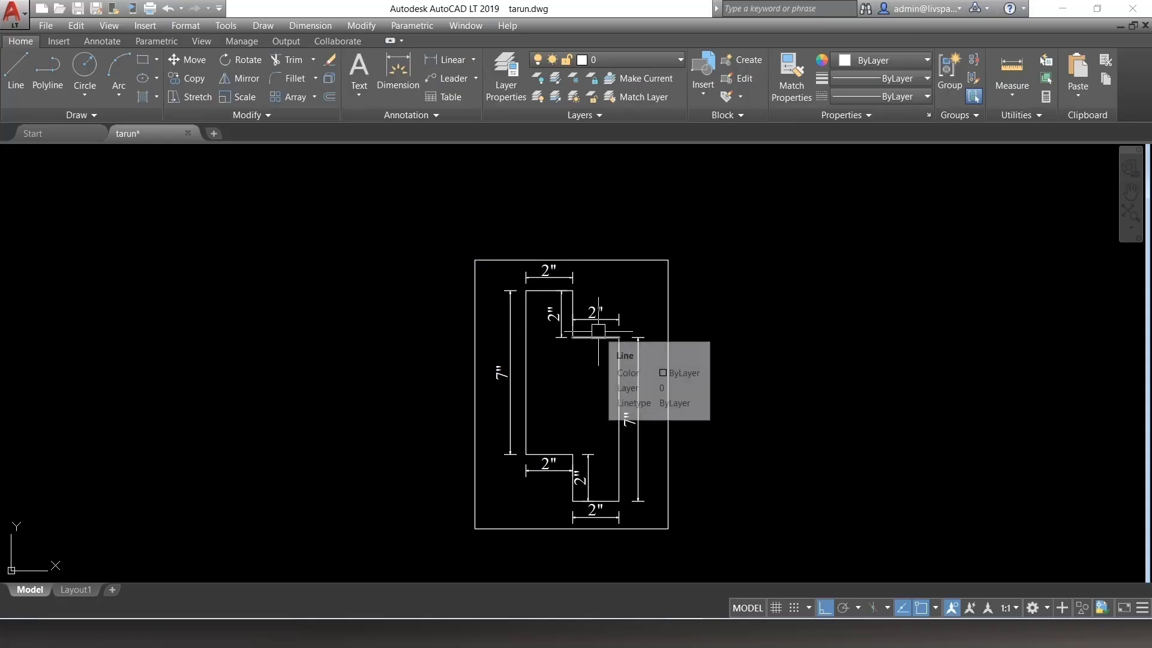
Step: Switch to Layout1 and delete its existing viewport
{"action": "left_click", "coordinate": [67, 589]}
{"action": "left_click", "coordinate": [620, 230]}
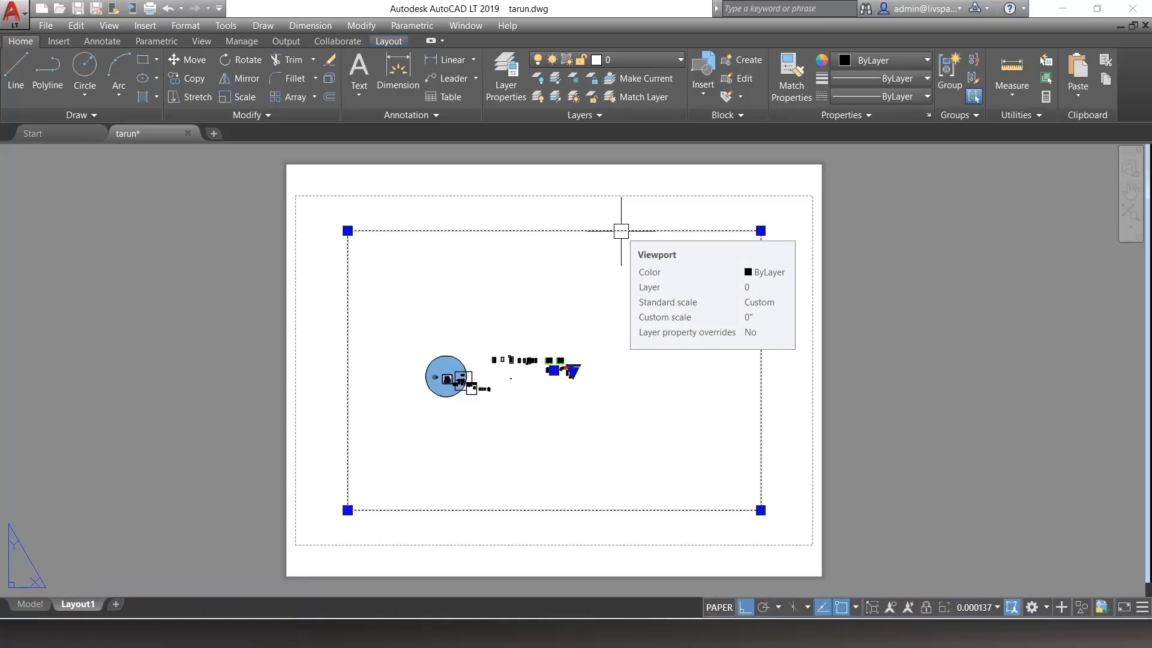
{"action": "key", "text": "Delete"}
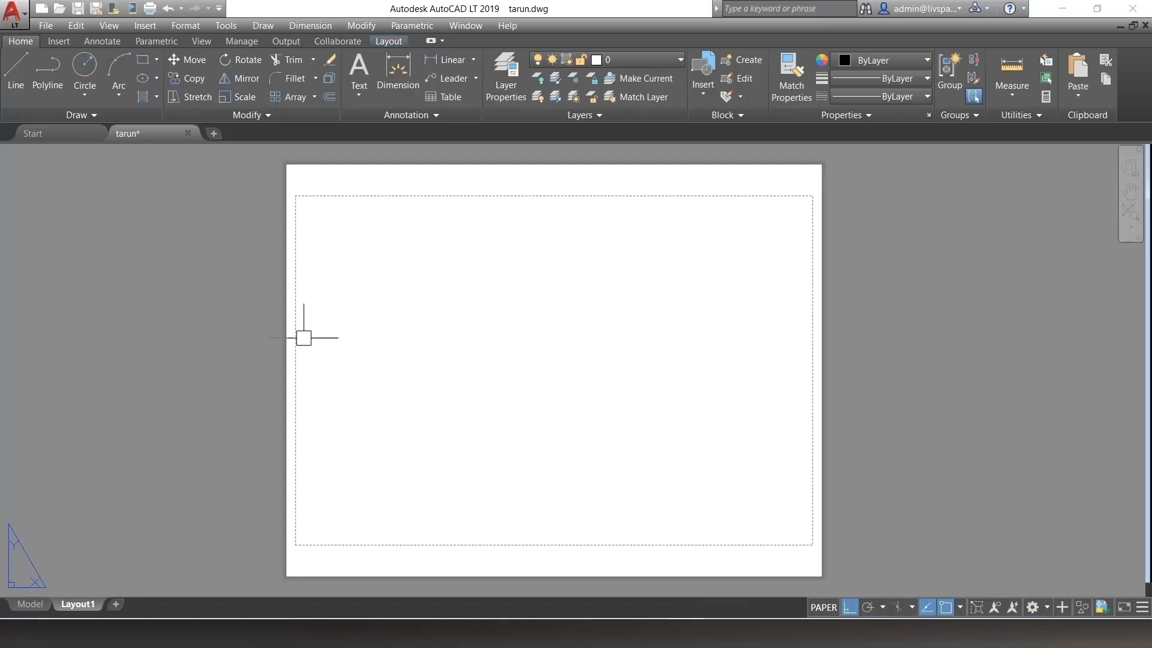
Step: Modify the page setup of Layout1 and set the printer/plotter to None
{"action": "right_click", "coordinate": [84, 605]}
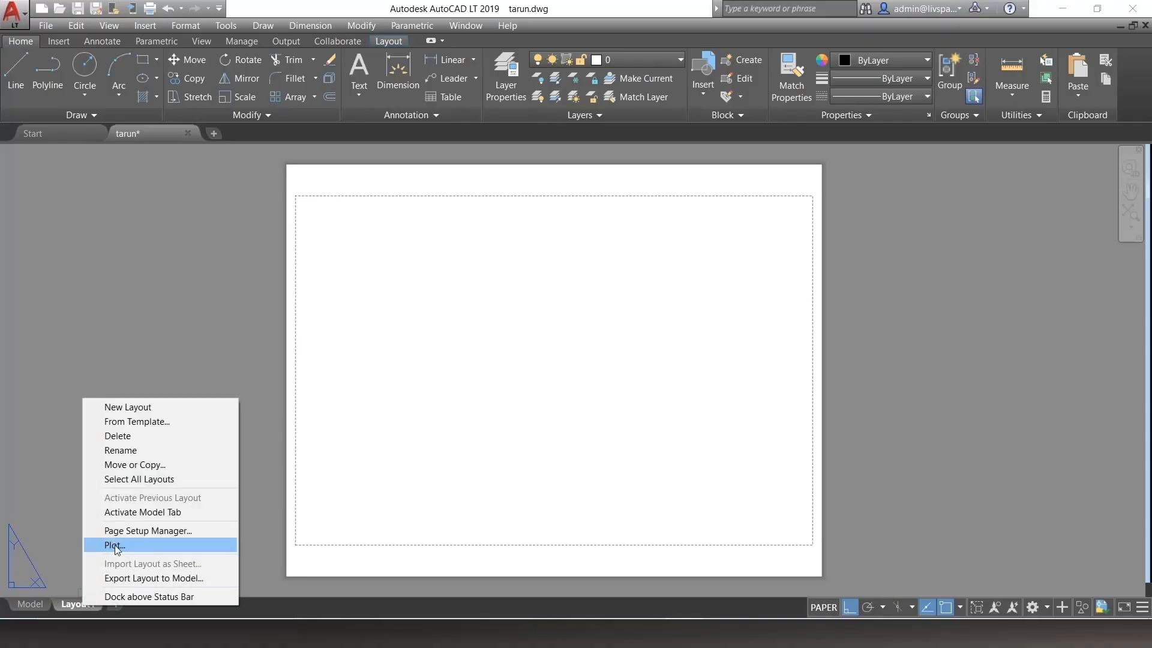
{"action": "left_click", "coordinate": [127, 529]}
{"action": "left_click", "coordinate": [682, 291]}
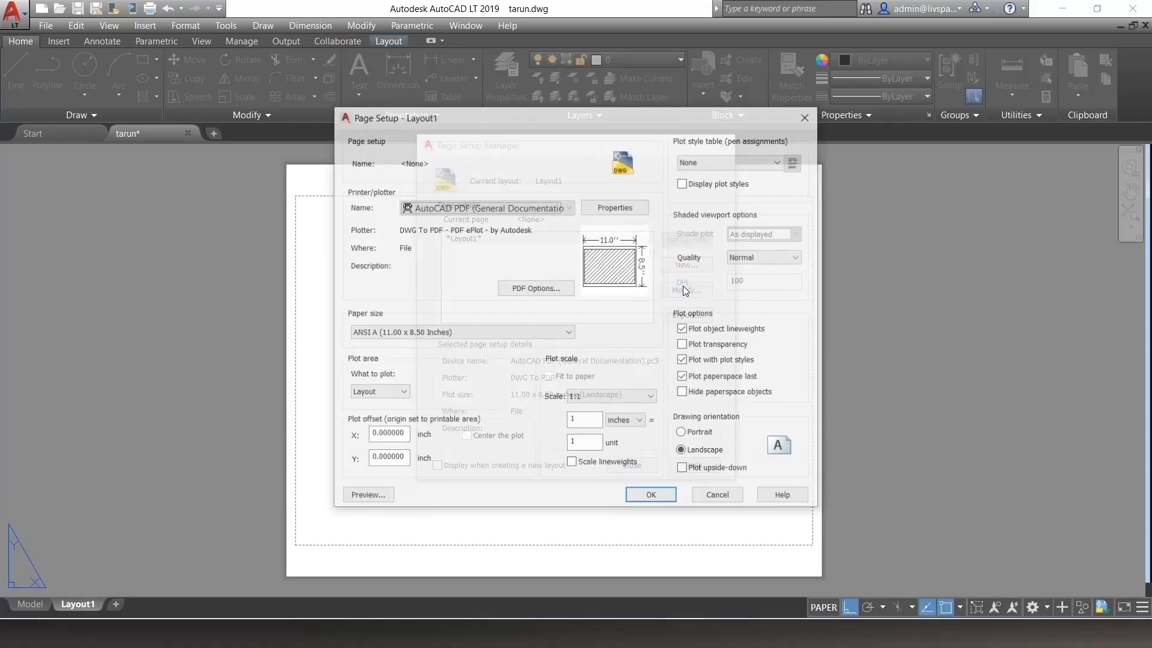
{"action": "left_click", "coordinate": [471, 210]}
{"action": "scroll", "coordinate": [462, 222], "scroll_direction": "up", "scroll_amount": 2}
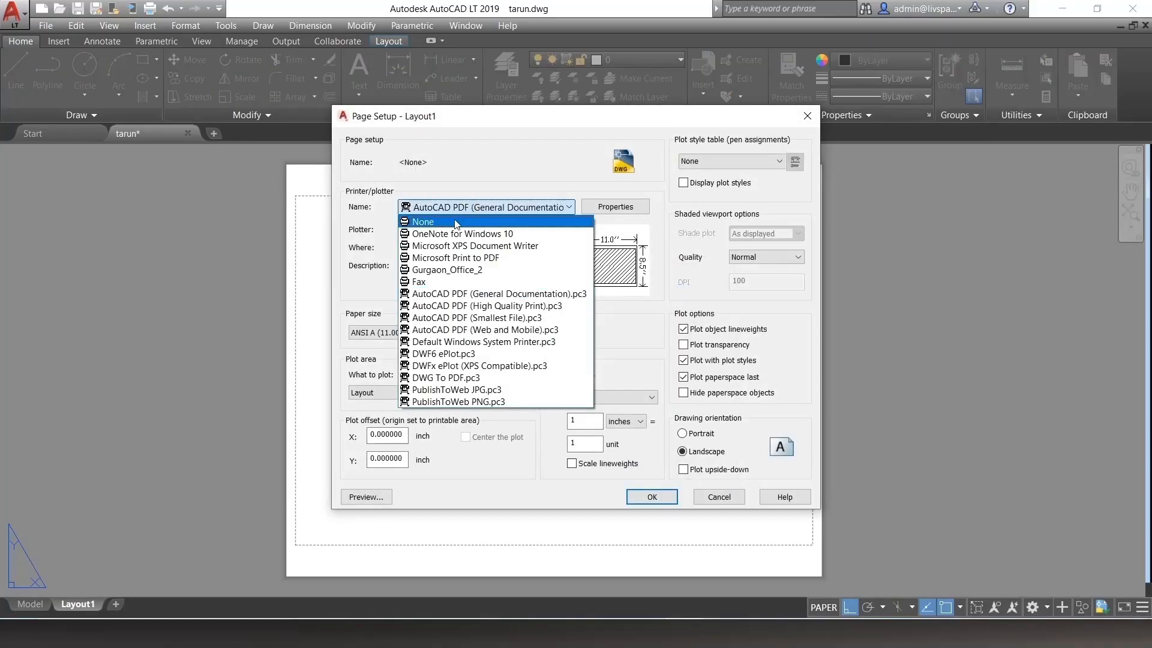
{"action": "left_click", "coordinate": [461, 221]}
Step: Set the paper size to ISO A4 (210.00 x 297.00 MM)
{"action": "left_click", "coordinate": [402, 335]}
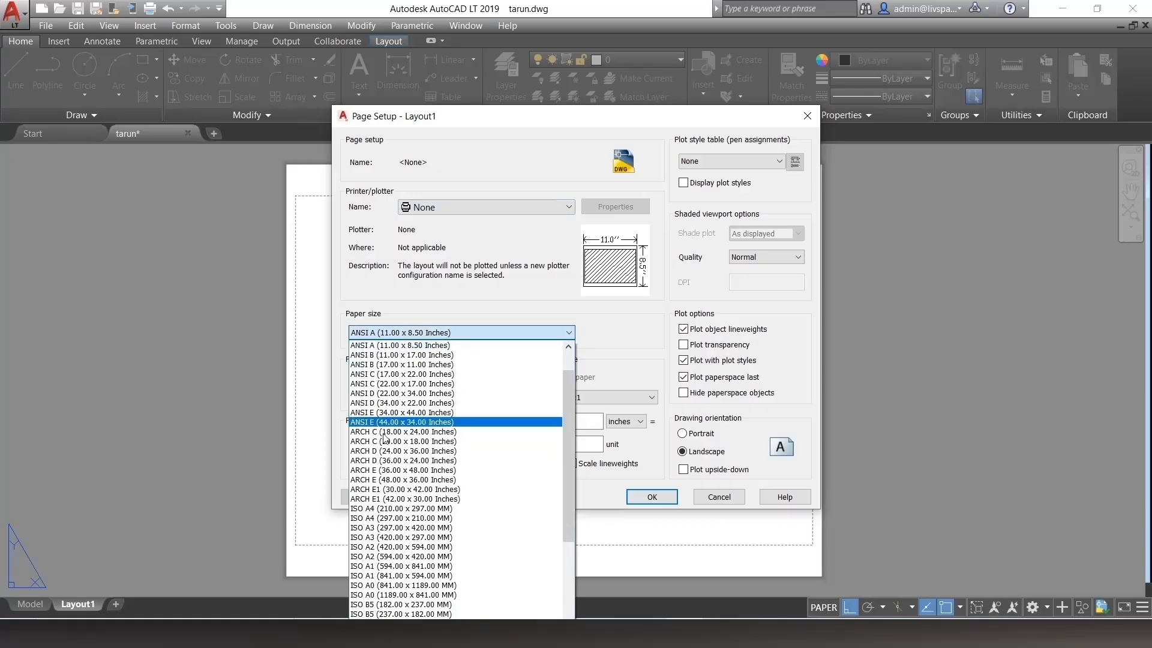
{"action": "scroll", "coordinate": [396, 509], "scroll_direction": "down", "scroll_amount": 1}
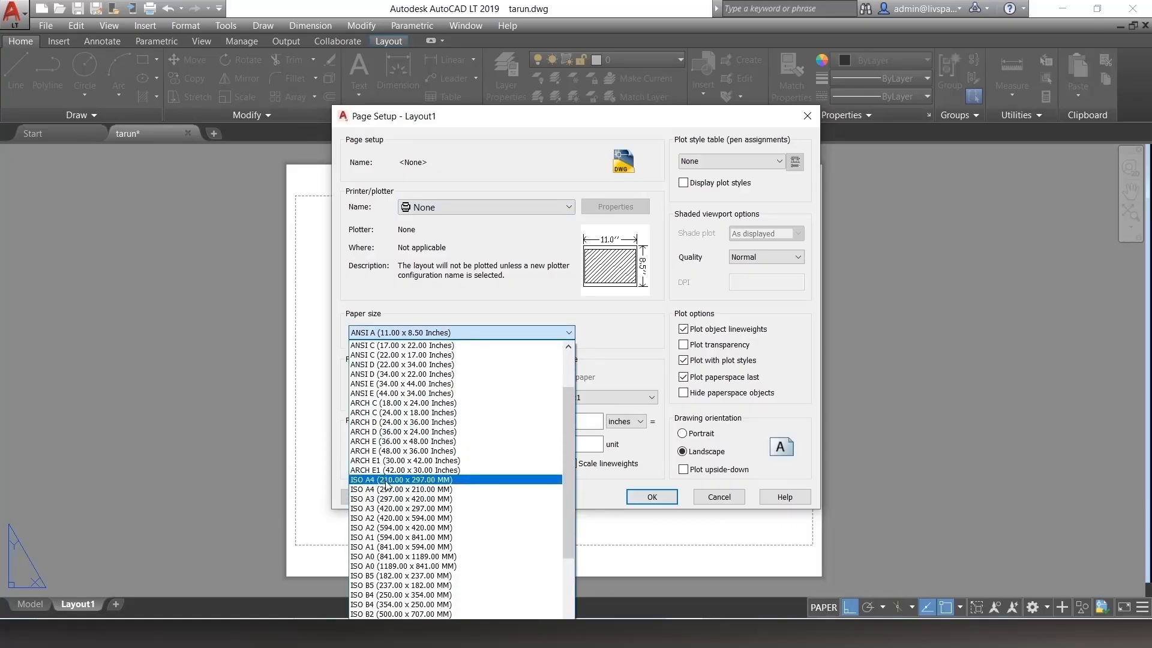
{"action": "left_click", "coordinate": [395, 480]}
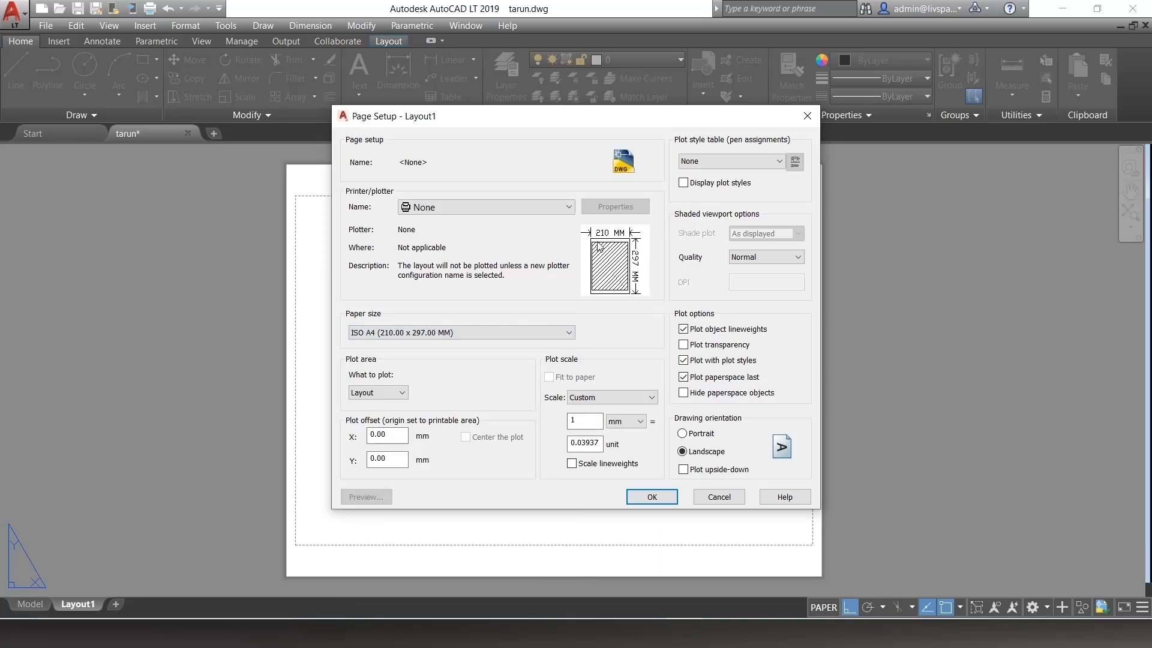
Step: Set Layout1's page setup to portrait orientation with a 1:1 plot scale in inches, apply it and close the page setup manager
{"action": "mouse_move", "coordinate": [609, 241]}
{"action": "mouse_move", "coordinate": [641, 268]}
{"action": "left_click", "coordinate": [612, 397]}
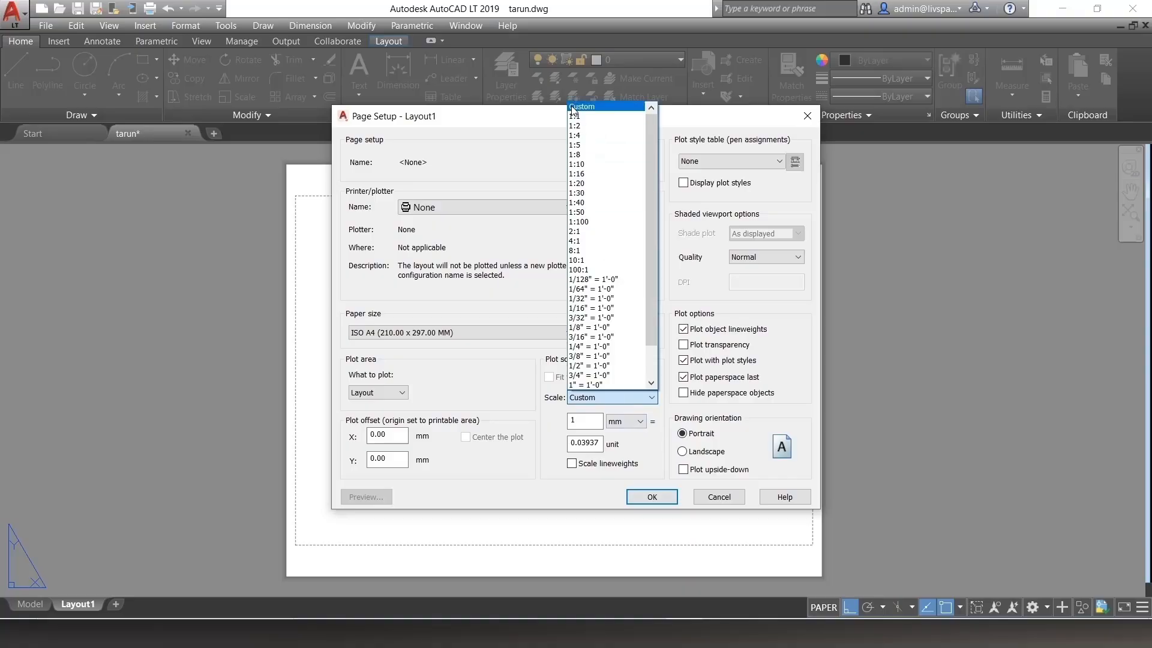
{"action": "left_click", "coordinate": [606, 117]}
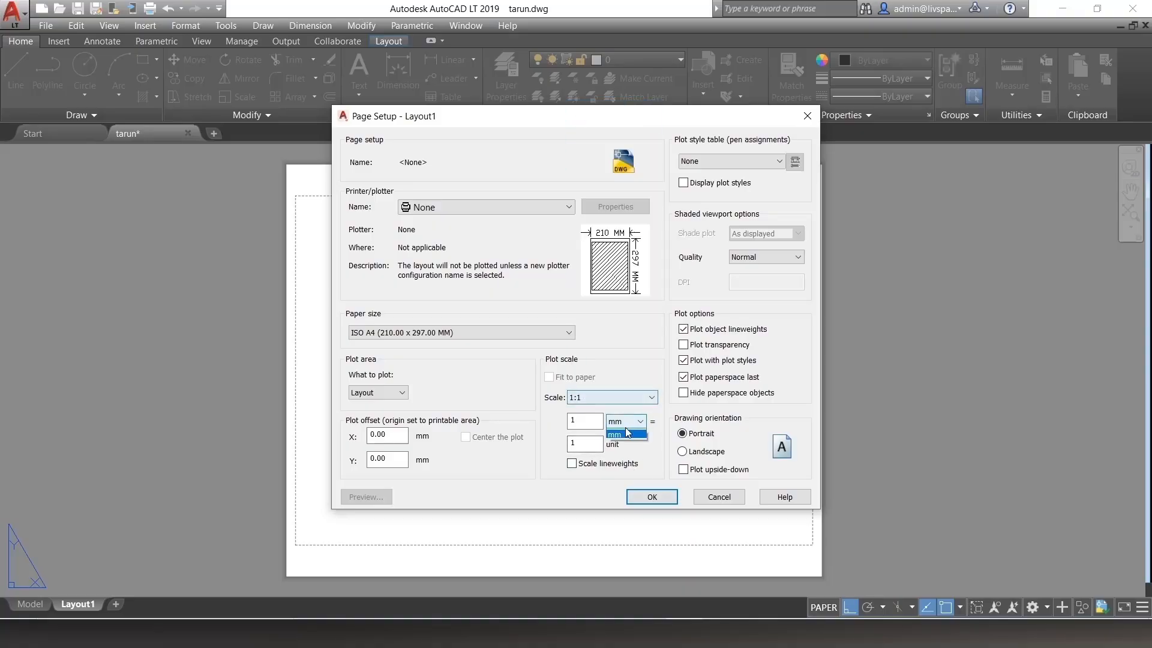
{"action": "left_click", "coordinate": [619, 433]}
{"action": "left_click", "coordinate": [612, 397]}
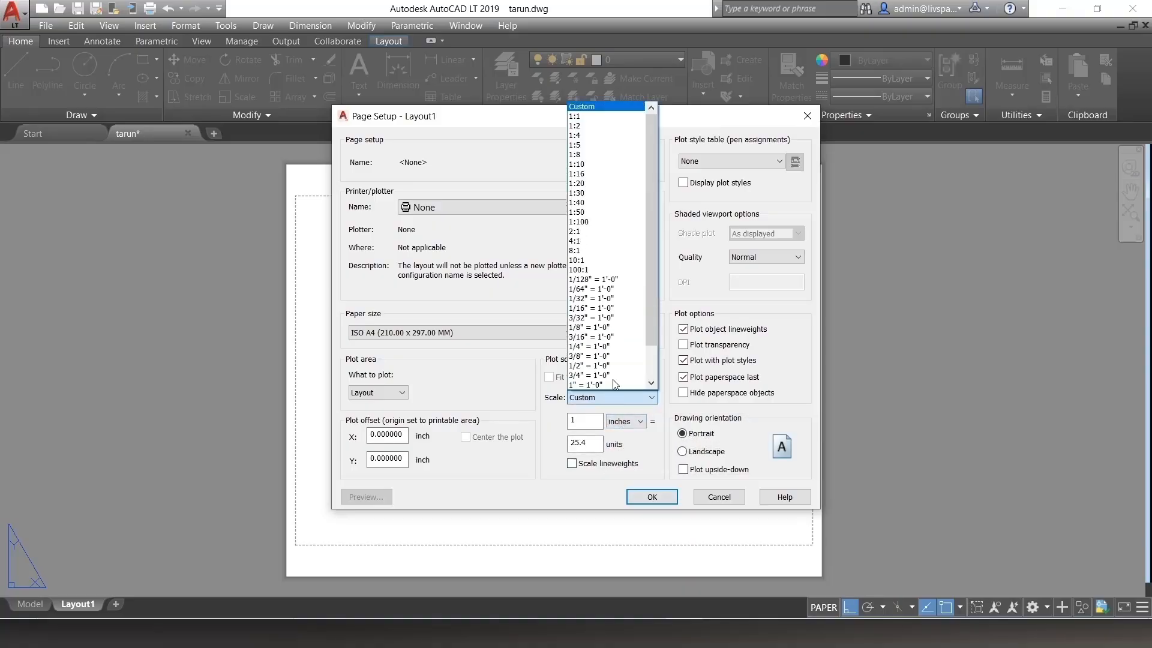
{"action": "left_click", "coordinate": [602, 117]}
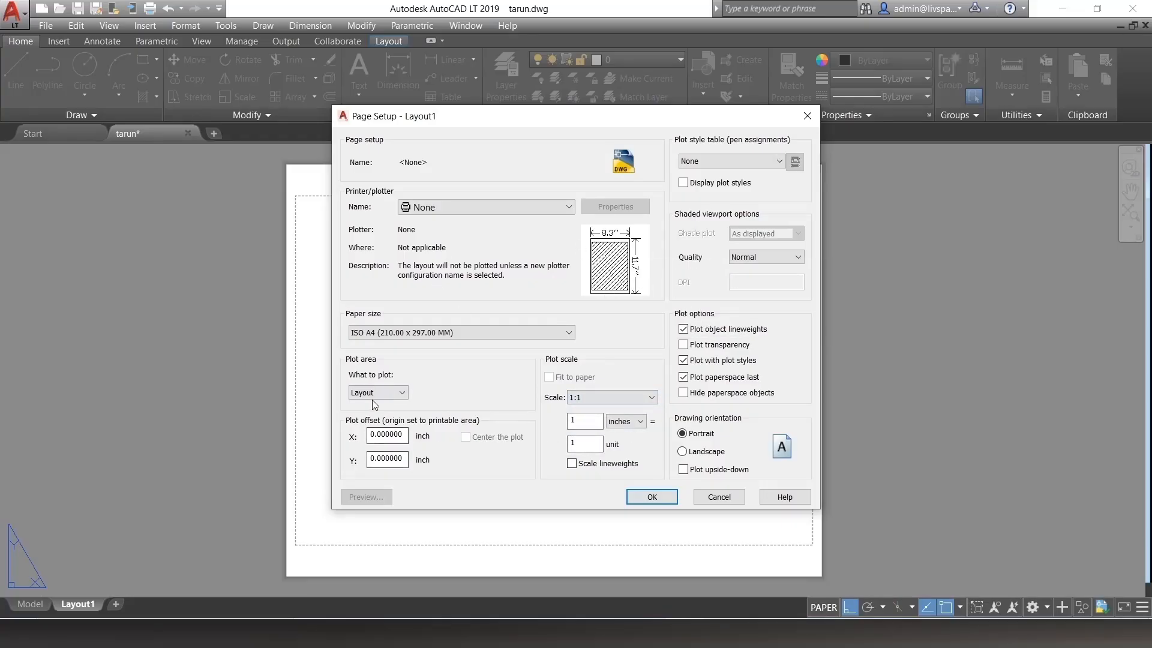
{"action": "left_click", "coordinate": [653, 499]}
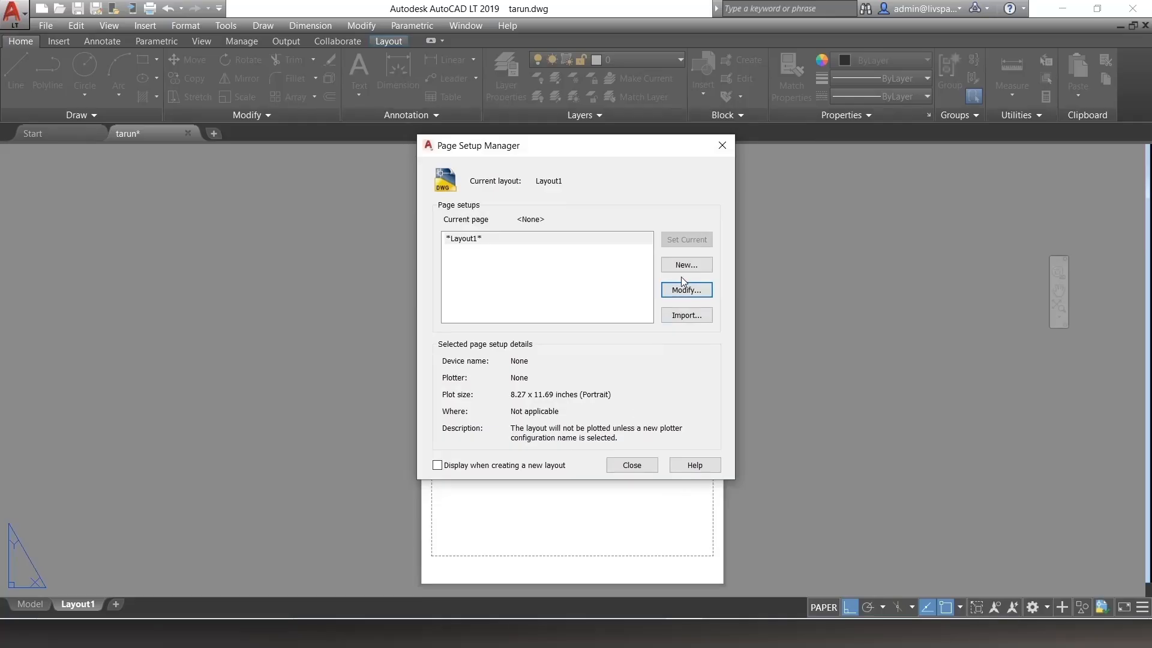
{"action": "left_click", "coordinate": [631, 468]}
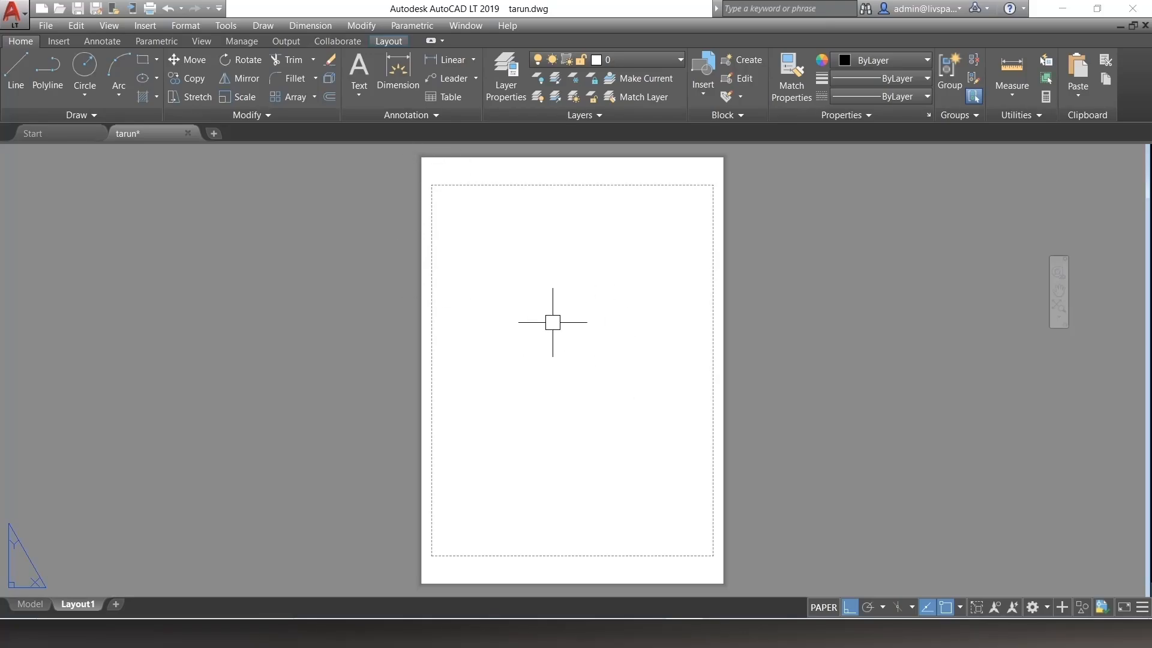
Step: Create a rectangular viewport with MVIEW on Layout1, spanning from the paper's upper-left corner to its lower-right corner
{"action": "type", "text": "v"}
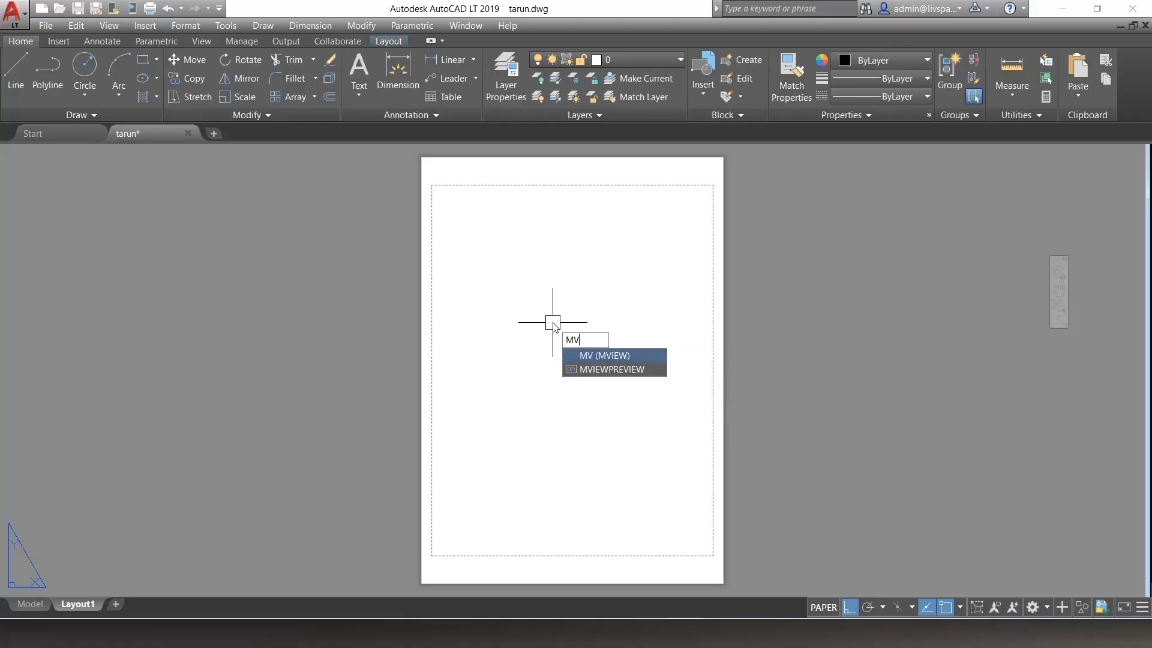
{"action": "left_click", "coordinate": [613, 357]}
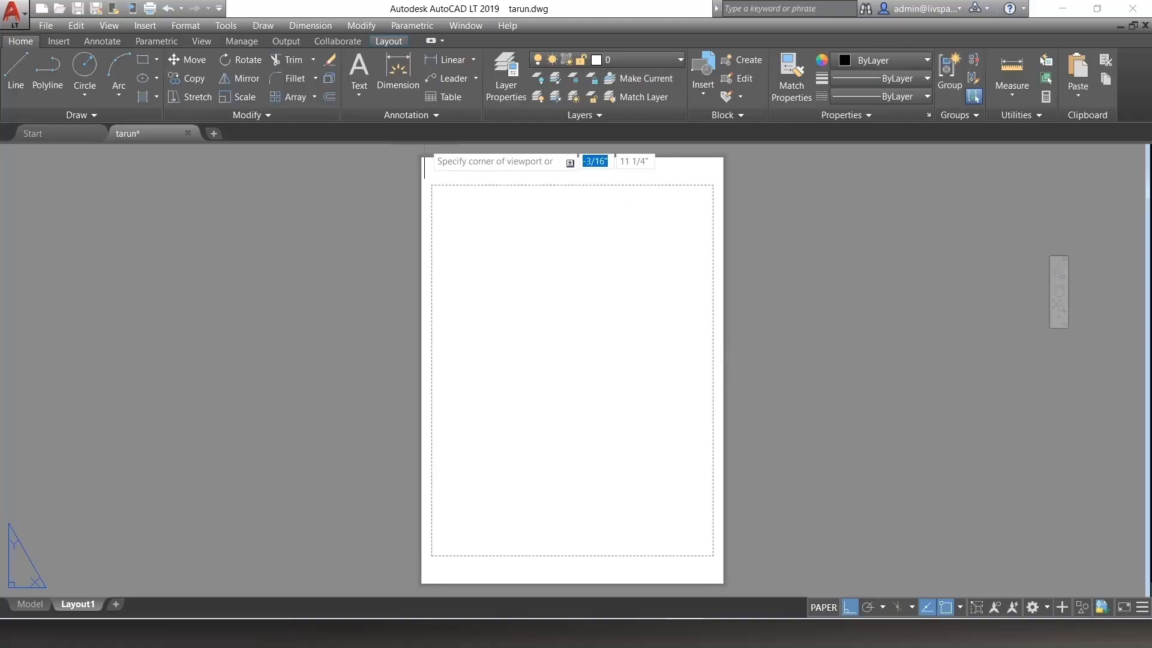
{"action": "scroll", "coordinate": [422, 151], "scroll_direction": "up", "scroll_amount": 5}
{"action": "scroll", "coordinate": [423, 151], "scroll_direction": "up", "scroll_amount": 3}
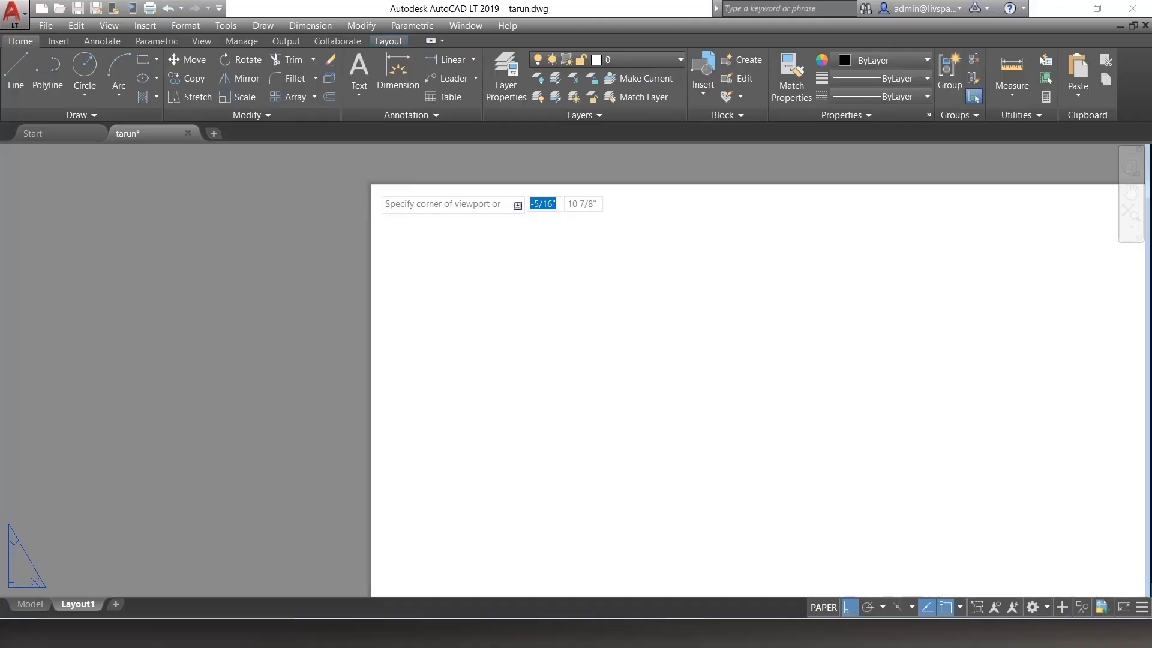
{"action": "scroll", "coordinate": [471, 226], "scroll_direction": "down", "scroll_amount": 6}
{"action": "scroll", "coordinate": [615, 445], "scroll_direction": "up", "scroll_amount": 6}
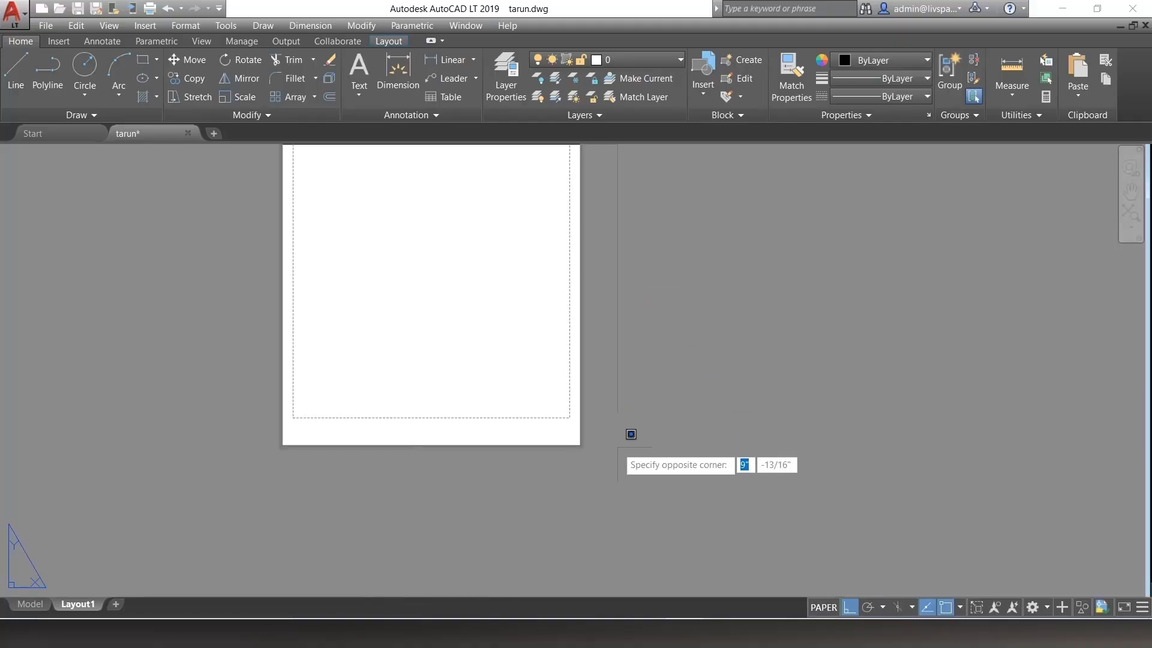
{"action": "scroll", "coordinate": [549, 448], "scroll_direction": "up", "scroll_amount": 1}
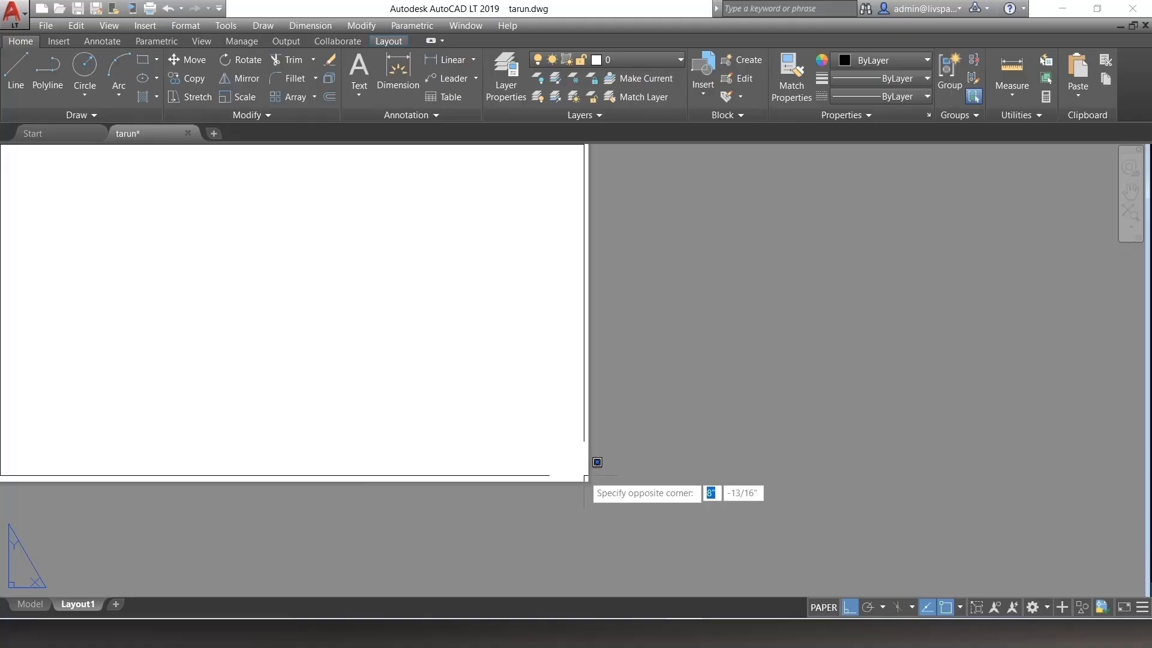
{"action": "scroll", "coordinate": [597, 462], "scroll_direction": "down", "scroll_amount": 7}
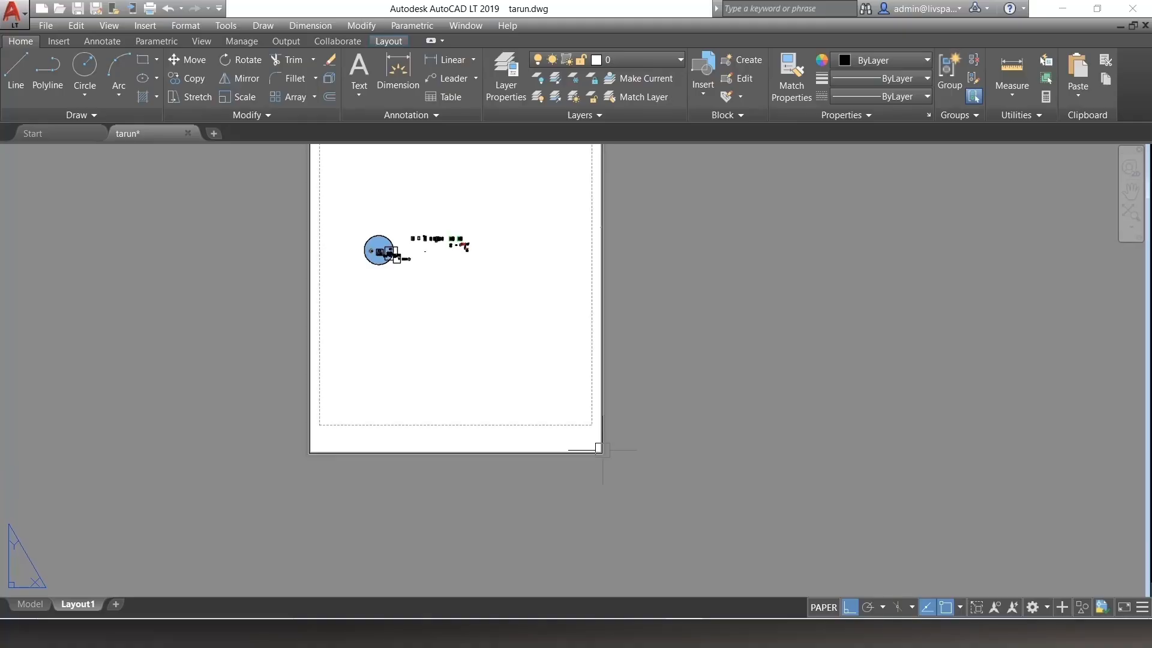
{"action": "scroll", "coordinate": [527, 263], "scroll_direction": "up", "scroll_amount": 4}
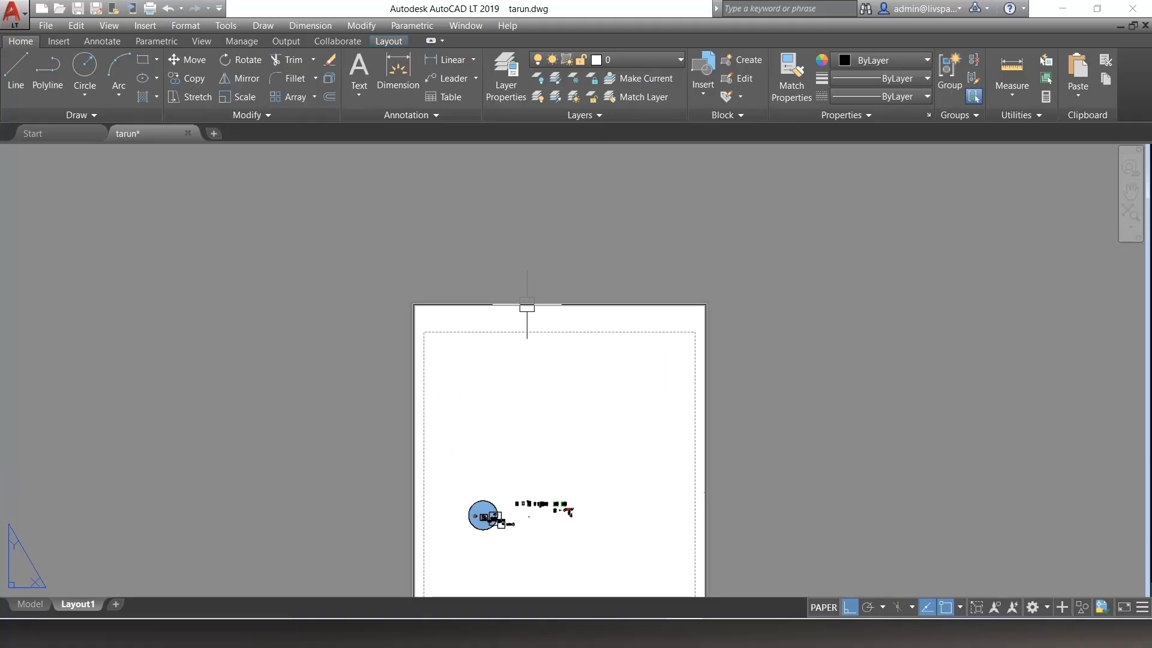
{"action": "left_click", "coordinate": [522, 306]}
{"action": "scroll", "coordinate": [516, 307], "scroll_direction": "down", "scroll_amount": 2}
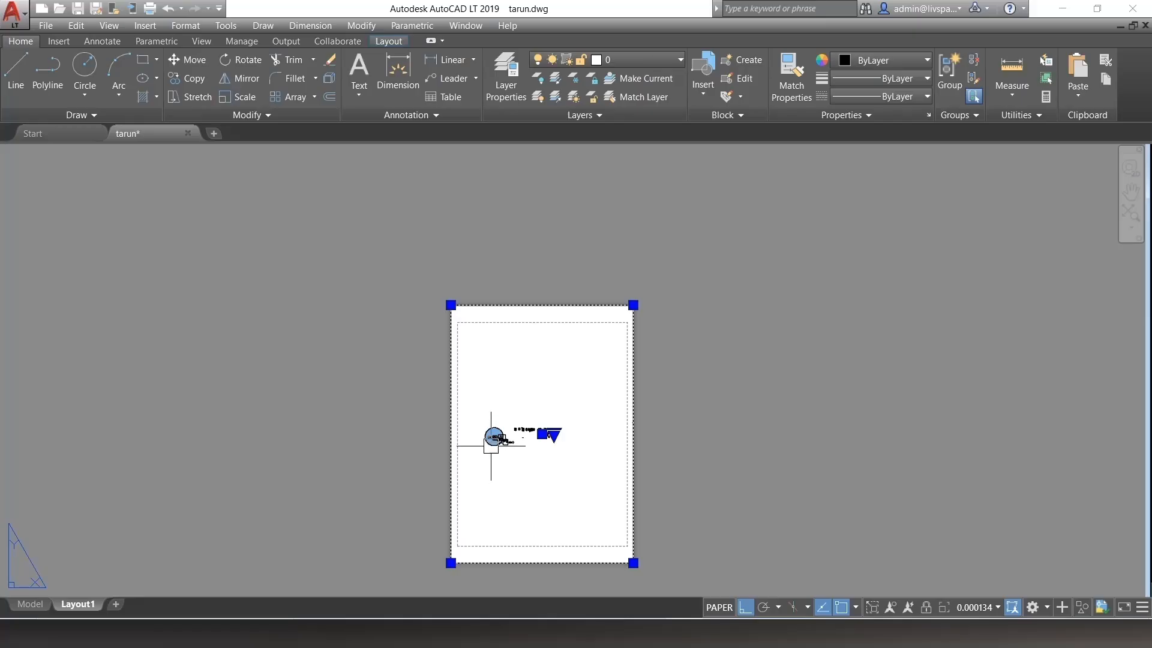
{"action": "key", "text": "Escape"}
{"action": "left_click", "coordinate": [706, 380]}
{"action": "left_click", "coordinate": [792, 373]}
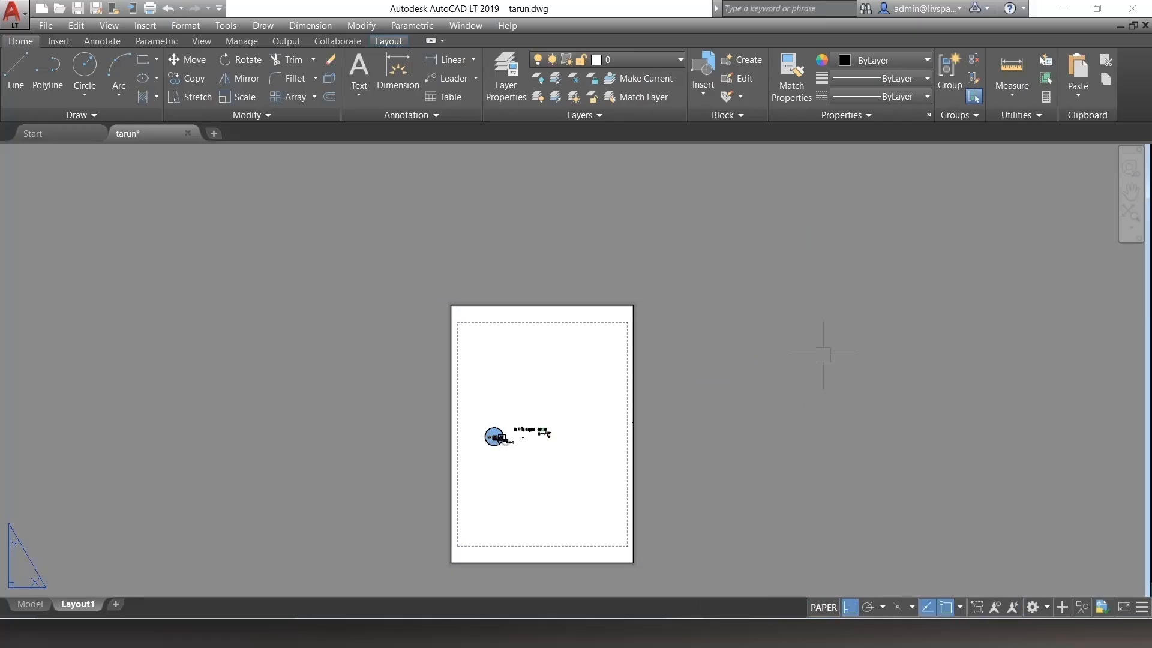
{"action": "left_click", "coordinate": [823, 354]}
{"action": "left_click", "coordinate": [744, 352]}
{"action": "scroll", "coordinate": [584, 220], "scroll_direction": "down", "scroll_amount": 2}
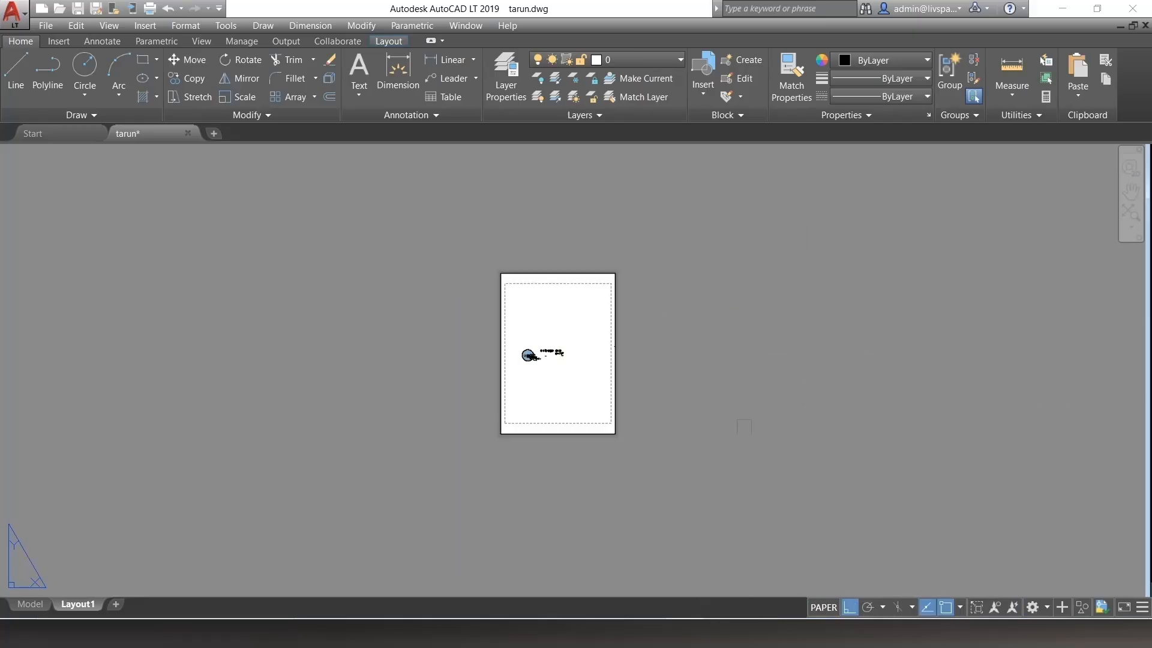
{"action": "scroll", "coordinate": [621, 304], "scroll_direction": "up", "scroll_amount": 2}
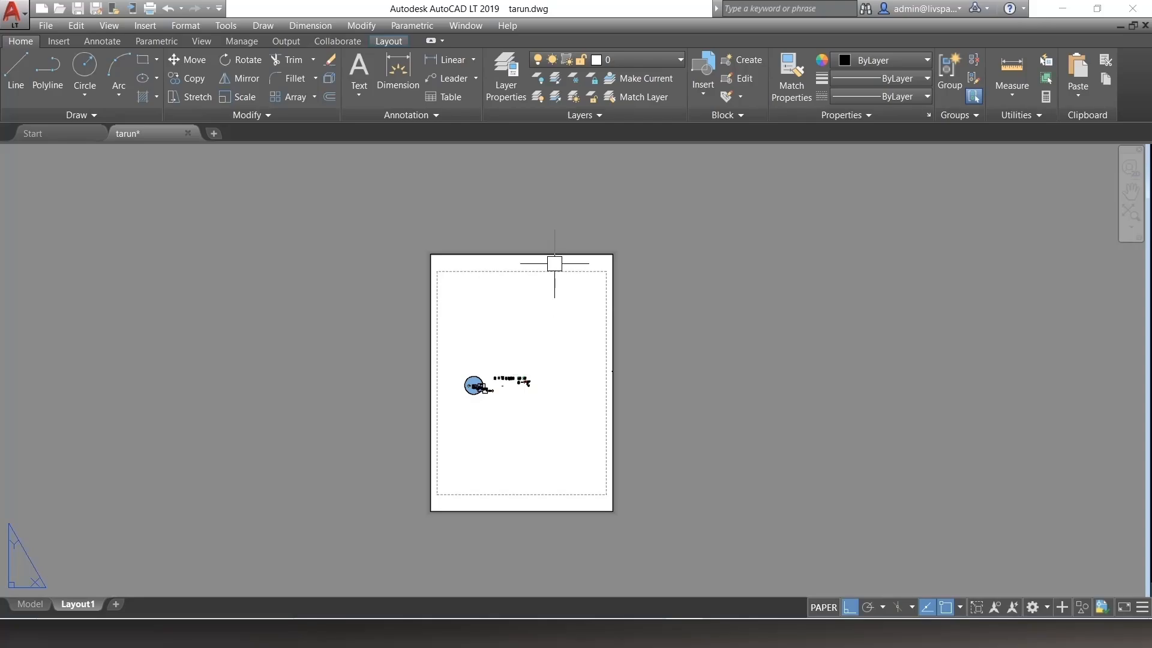
{"action": "scroll", "coordinate": [555, 263], "scroll_direction": "up", "scroll_amount": 2}
Step: Activate the new viewport and search its model view for the framed stepped outline
{"action": "double_click", "coordinate": [525, 403]}
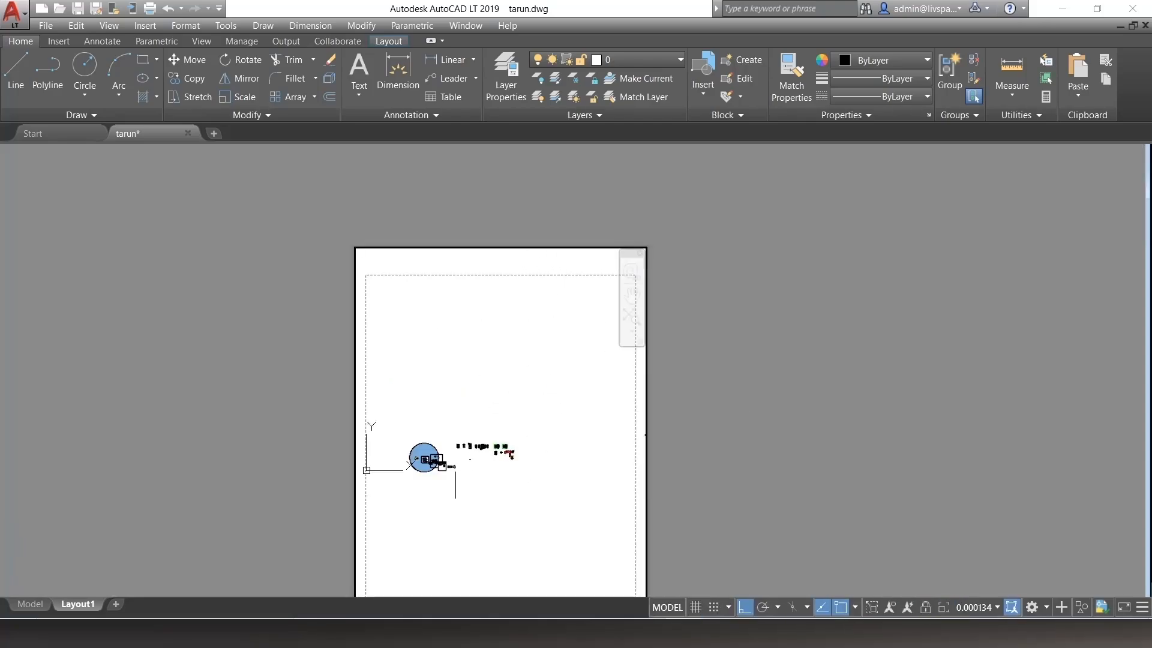
{"action": "scroll", "coordinate": [454, 461], "scroll_direction": "up", "scroll_amount": 8}
{"action": "scroll", "coordinate": [557, 389], "scroll_direction": "down", "scroll_amount": 6}
{"action": "scroll", "coordinate": [516, 405], "scroll_direction": "up", "scroll_amount": 6}
{"action": "scroll", "coordinate": [458, 402], "scroll_direction": "down", "scroll_amount": 6}
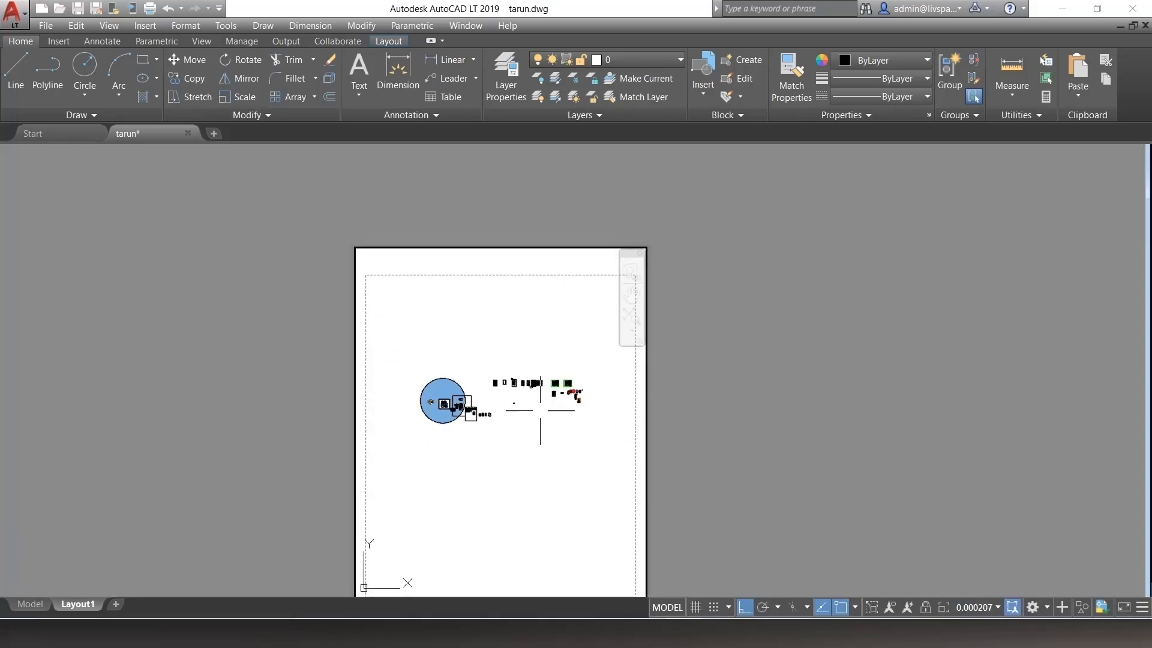
{"action": "scroll", "coordinate": [522, 390], "scroll_direction": "up", "scroll_amount": 5}
{"action": "scroll", "coordinate": [456, 345], "scroll_direction": "up", "scroll_amount": 4}
{"action": "scroll", "coordinate": [468, 360], "scroll_direction": "down", "scroll_amount": 3}
{"action": "scroll", "coordinate": [564, 393], "scroll_direction": "up", "scroll_amount": 4}
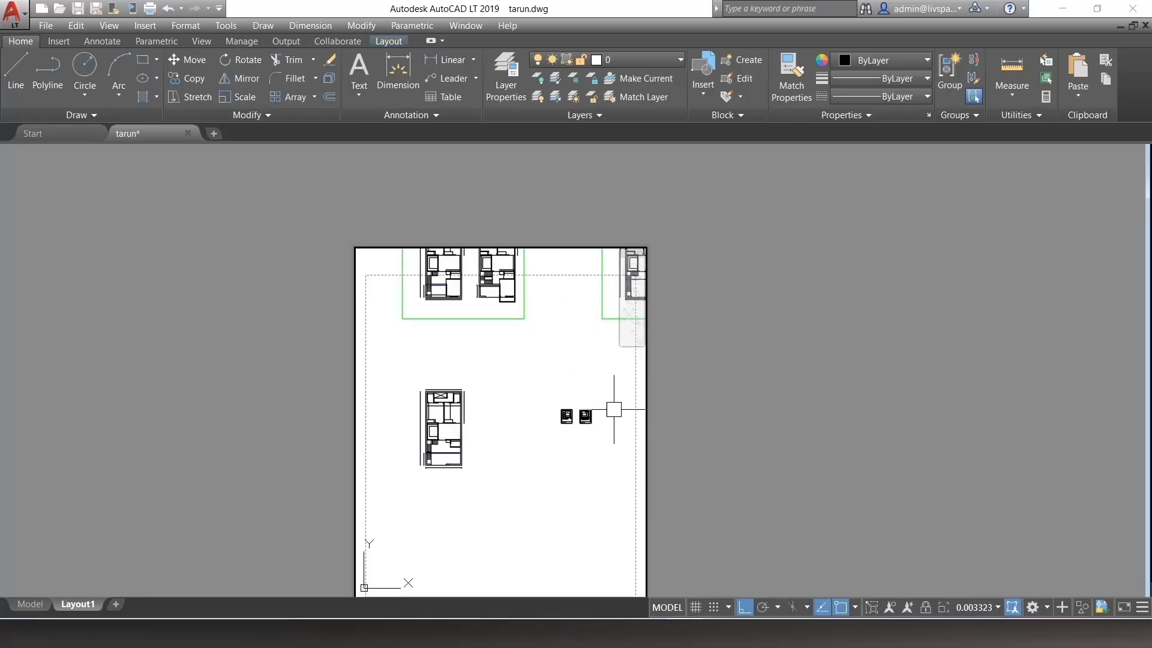
{"action": "scroll", "coordinate": [600, 411], "scroll_direction": "up", "scroll_amount": 3}
{"action": "scroll", "coordinate": [516, 411], "scroll_direction": "down", "scroll_amount": 4}
{"action": "scroll", "coordinate": [522, 411], "scroll_direction": "up", "scroll_amount": 5}
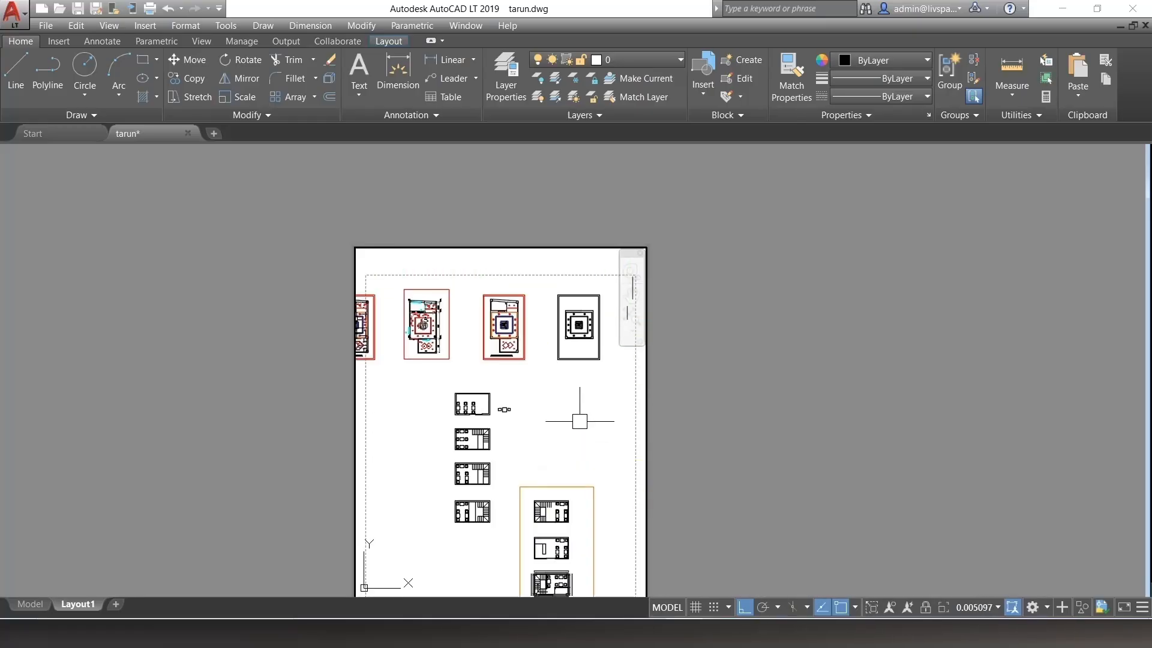
{"action": "scroll", "coordinate": [580, 421], "scroll_direction": "down", "scroll_amount": 3}
Step: Switch to model space and draw a large locator circle centred on the framed stepped outline
{"action": "left_click", "coordinate": [30, 604]}
{"action": "scroll", "coordinate": [523, 403], "scroll_direction": "down", "scroll_amount": 4}
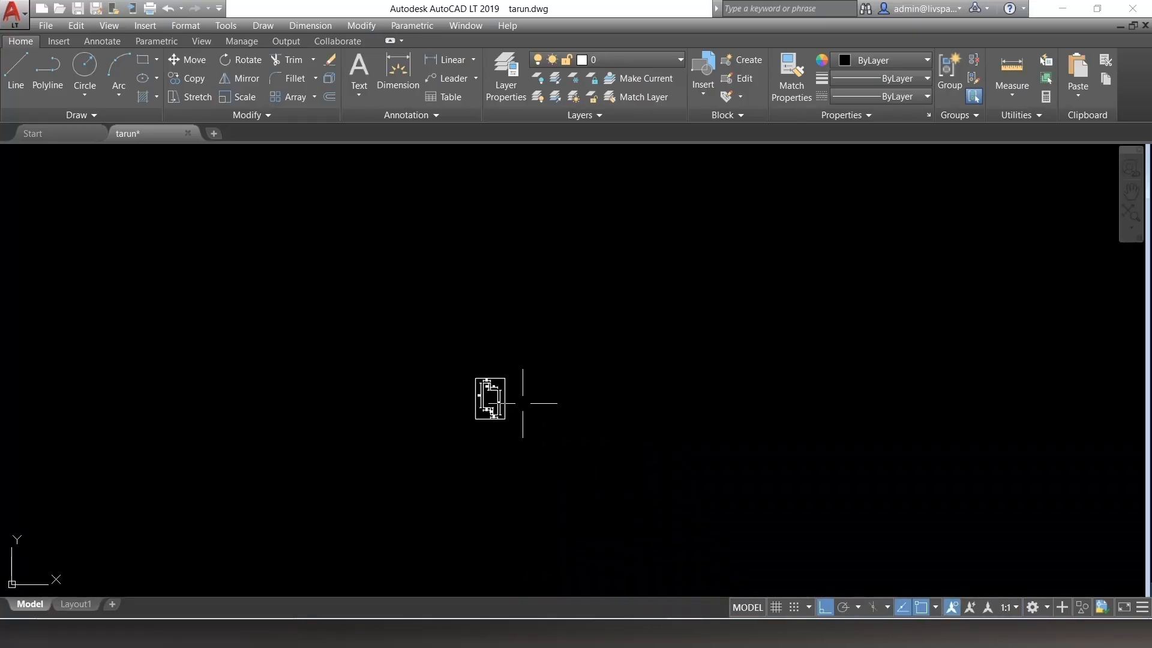
{"action": "scroll", "coordinate": [523, 403], "scroll_direction": "down", "scroll_amount": 2}
{"action": "scroll", "coordinate": [576, 411], "scroll_direction": "up", "scroll_amount": 5}
{"action": "scroll", "coordinate": [690, 412], "scroll_direction": "up", "scroll_amount": 1}
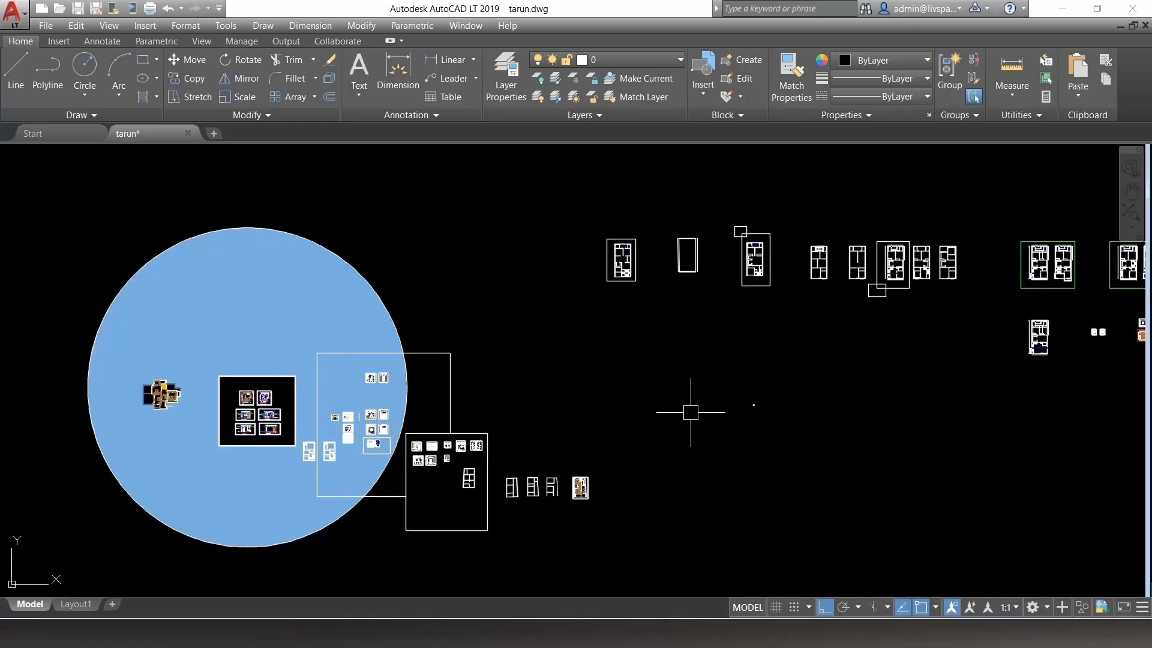
{"action": "scroll", "coordinate": [758, 404], "scroll_direction": "up", "scroll_amount": 8}
{"action": "type", "text": "c"}
{"action": "key", "text": "Return"}
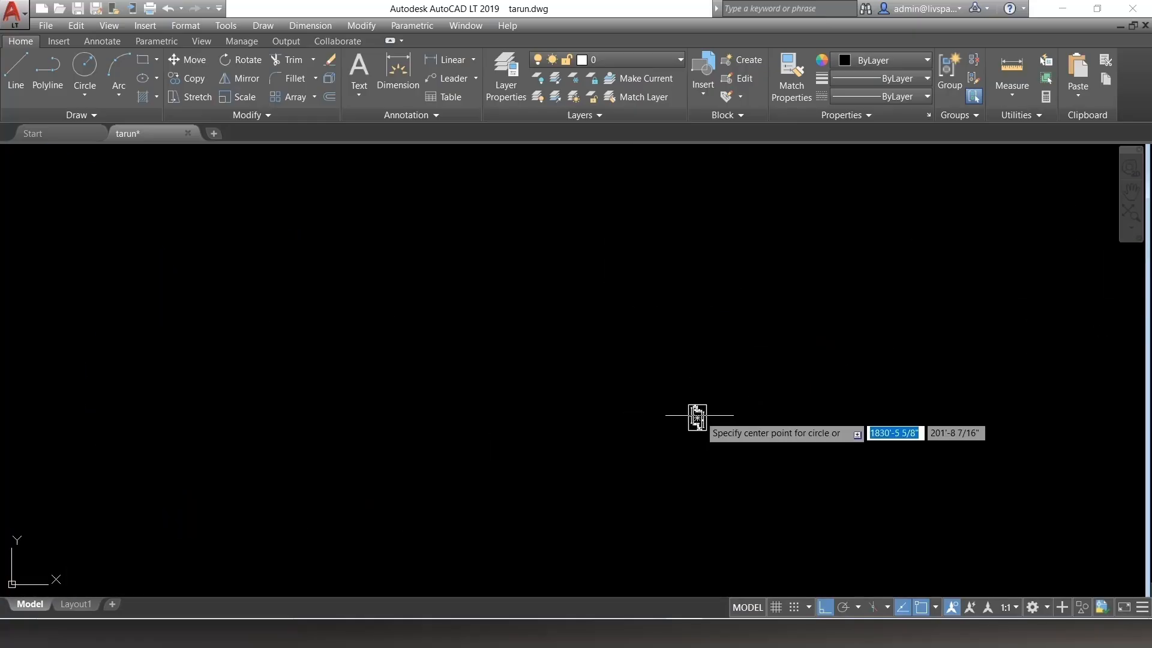
{"action": "left_click", "coordinate": [699, 415]}
{"action": "scroll", "coordinate": [696, 320], "scroll_direction": "down", "scroll_amount": 3}
{"action": "left_click", "coordinate": [698, 222]}
{"action": "scroll", "coordinate": [642, 399], "scroll_direction": "down", "scroll_amount": 2}
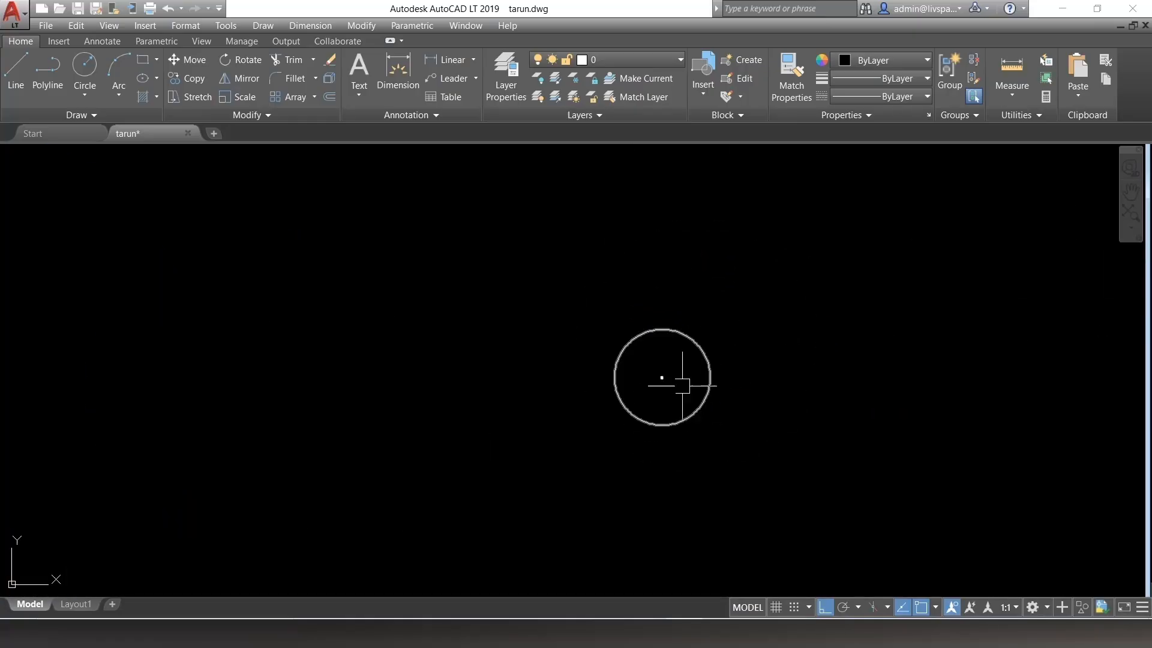
Step: Return to Layout1 and zoom the viewport's view to the framed stepped outline inside the locator circle
{"action": "left_click", "coordinate": [78, 604]}
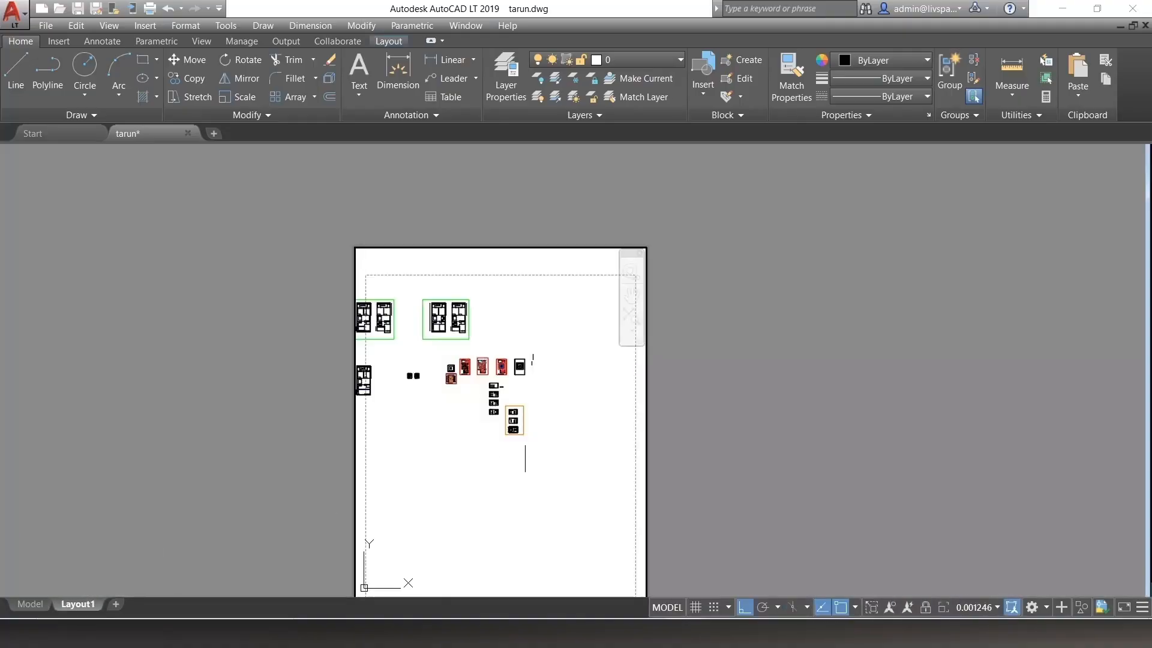
{"action": "scroll", "coordinate": [560, 406], "scroll_direction": "down", "scroll_amount": 3}
{"action": "scroll", "coordinate": [433, 437], "scroll_direction": "up", "scroll_amount": 20}
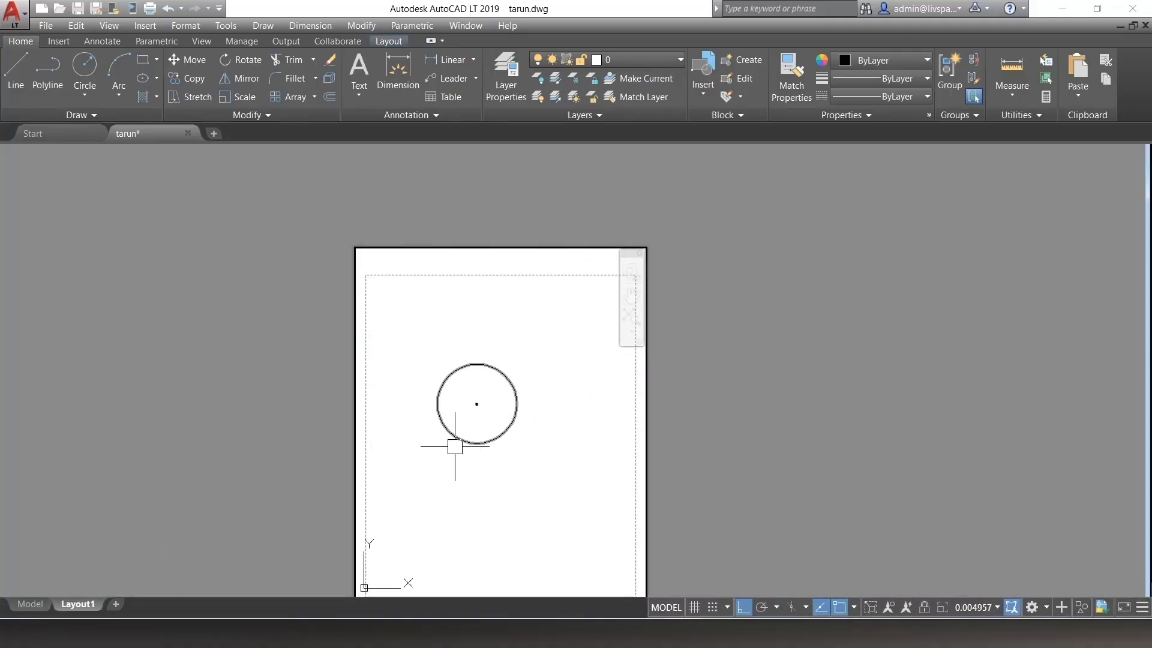
{"action": "scroll", "coordinate": [455, 428], "scroll_direction": "up", "scroll_amount": 6}
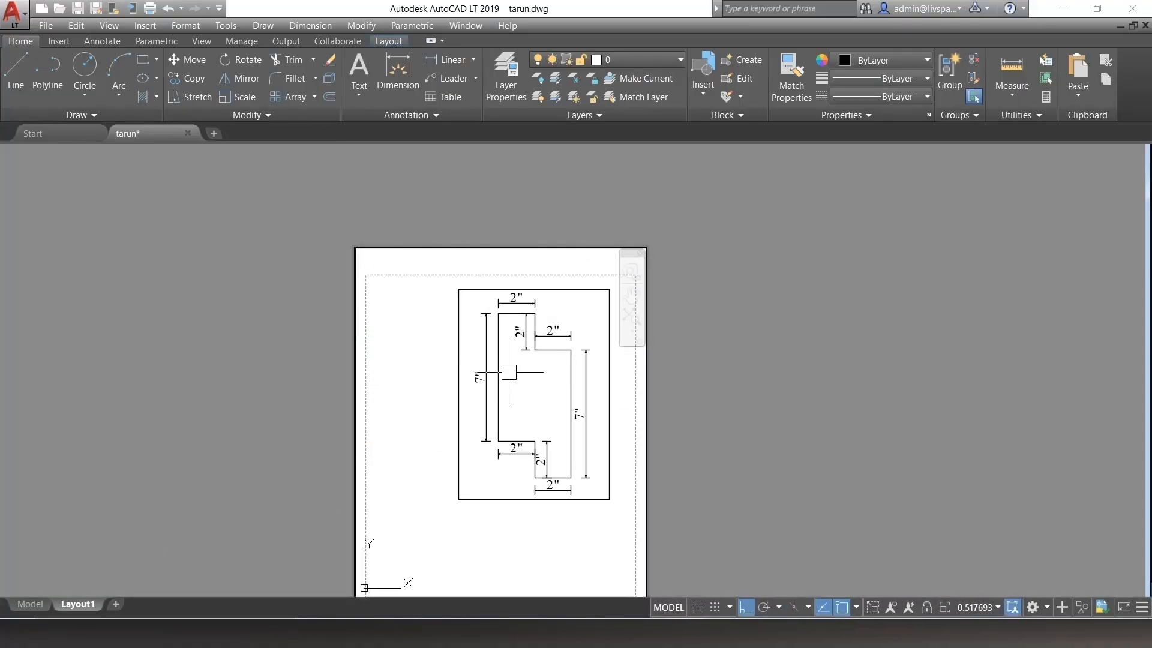
{"action": "scroll", "coordinate": [495, 384], "scroll_direction": "up", "scroll_amount": 2}
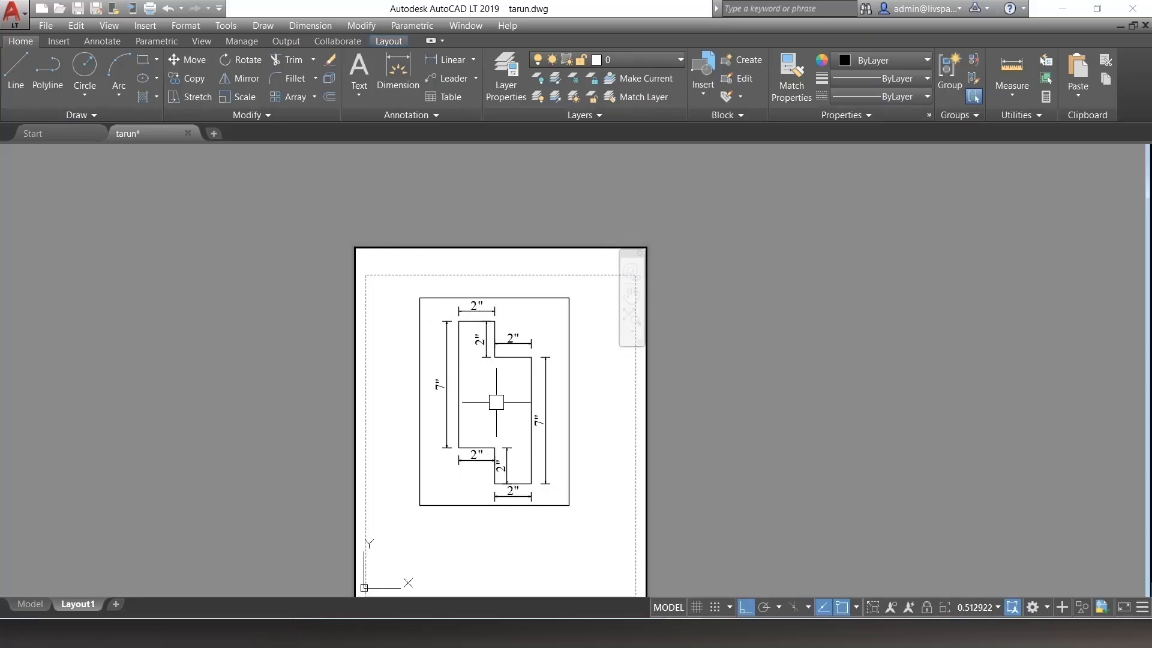
Step: Fit the framed stepped outline to the full-page viewport with a Zoom Window across the frame's opposite corners, and return to paper space
{"action": "type", "text": "z"}
{"action": "key", "text": "Return"}
{"action": "right_click", "coordinate": [482, 367]}
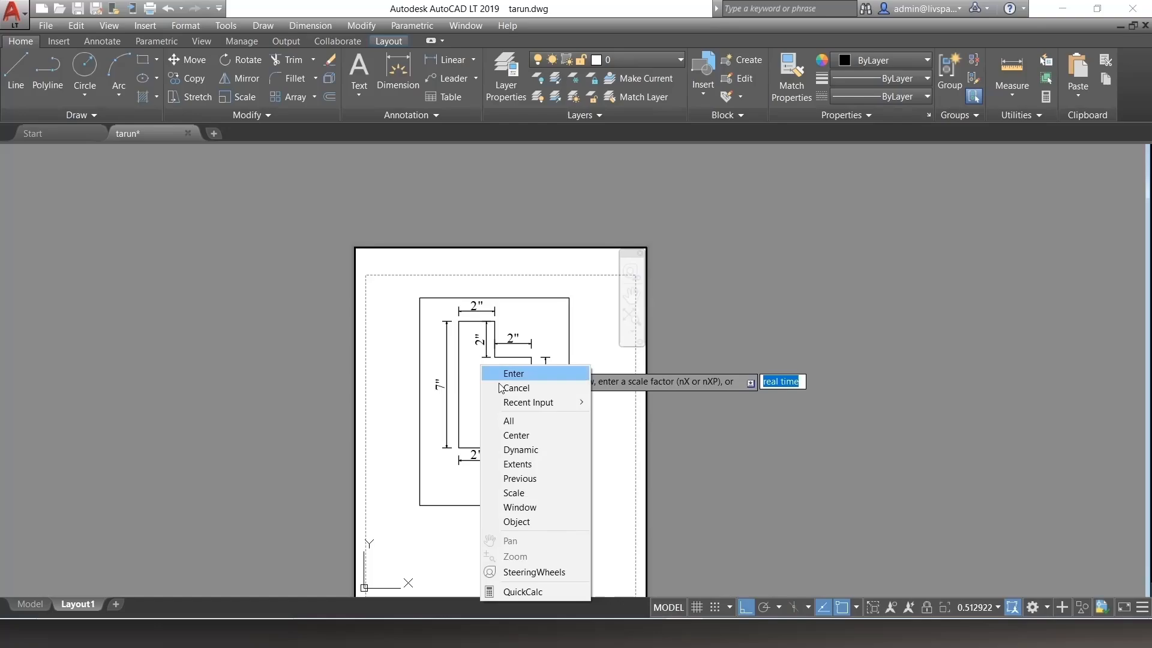
{"action": "left_click", "coordinate": [518, 507]}
{"action": "scroll", "coordinate": [487, 413], "scroll_direction": "up", "scroll_amount": 5}
{"action": "scroll", "coordinate": [487, 412], "scroll_direction": "down", "scroll_amount": 3}
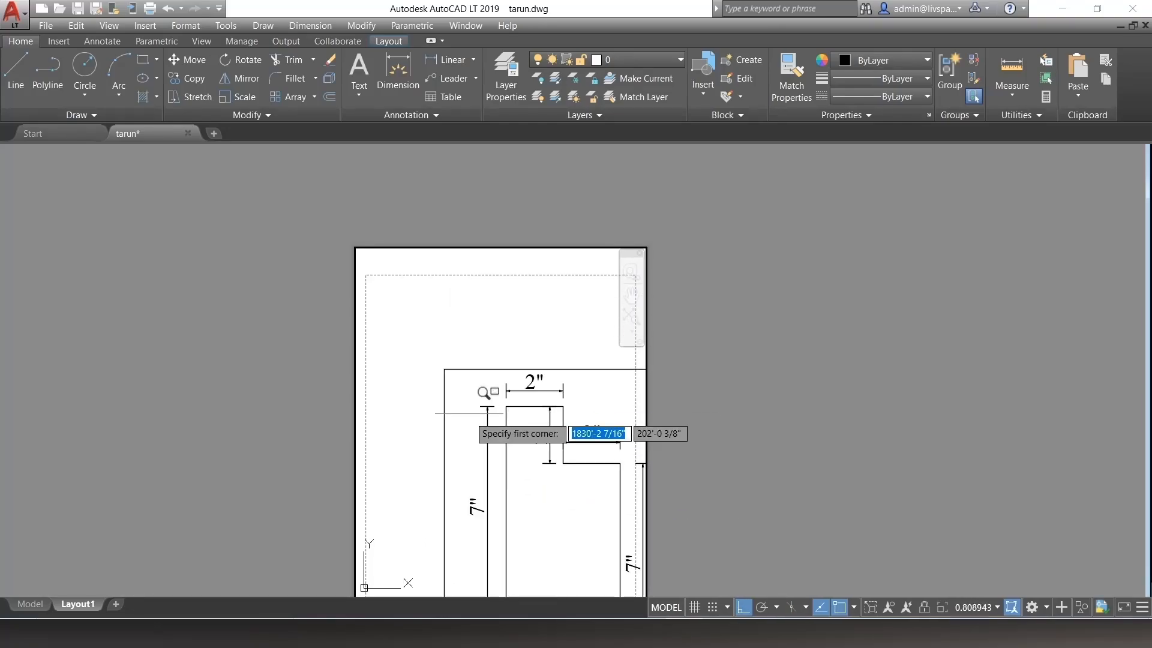
{"action": "scroll", "coordinate": [487, 413], "scroll_direction": "down", "scroll_amount": 4}
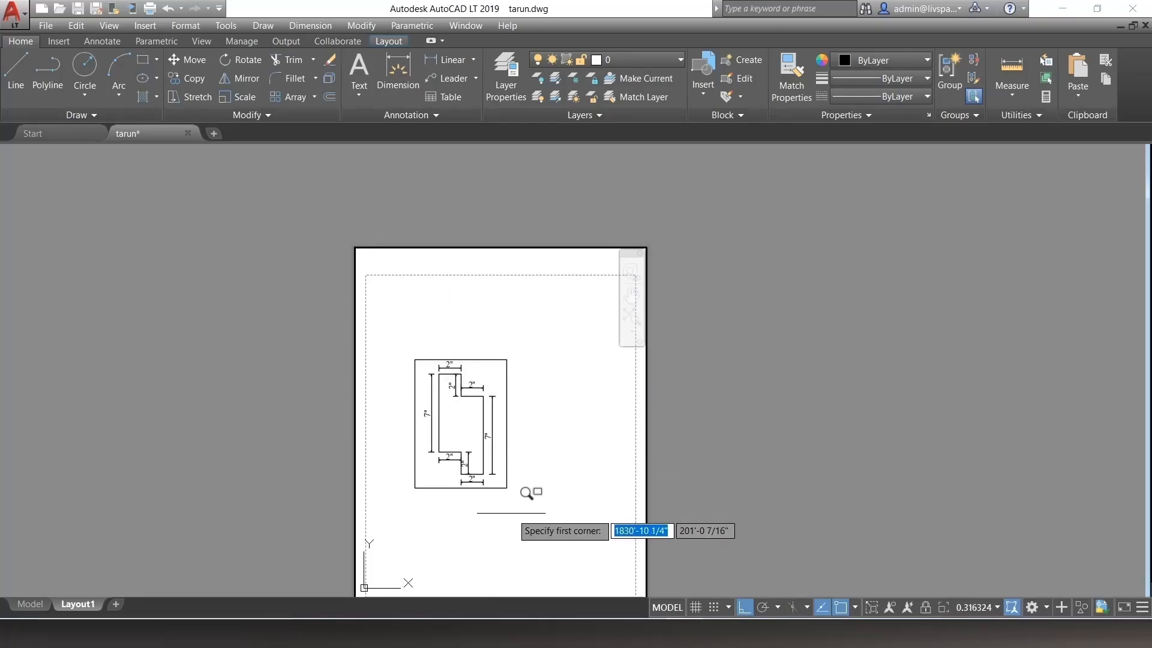
{"action": "scroll", "coordinate": [414, 367], "scroll_direction": "up", "scroll_amount": 6}
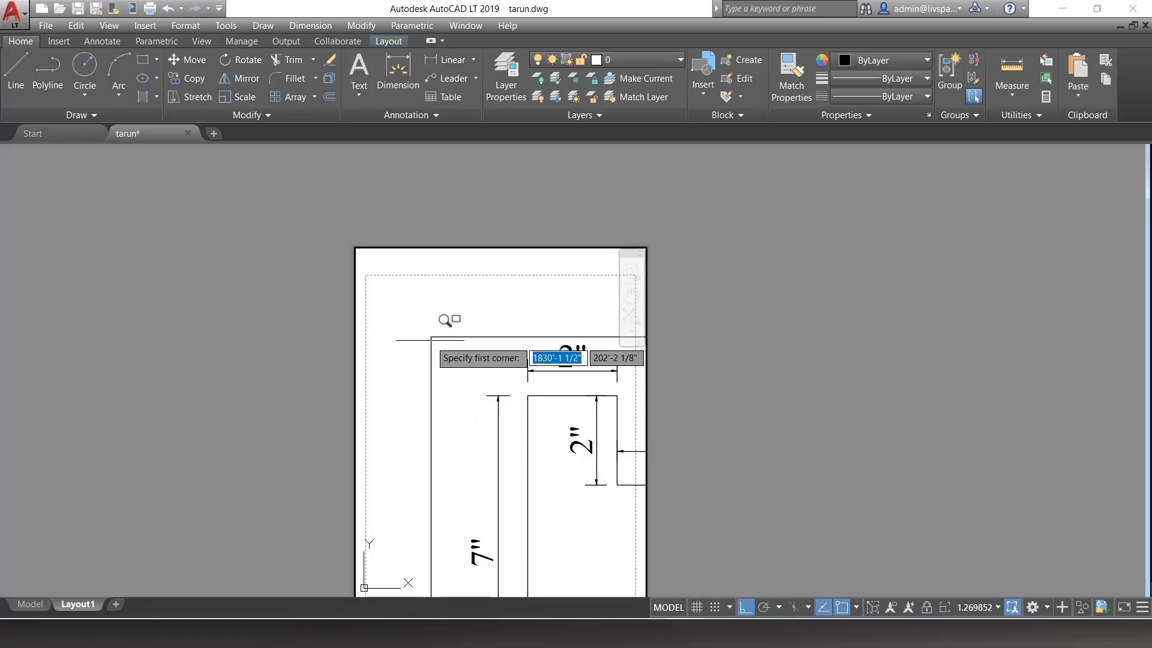
{"action": "scroll", "coordinate": [419, 386], "scroll_direction": "up", "scroll_amount": 20}
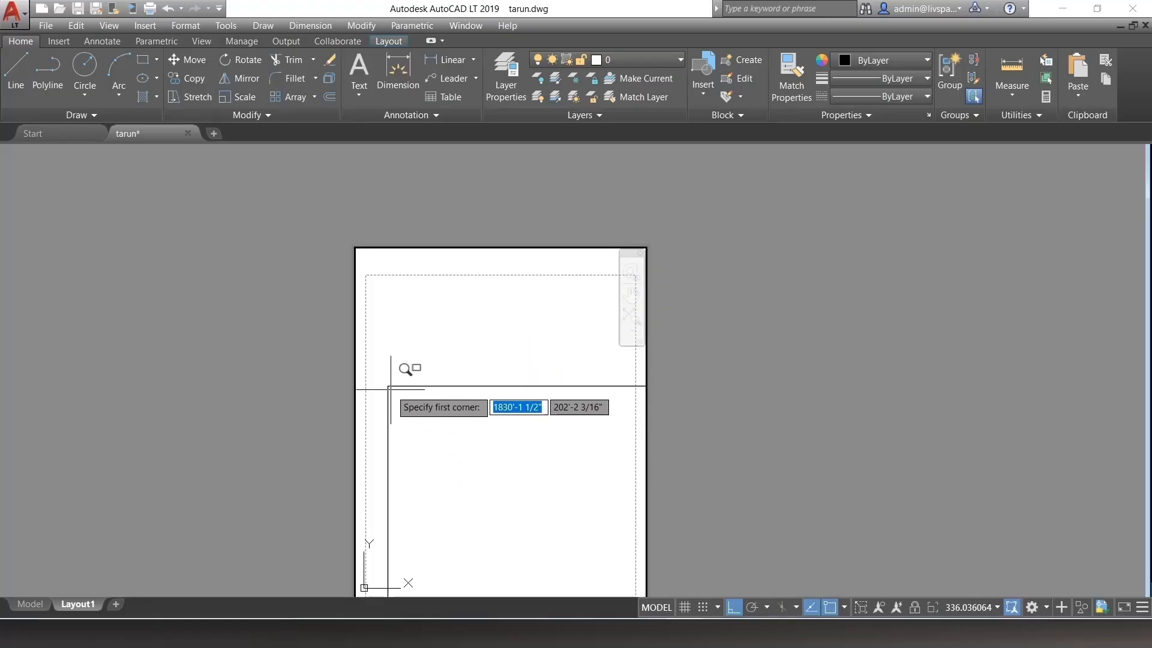
{"action": "left_click", "coordinate": [390, 389]}
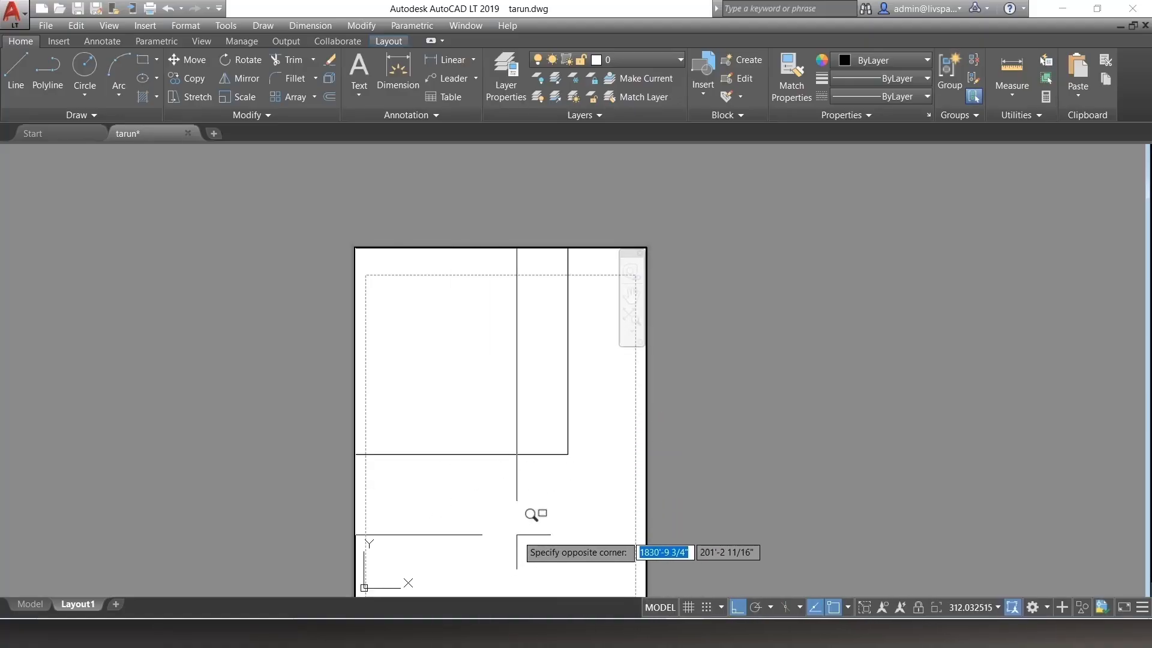
{"action": "left_click", "coordinate": [575, 487]}
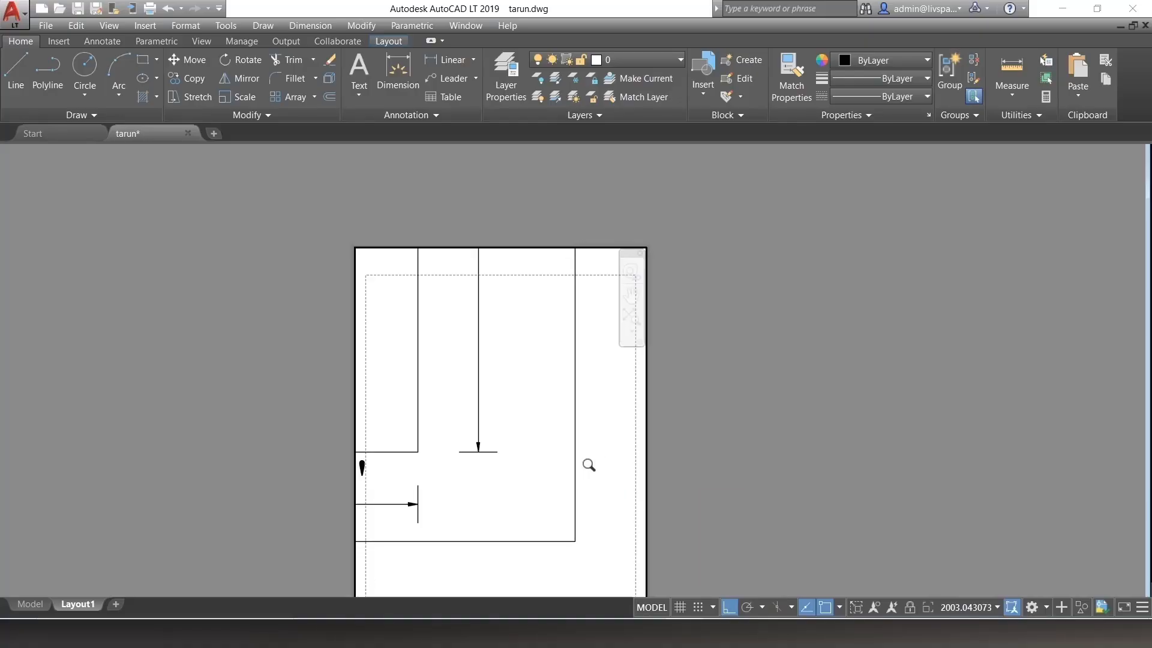
{"action": "double_click", "coordinate": [793, 406]}
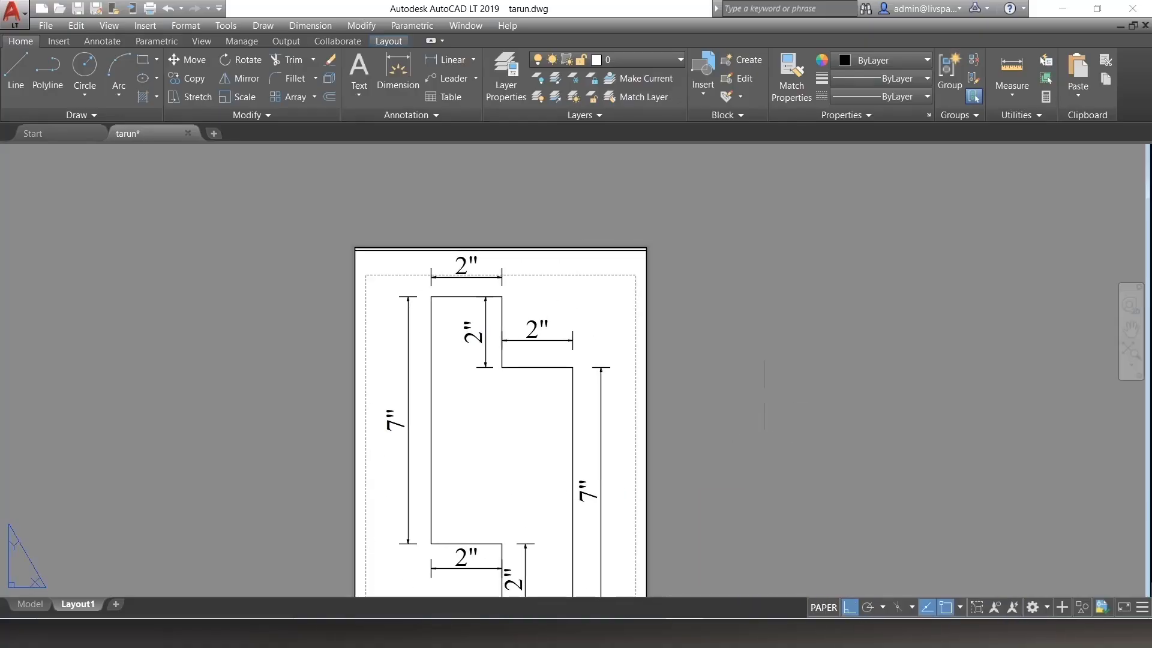
Step: Set the full-page viewport's Display locked property to Yes and clear the selection
{"action": "scroll", "coordinate": [582, 377], "scroll_direction": "down", "scroll_amount": 6}
{"action": "scroll", "coordinate": [564, 409], "scroll_direction": "up", "scroll_amount": 4}
{"action": "scroll", "coordinate": [554, 334], "scroll_direction": "down", "scroll_amount": 4}
{"action": "scroll", "coordinate": [587, 338], "scroll_direction": "up", "scroll_amount": 4}
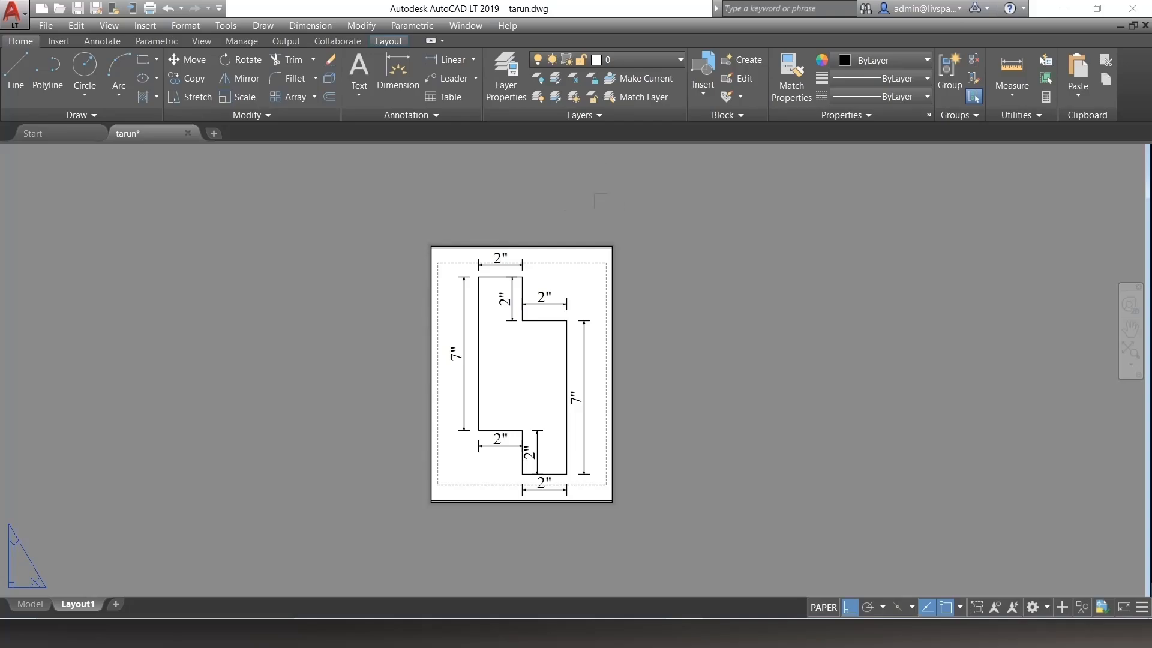
{"action": "left_click", "coordinate": [612, 288]}
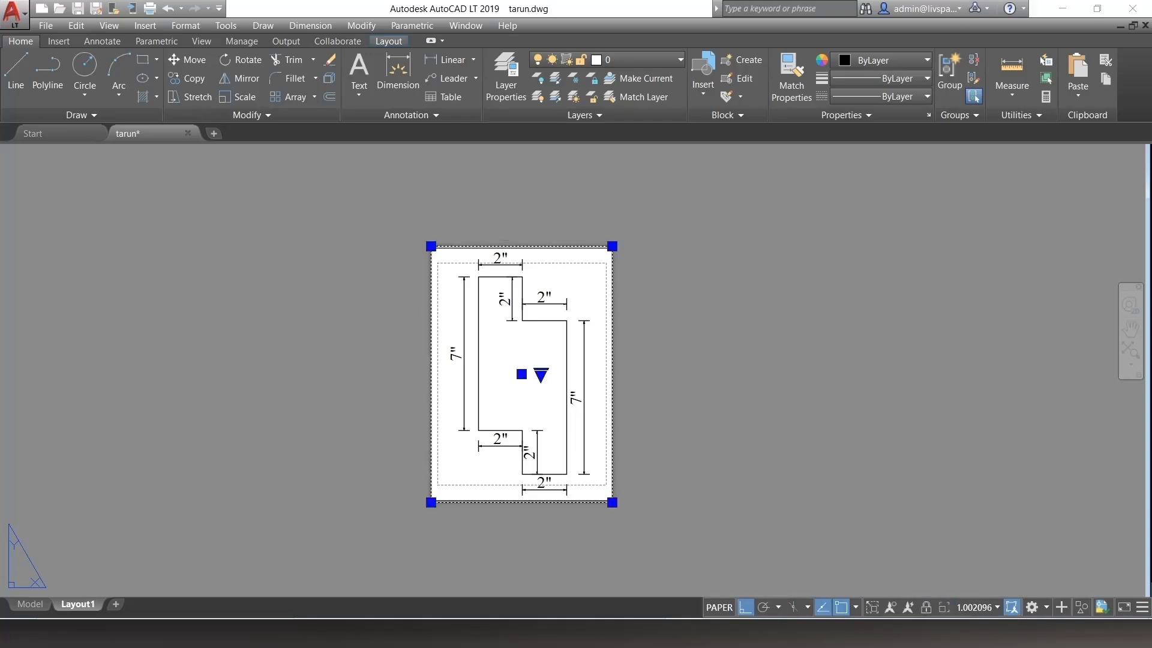
{"action": "type", "text": "mo"}
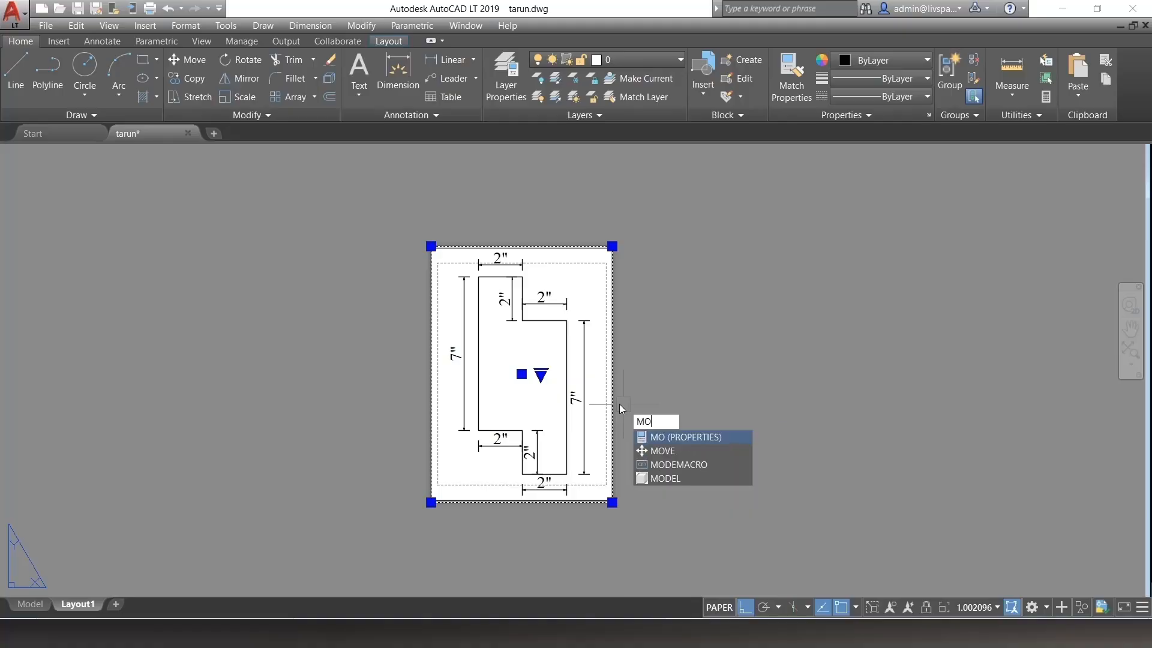
{"action": "left_click", "coordinate": [676, 437]}
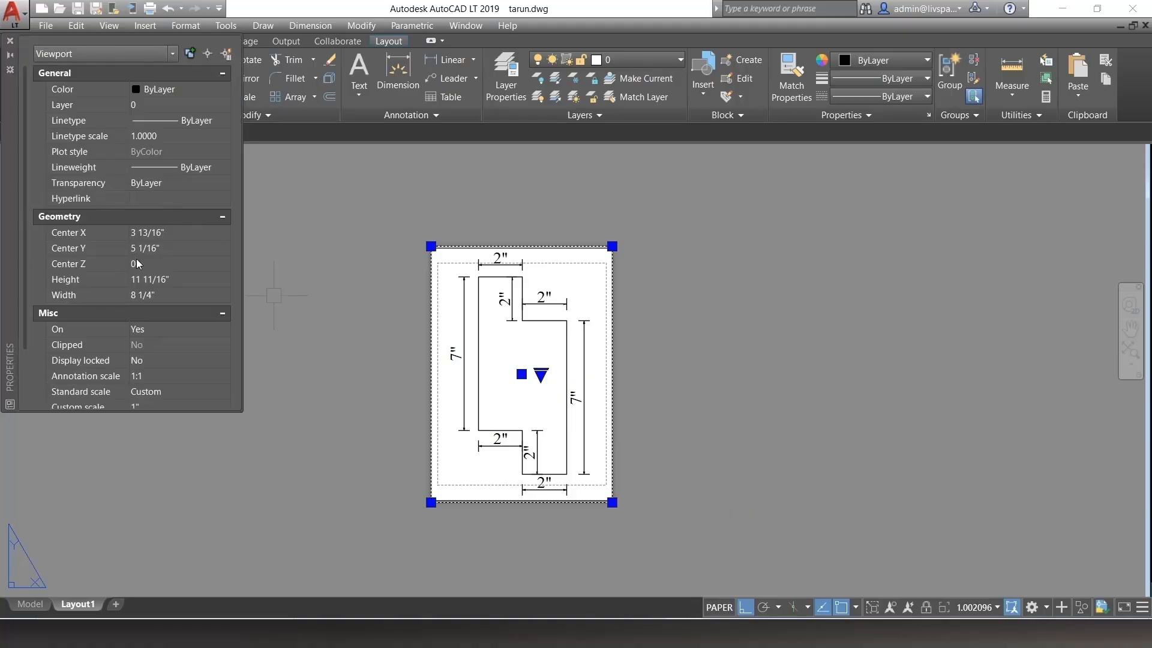
{"action": "scroll", "coordinate": [136, 344], "scroll_direction": "down", "scroll_amount": 2}
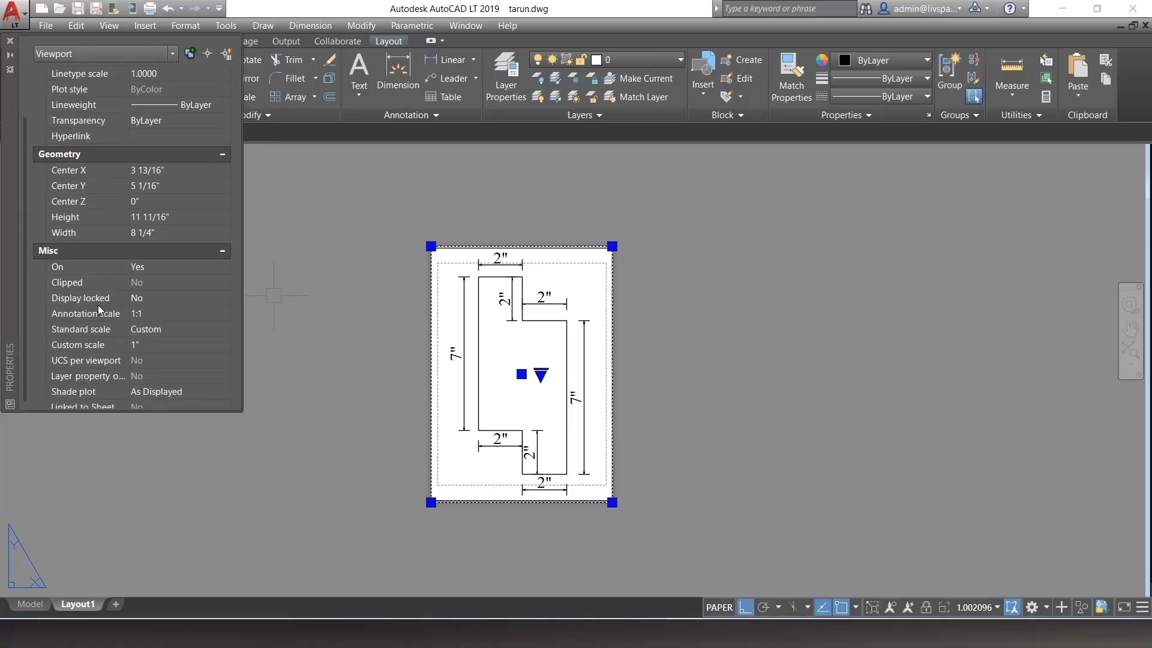
{"action": "left_click", "coordinate": [153, 299]}
{"action": "left_click", "coordinate": [153, 299]}
{"action": "left_click", "coordinate": [160, 312]}
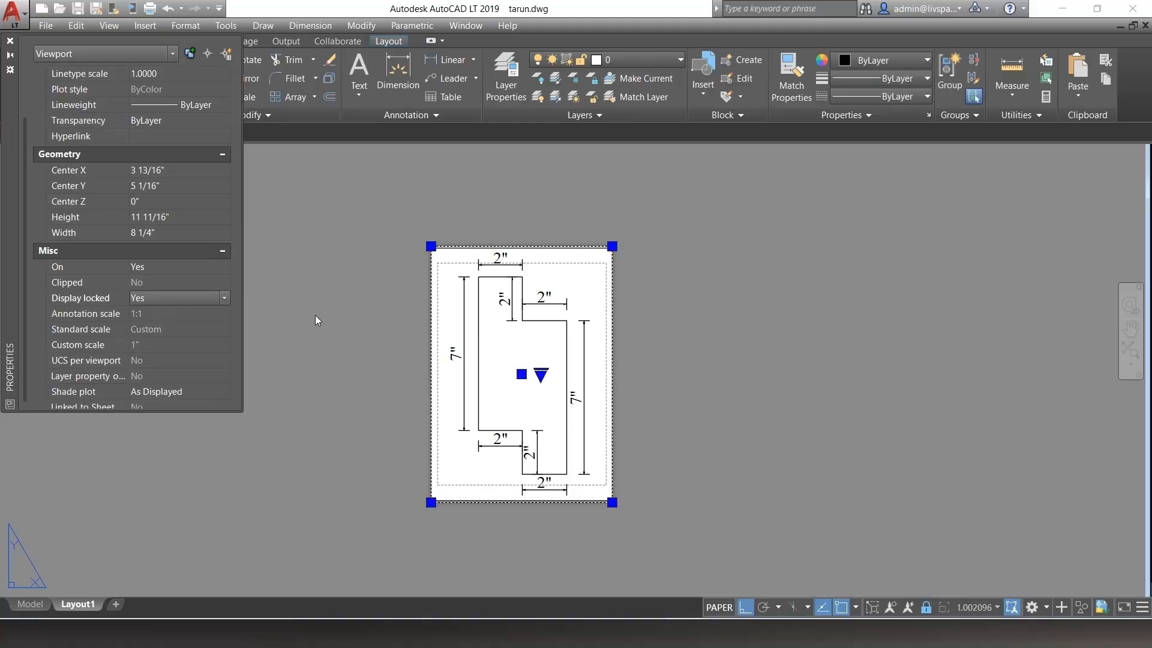
{"action": "left_click", "coordinate": [9, 40]}
{"action": "left_click", "coordinate": [336, 313]}
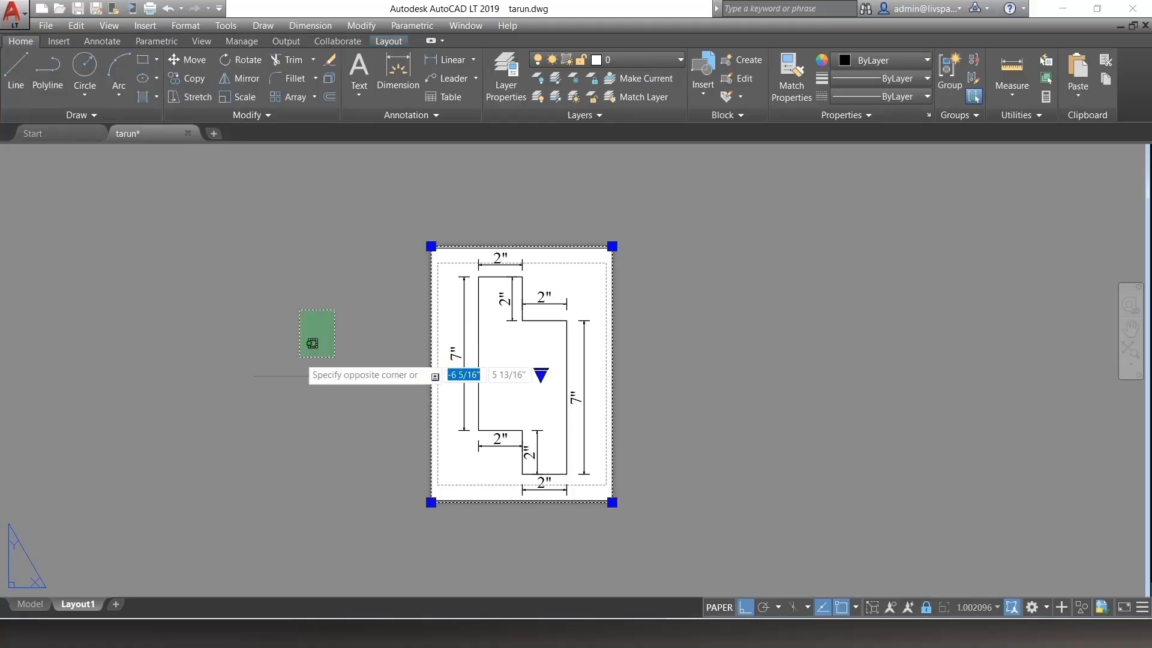
{"action": "left_click", "coordinate": [298, 356]}
{"action": "left_click", "coordinate": [783, 346]}
{"action": "left_click", "coordinate": [653, 356]}
{"action": "left_click", "coordinate": [559, 308]}
{"action": "key", "text": "Escape"}
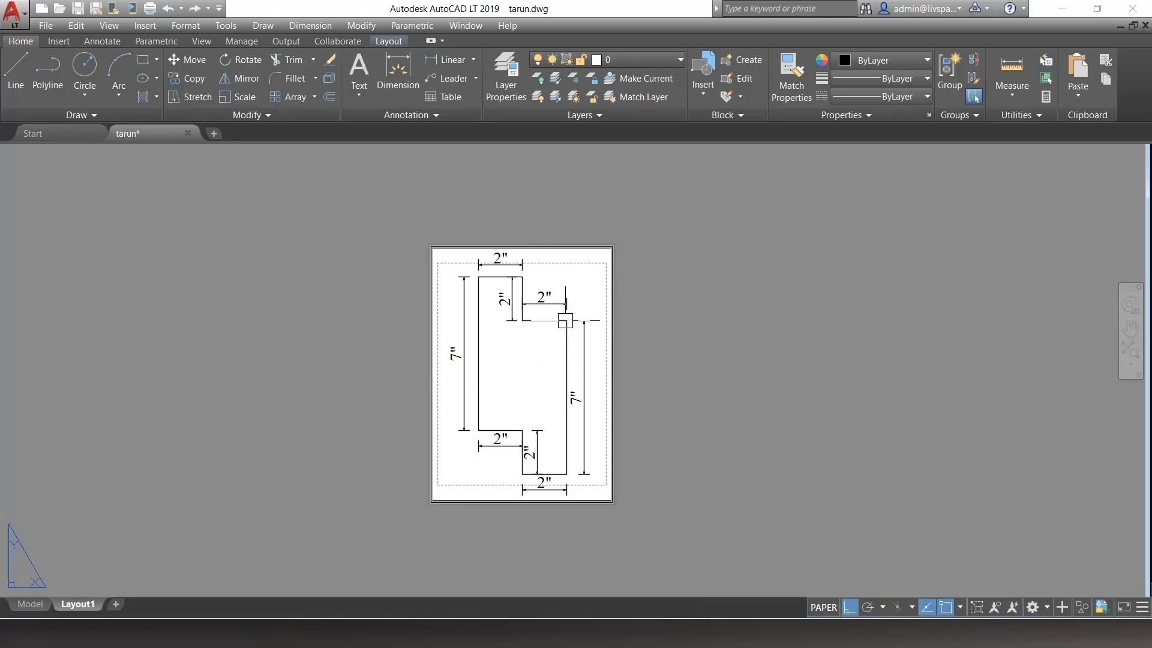
Step: Check the display lock by activating the viewport and zooming in and out, and return to paper space
{"action": "left_click", "coordinate": [611, 311]}
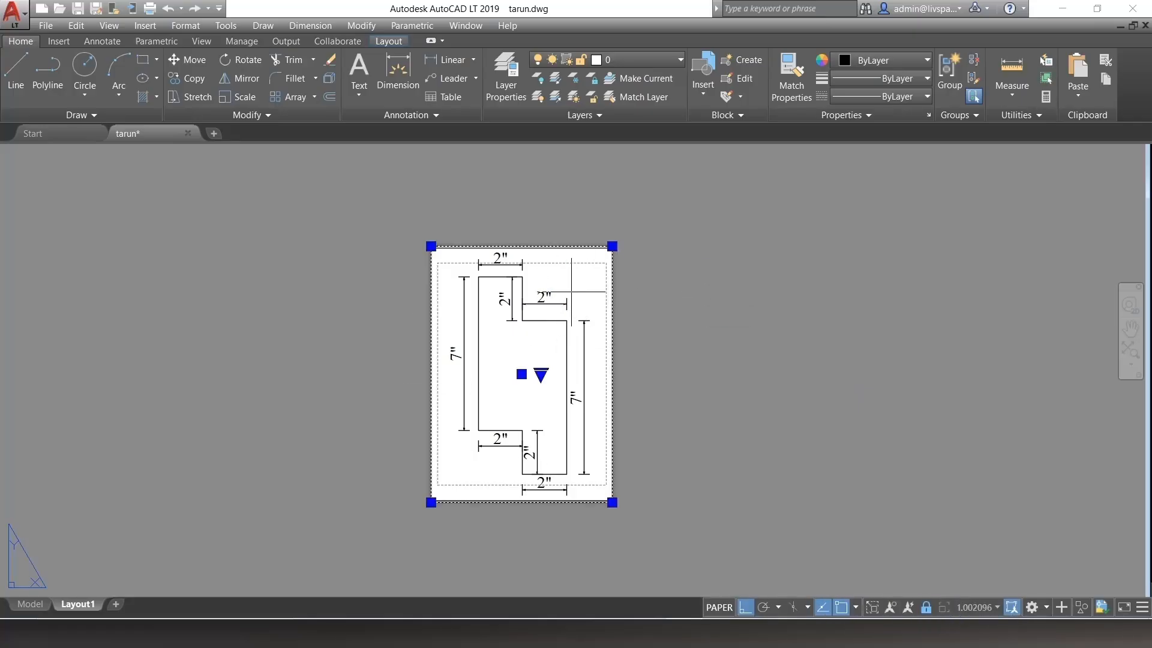
{"action": "key", "text": "Escape"}
{"action": "scroll", "coordinate": [571, 292], "scroll_direction": "up", "scroll_amount": 5}
{"action": "scroll", "coordinate": [566, 329], "scroll_direction": "down", "scroll_amount": 7}
{"action": "double_click", "coordinate": [537, 369]}
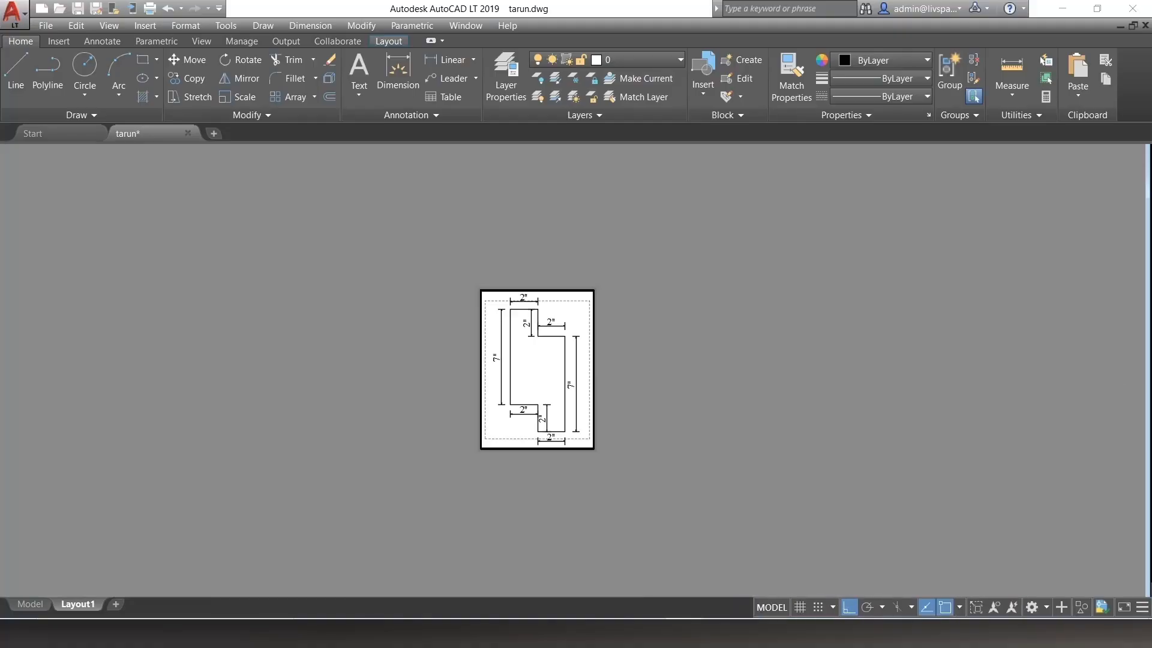
{"action": "scroll", "coordinate": [564, 351], "scroll_direction": "up", "scroll_amount": 3}
{"action": "scroll", "coordinate": [548, 314], "scroll_direction": "down", "scroll_amount": 3}
{"action": "scroll", "coordinate": [553, 298], "scroll_direction": "up", "scroll_amount": 4}
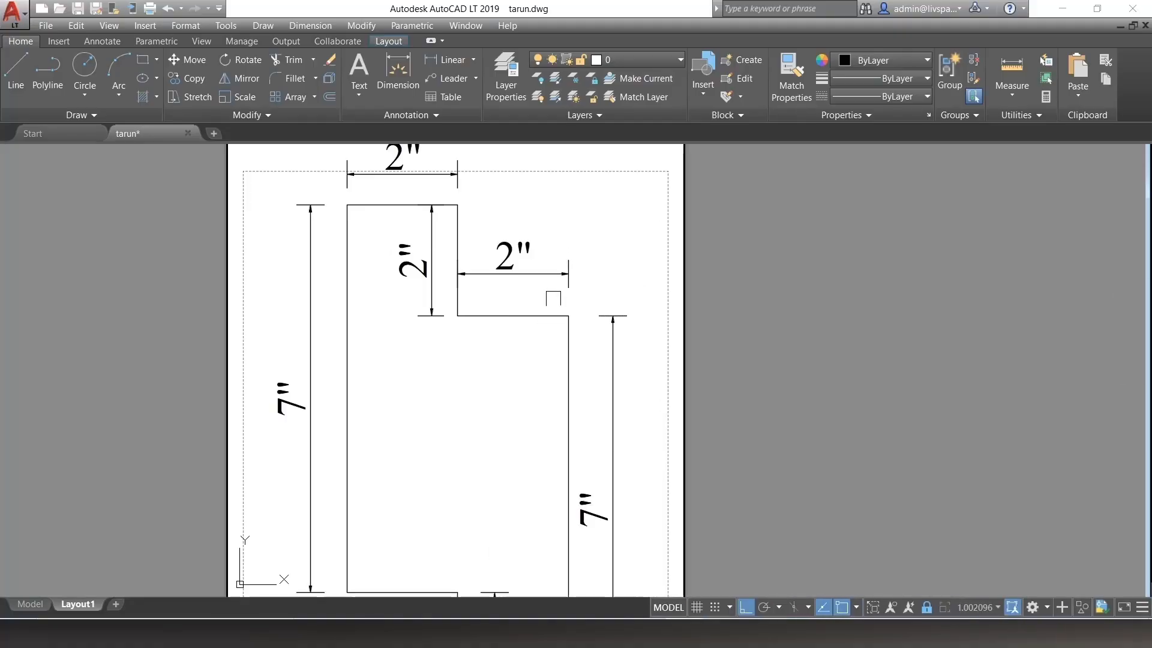
{"action": "scroll", "coordinate": [553, 298], "scroll_direction": "down", "scroll_amount": 2}
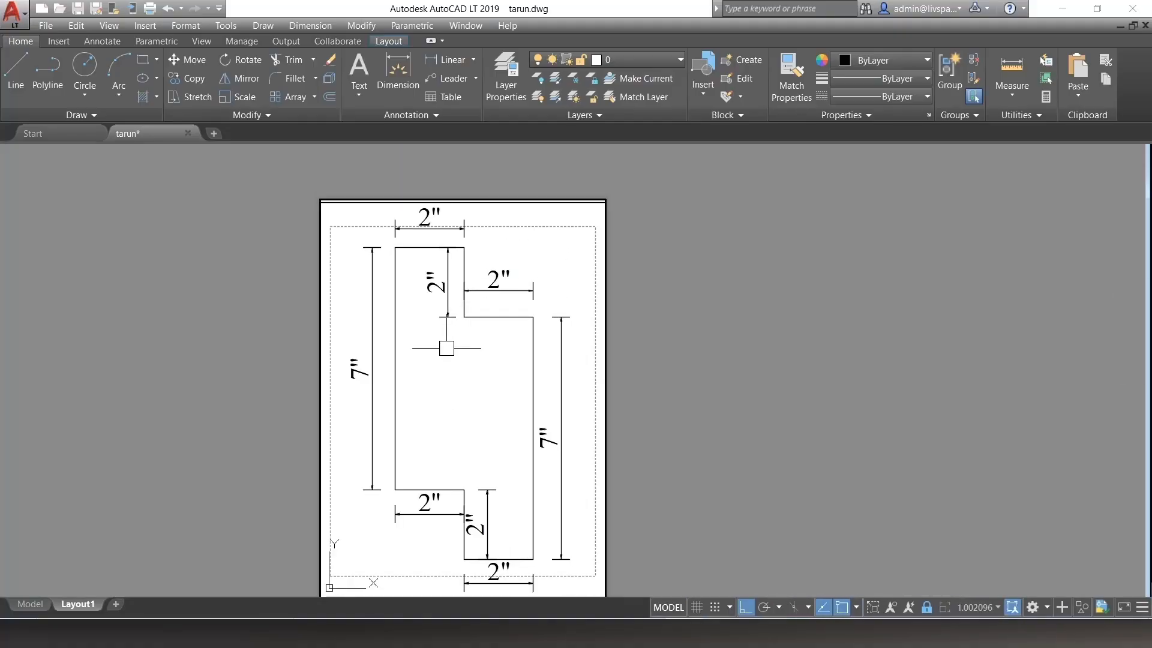
{"action": "scroll", "coordinate": [547, 286], "scroll_direction": "down", "scroll_amount": 3}
{"action": "scroll", "coordinate": [554, 265], "scroll_direction": "up", "scroll_amount": 2}
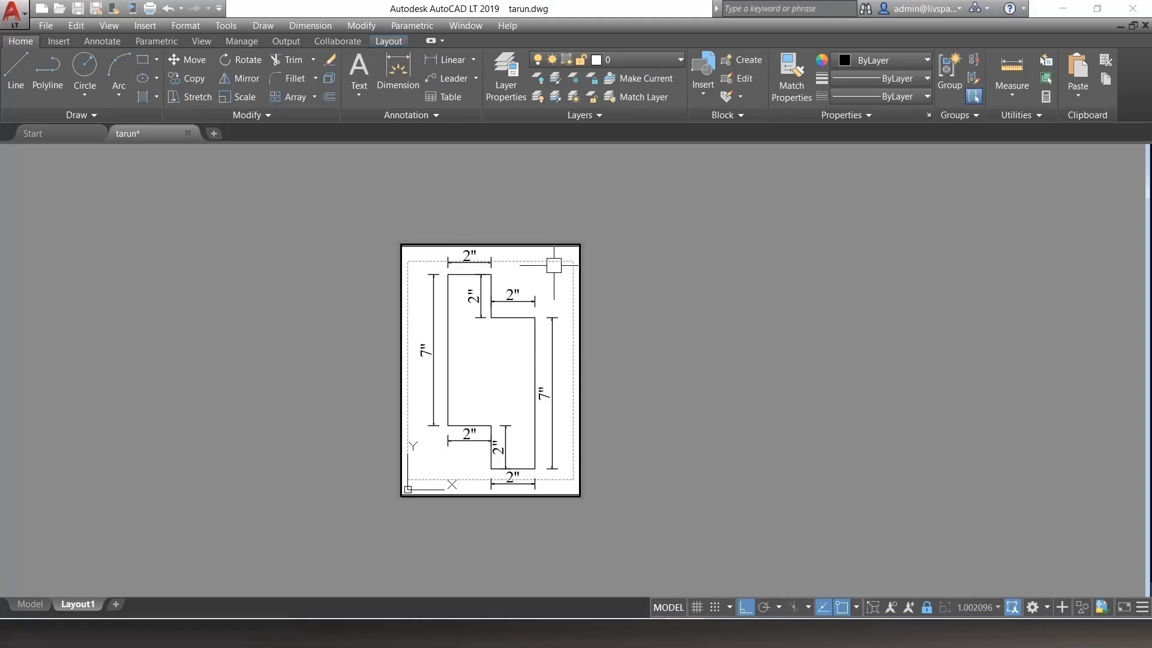
{"action": "double_click", "coordinate": [732, 355]}
{"action": "scroll", "coordinate": [668, 350], "scroll_direction": "down", "scroll_amount": 2}
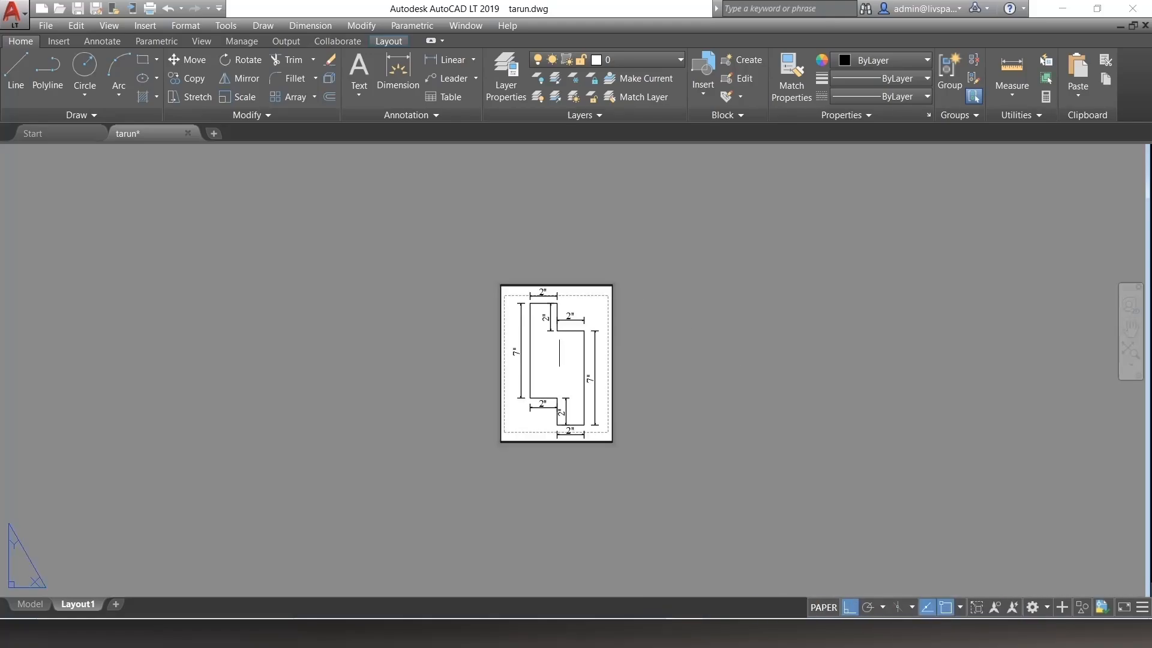
{"action": "scroll", "coordinate": [545, 312], "scroll_direction": "up", "scroll_amount": 2}
Step: Review the available printers in Layout1's plot settings and close them without plotting
{"action": "key", "text": "ctrl+p"}
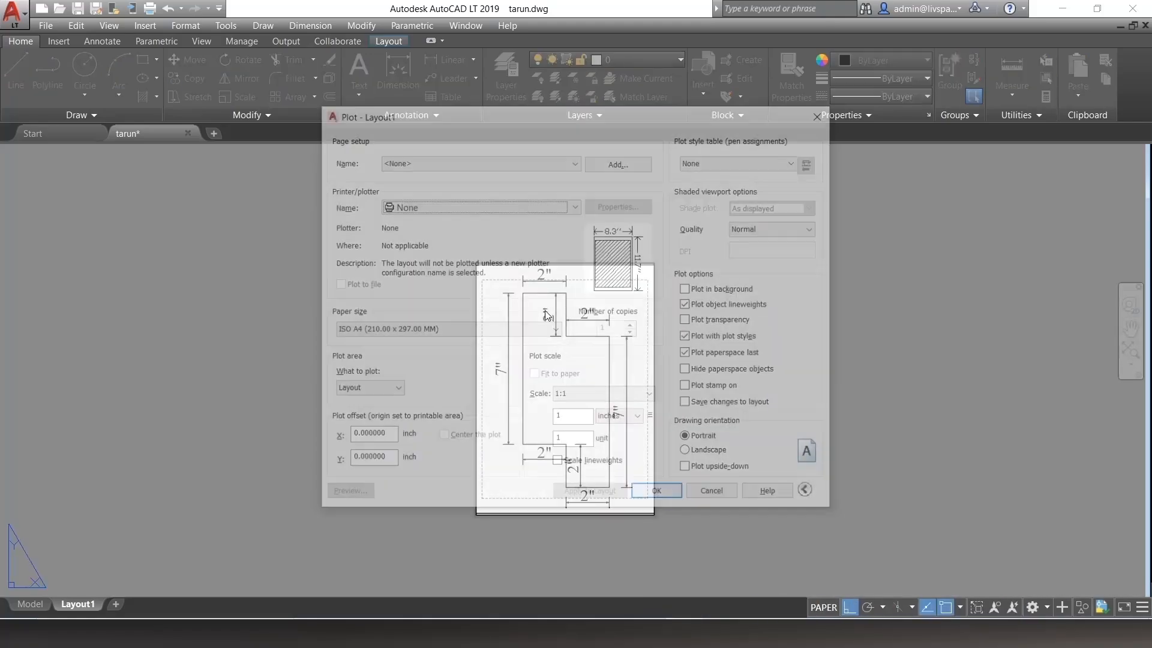
{"action": "left_click", "coordinate": [444, 205]}
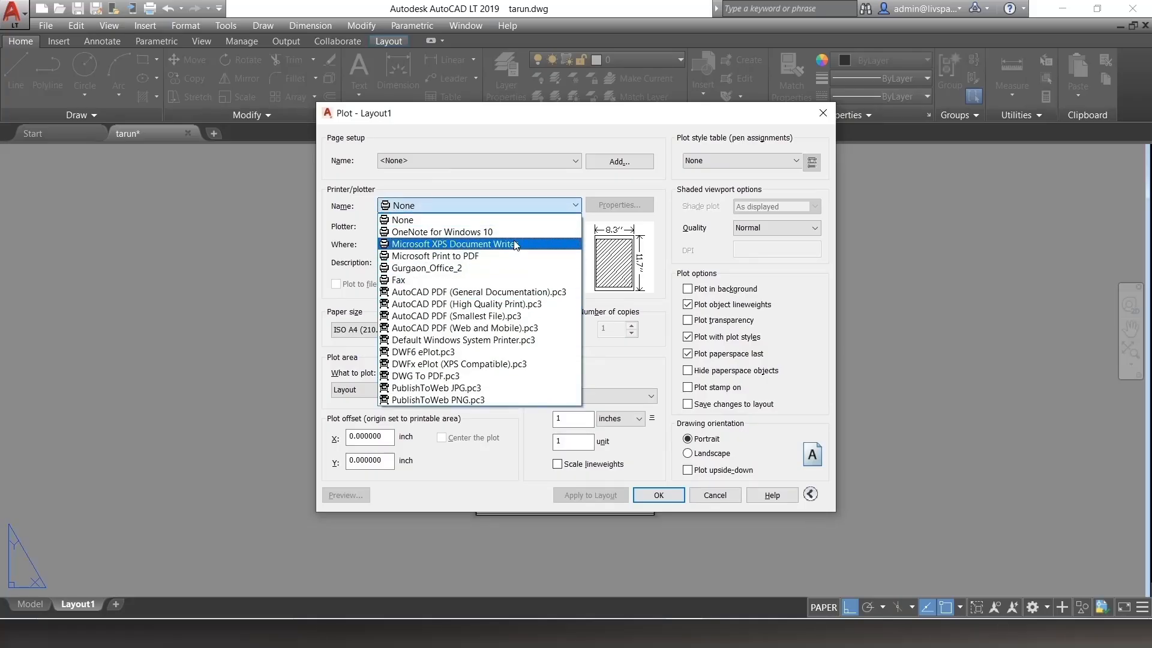
{"action": "left_click", "coordinate": [822, 116]}
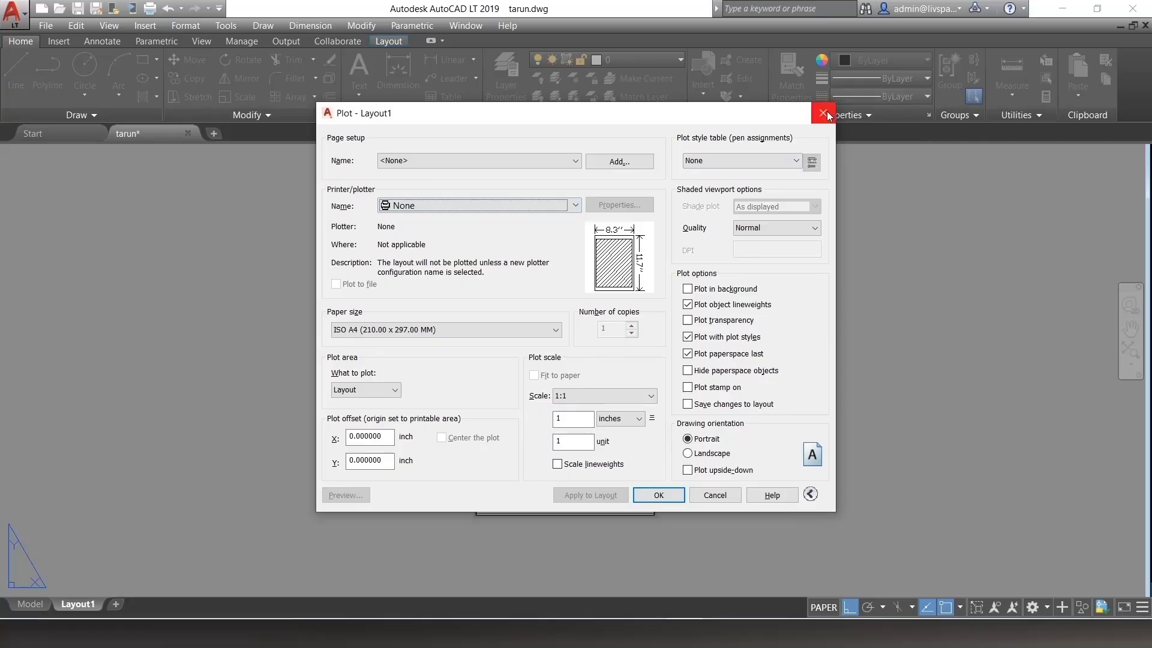
{"action": "left_click", "coordinate": [827, 115]}
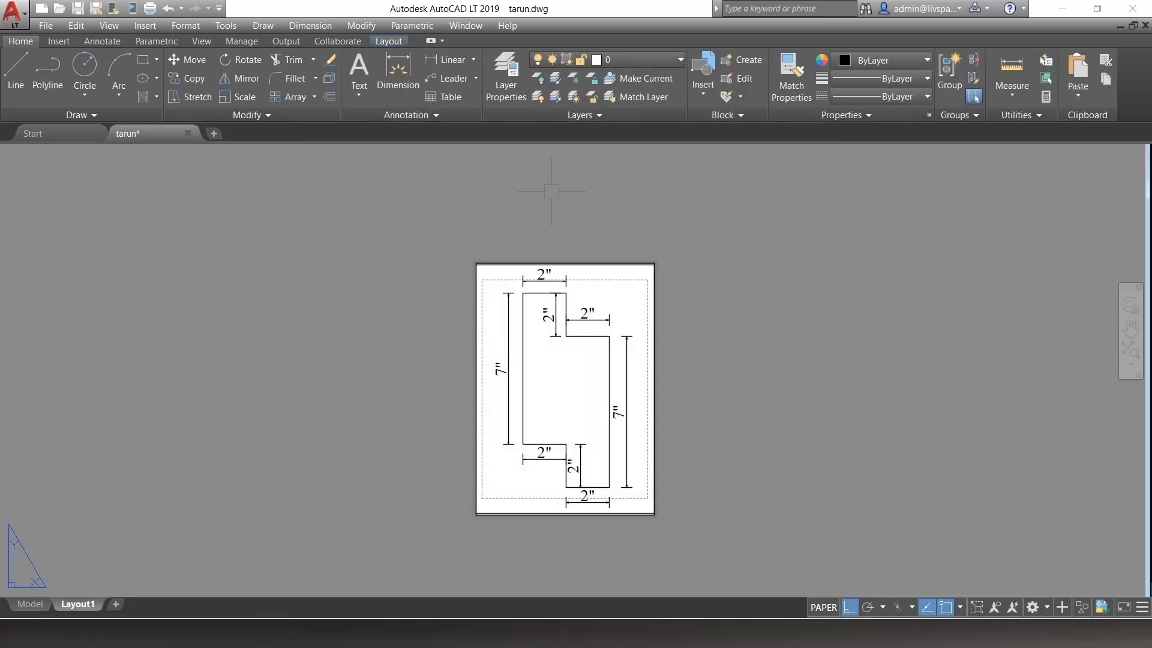
Step: Try the acadlt.ctb plot style table in Layout1's plot settings, review the other tables, and close without plotting
{"action": "scroll", "coordinate": [602, 438], "scroll_direction": "up", "scroll_amount": 2}
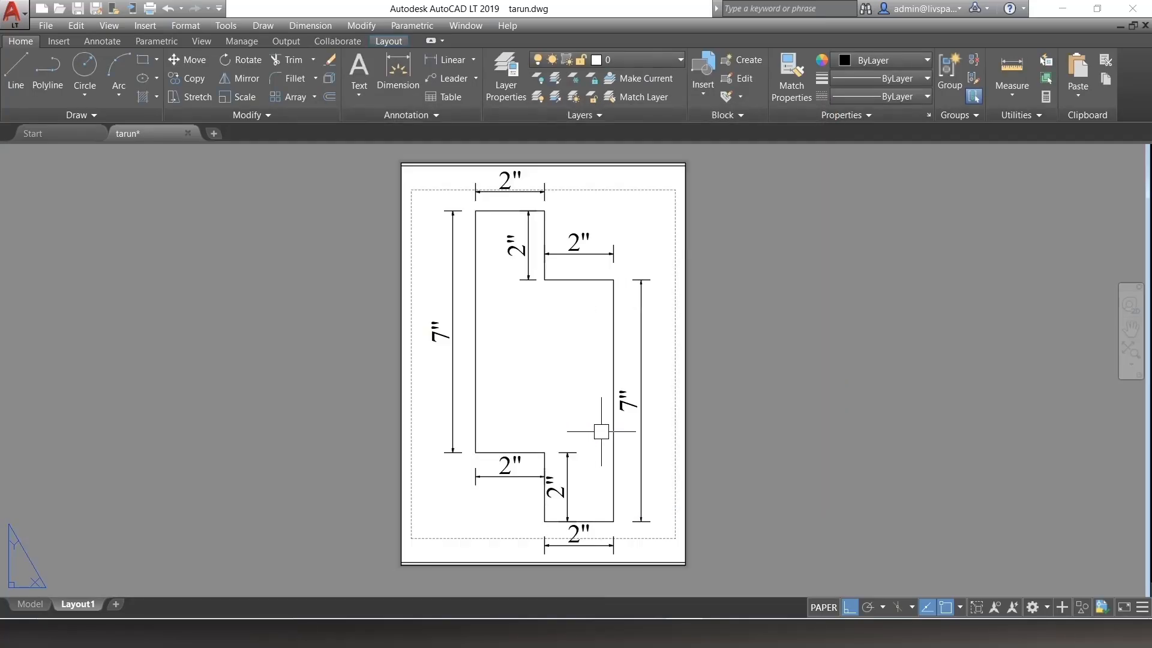
{"action": "key", "text": "ctrl+p"}
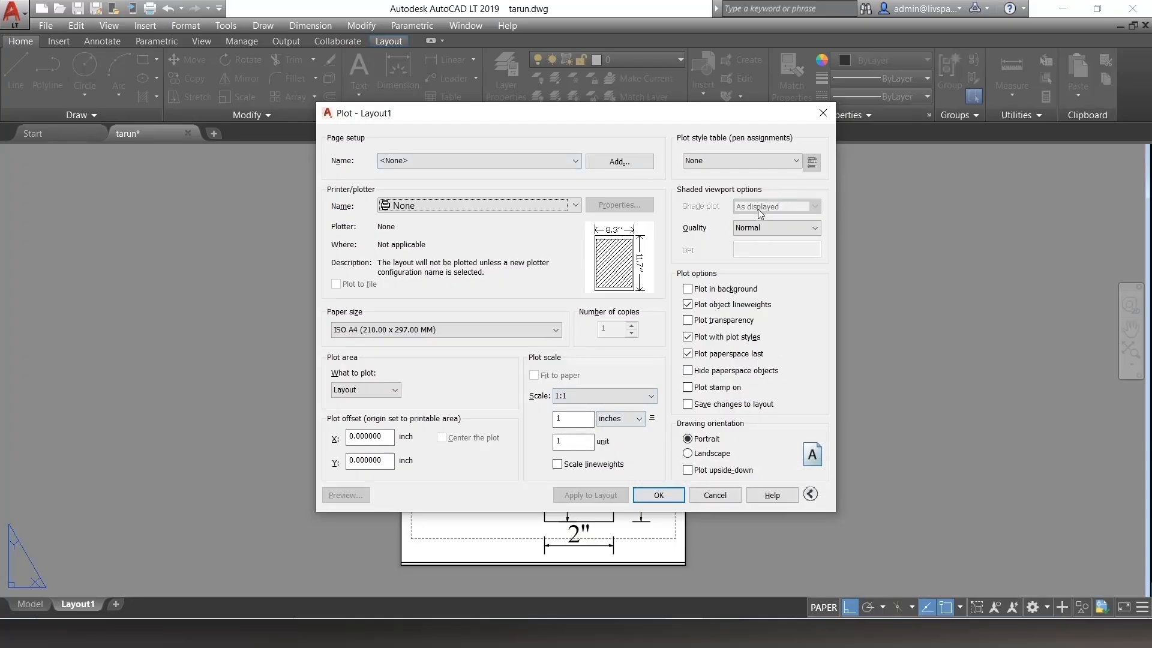
{"action": "left_click", "coordinate": [731, 159]}
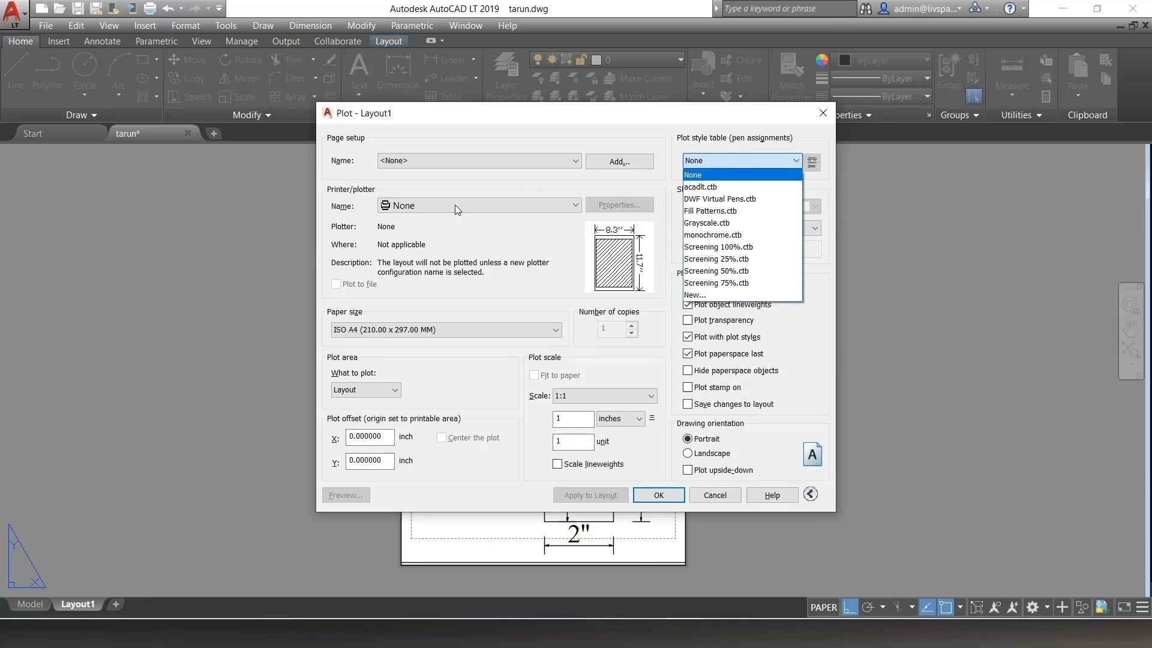
{"action": "left_click", "coordinate": [715, 187]}
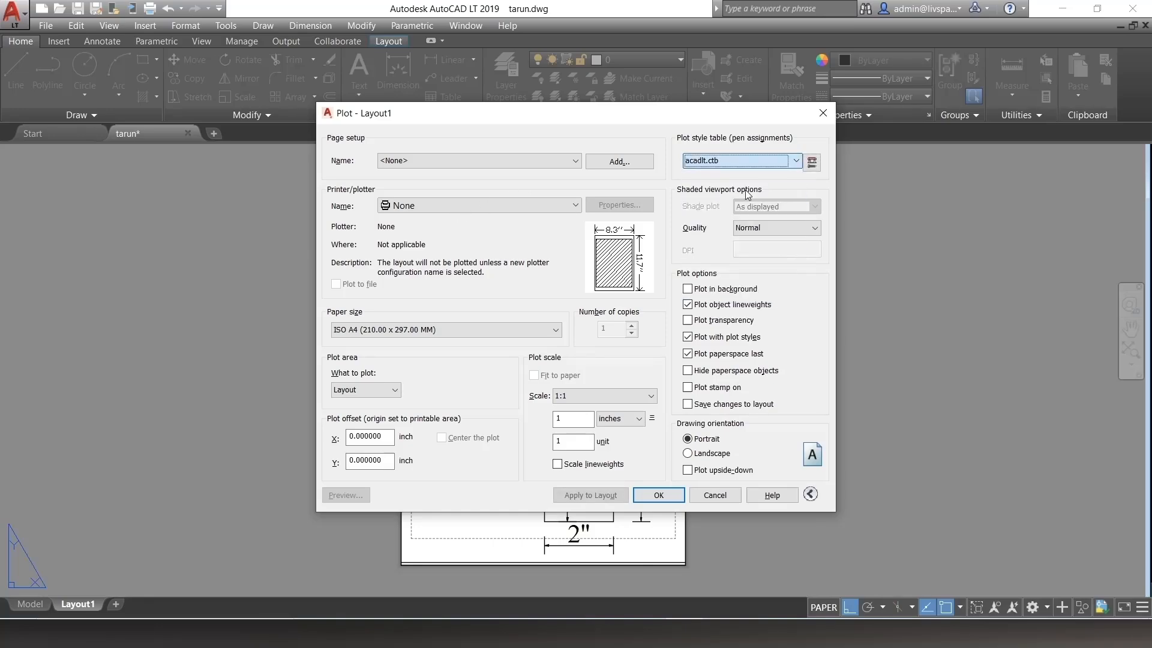
{"action": "left_click", "coordinate": [742, 160]}
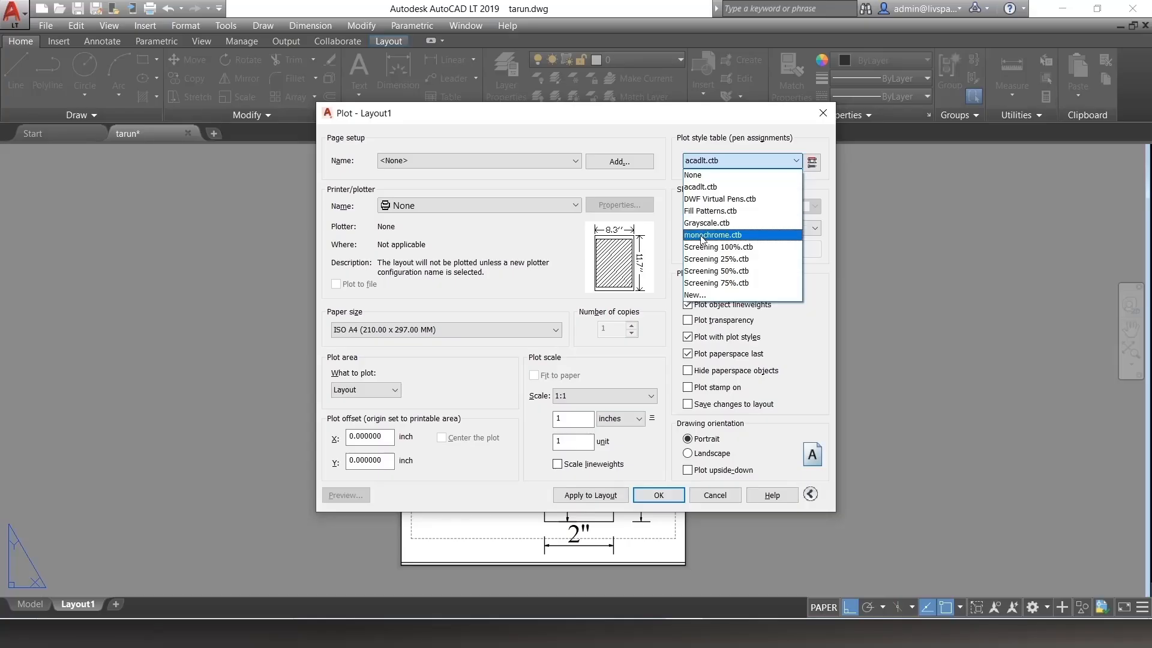
{"action": "left_click", "coordinate": [771, 138]}
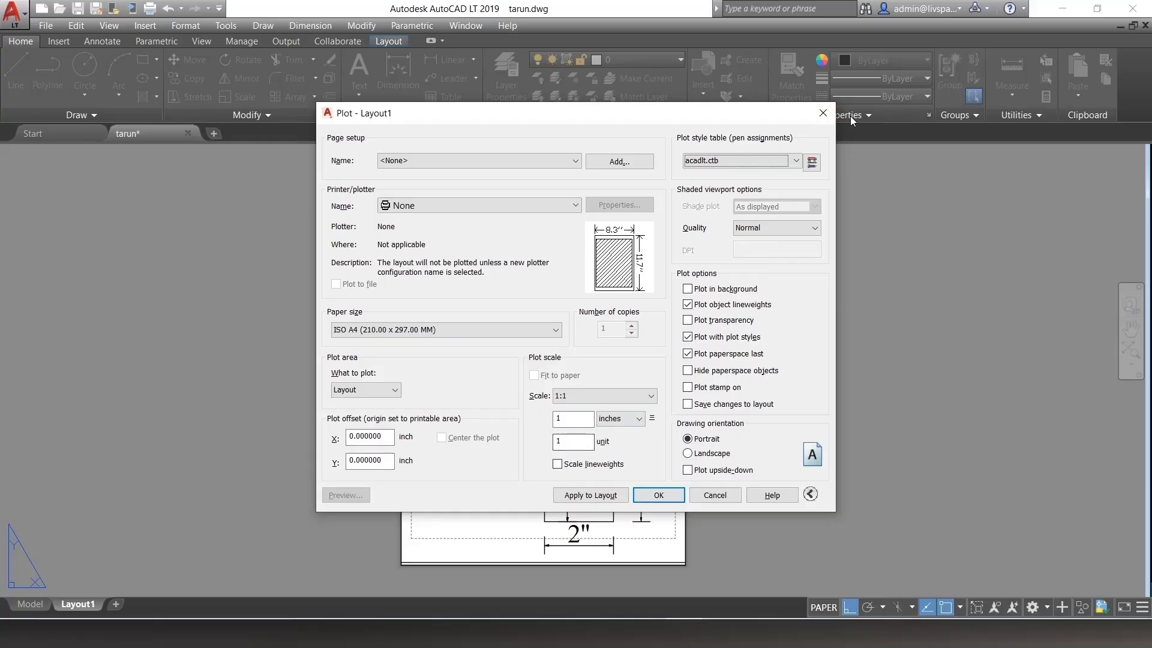
{"action": "left_click", "coordinate": [823, 113]}
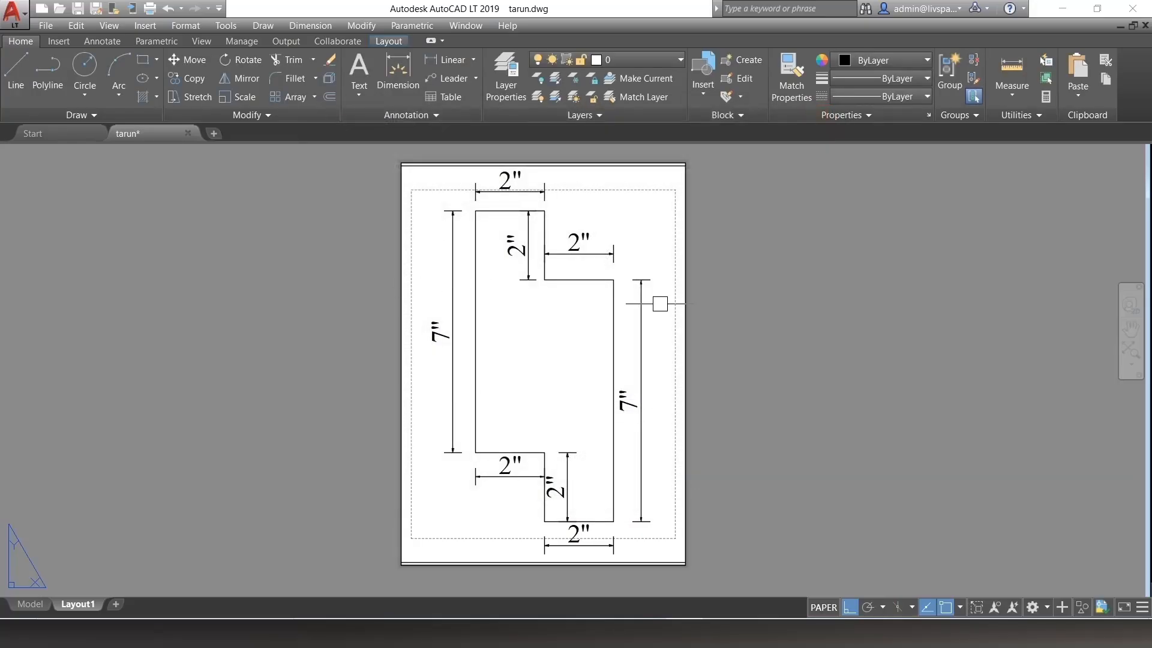